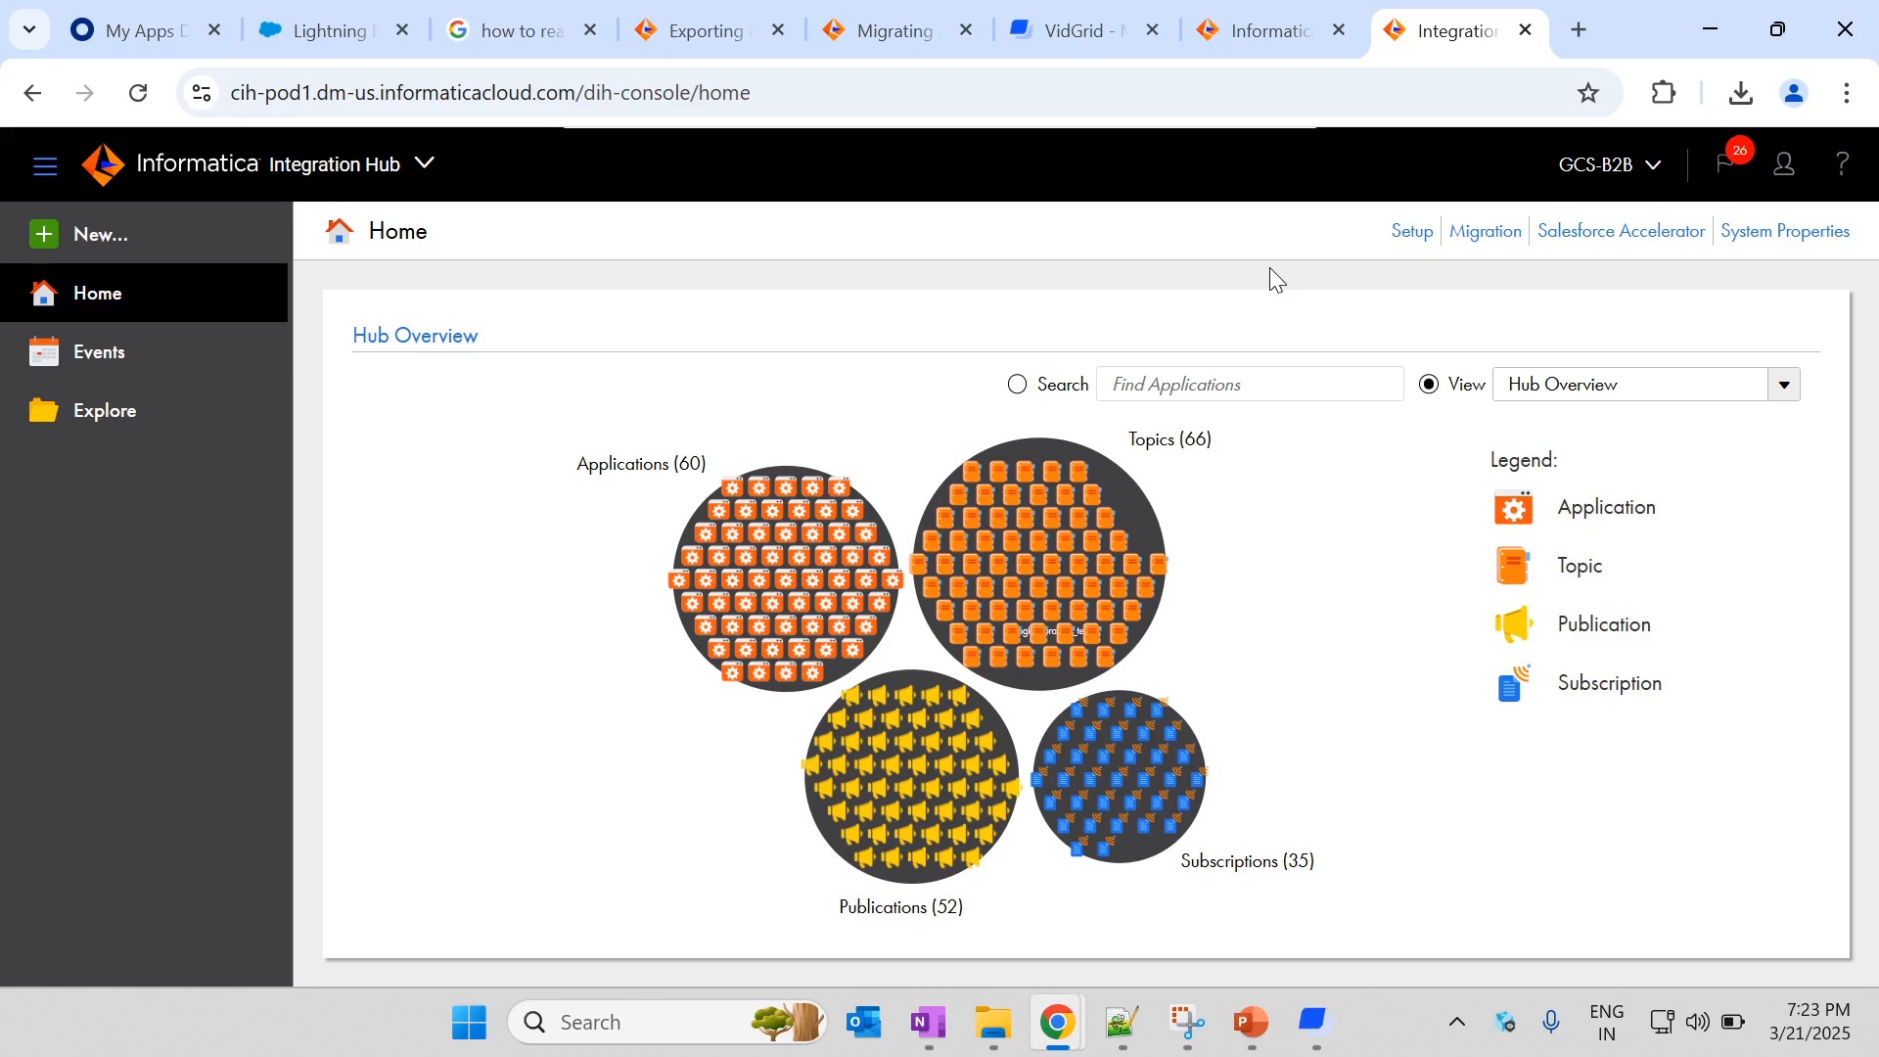
Step: Open the Migration page from the Hub Overview home page
click(1478, 242)
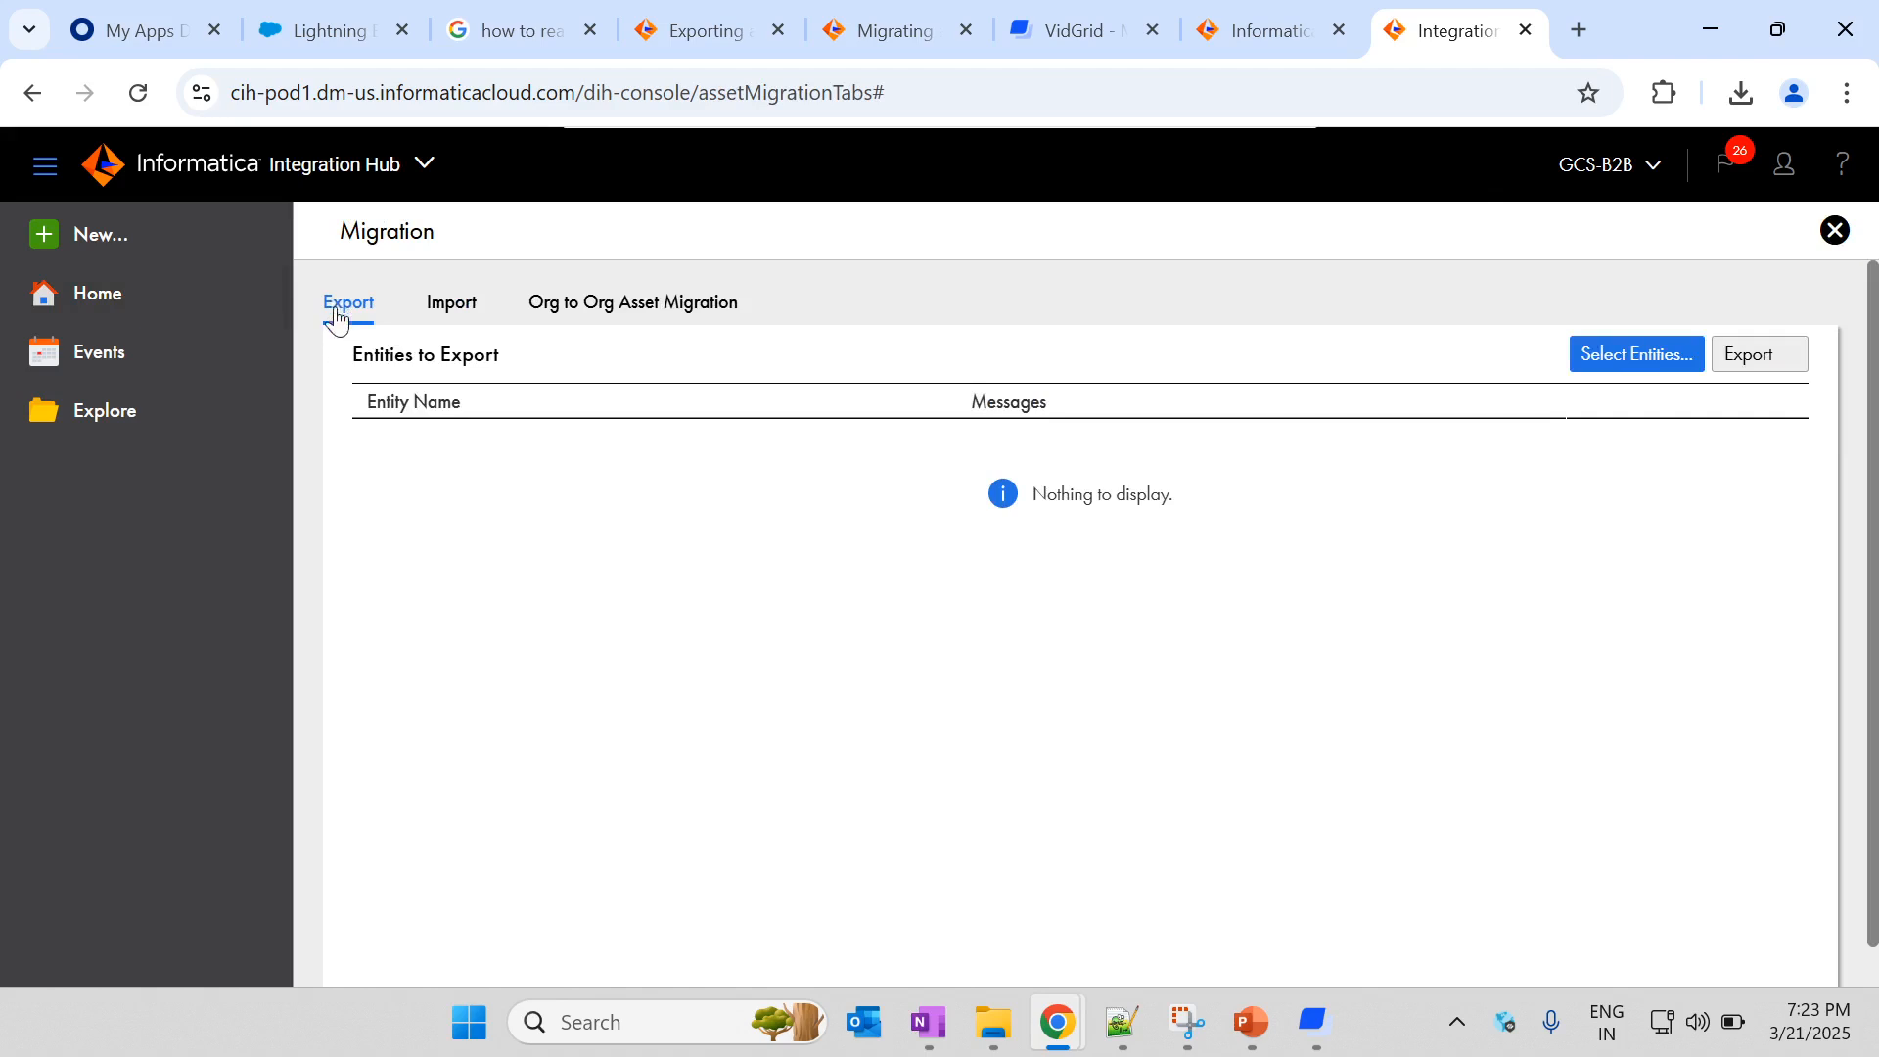
Step: In Select Entities, move all available entities to the chosen list and back again
click(1609, 361)
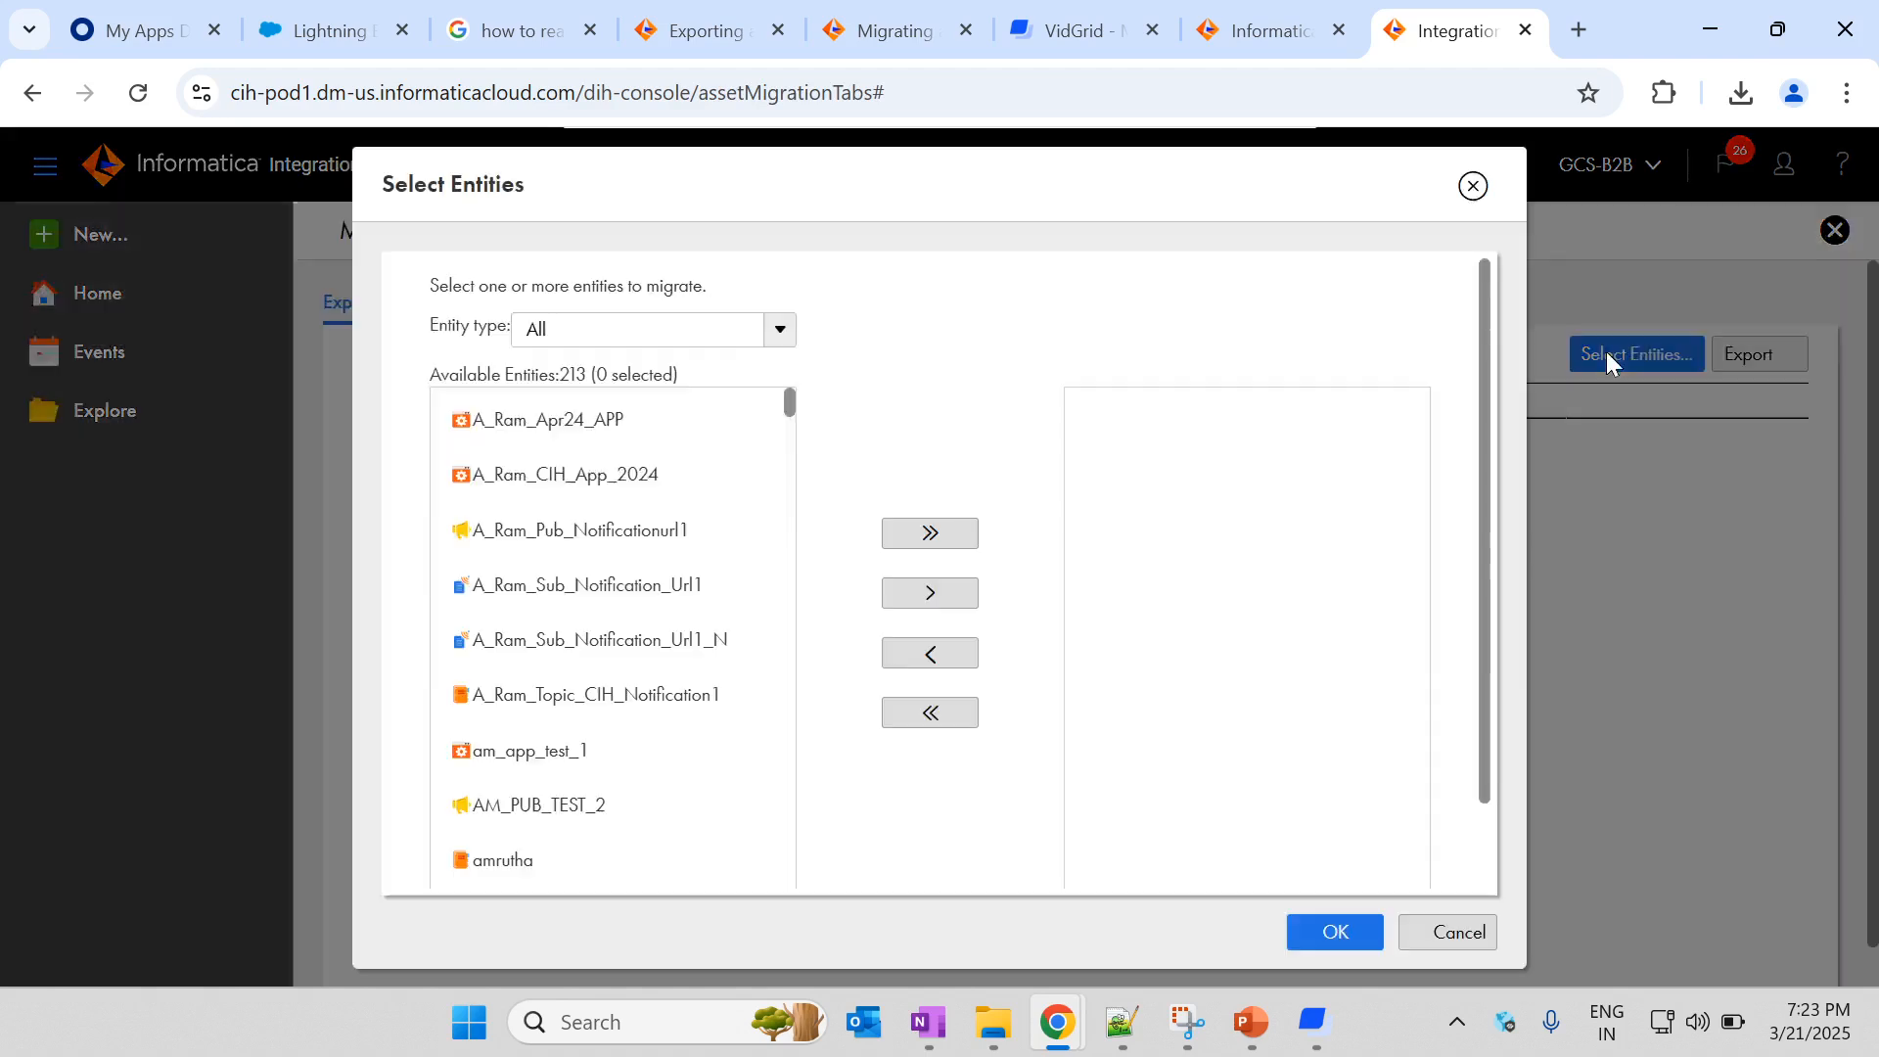
click(794, 336)
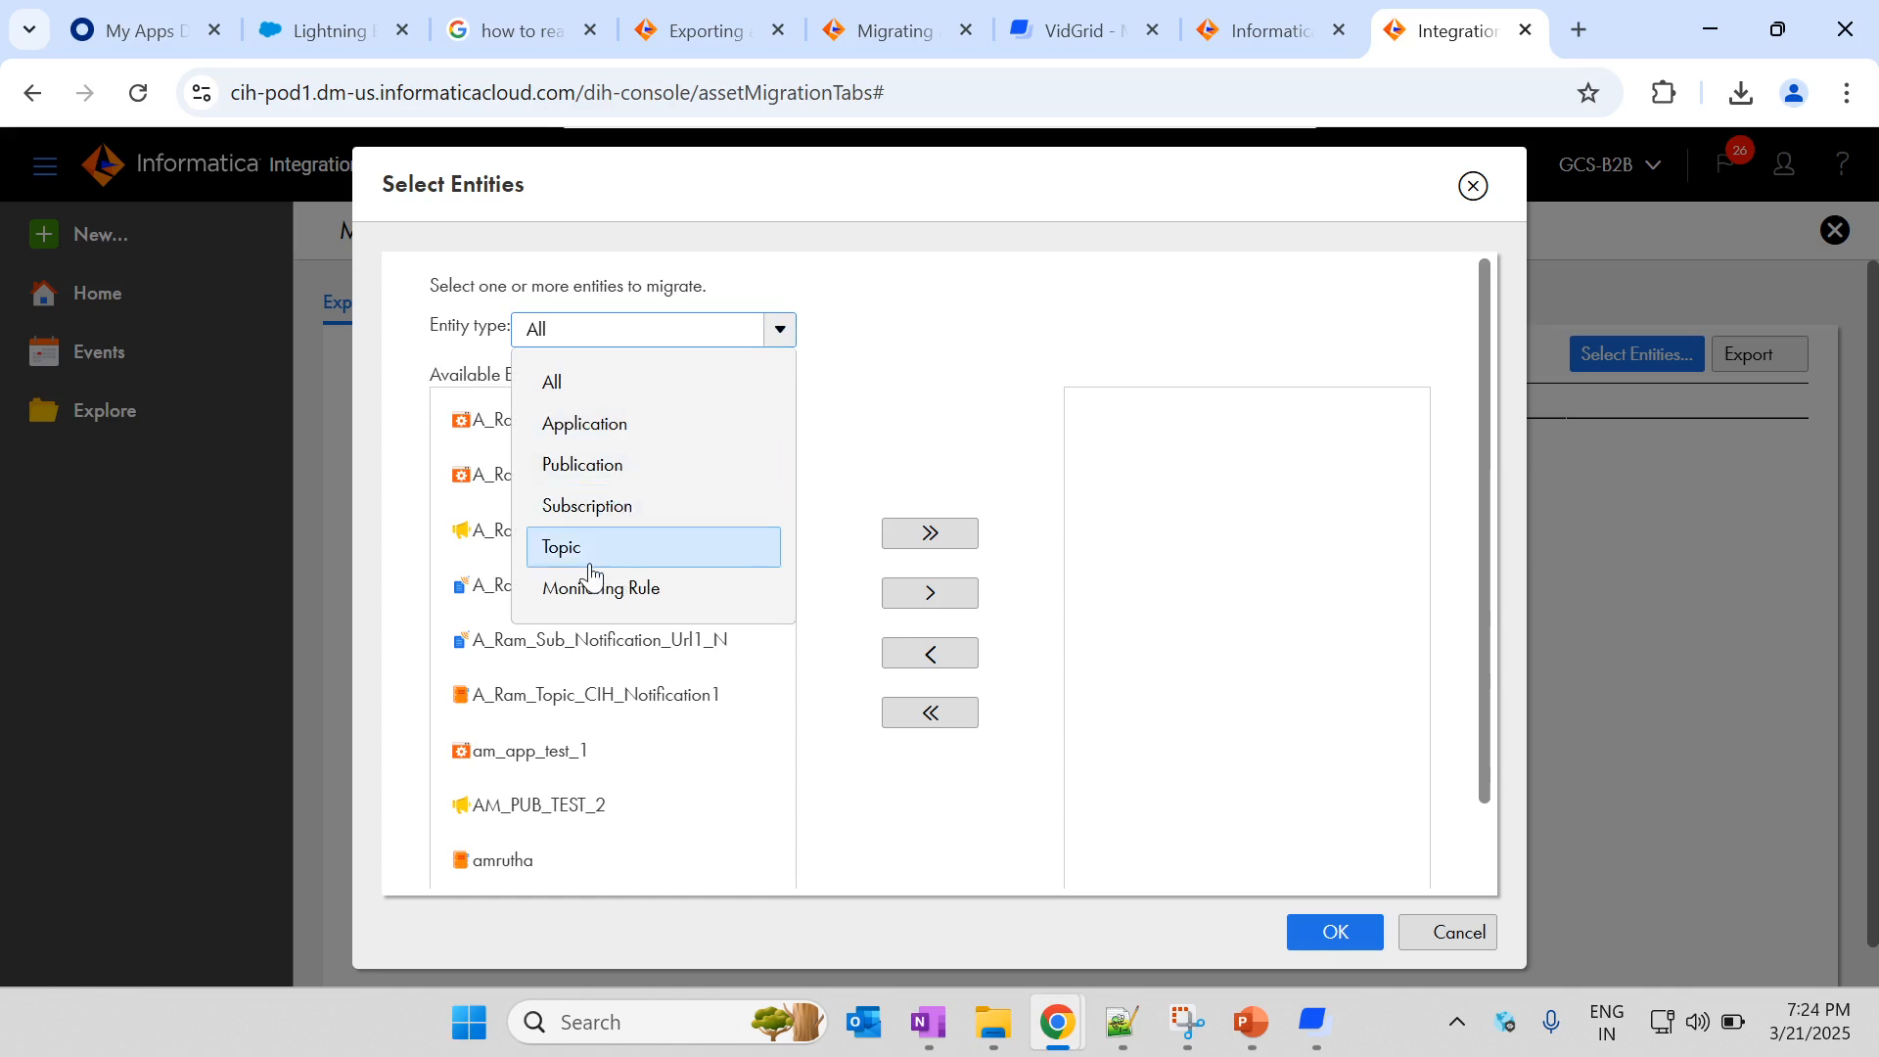
click(917, 407)
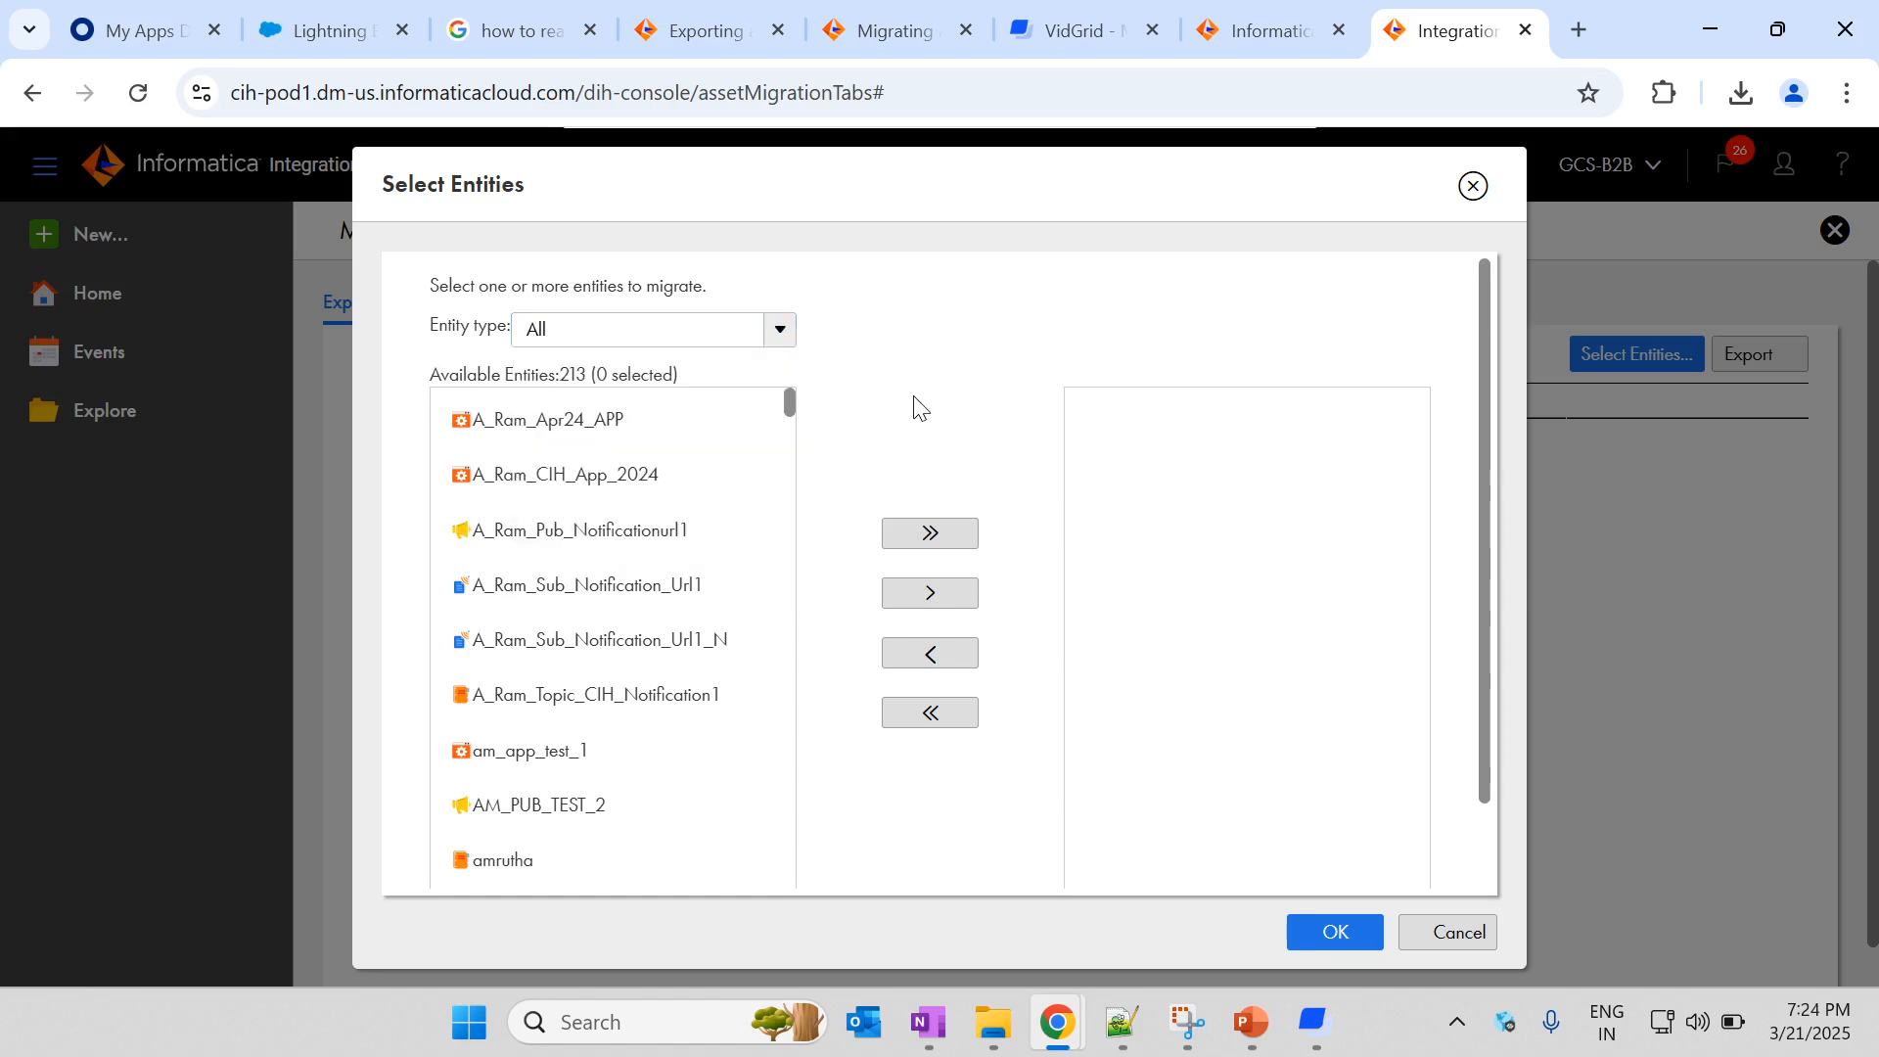
click(929, 534)
click(1187, 586)
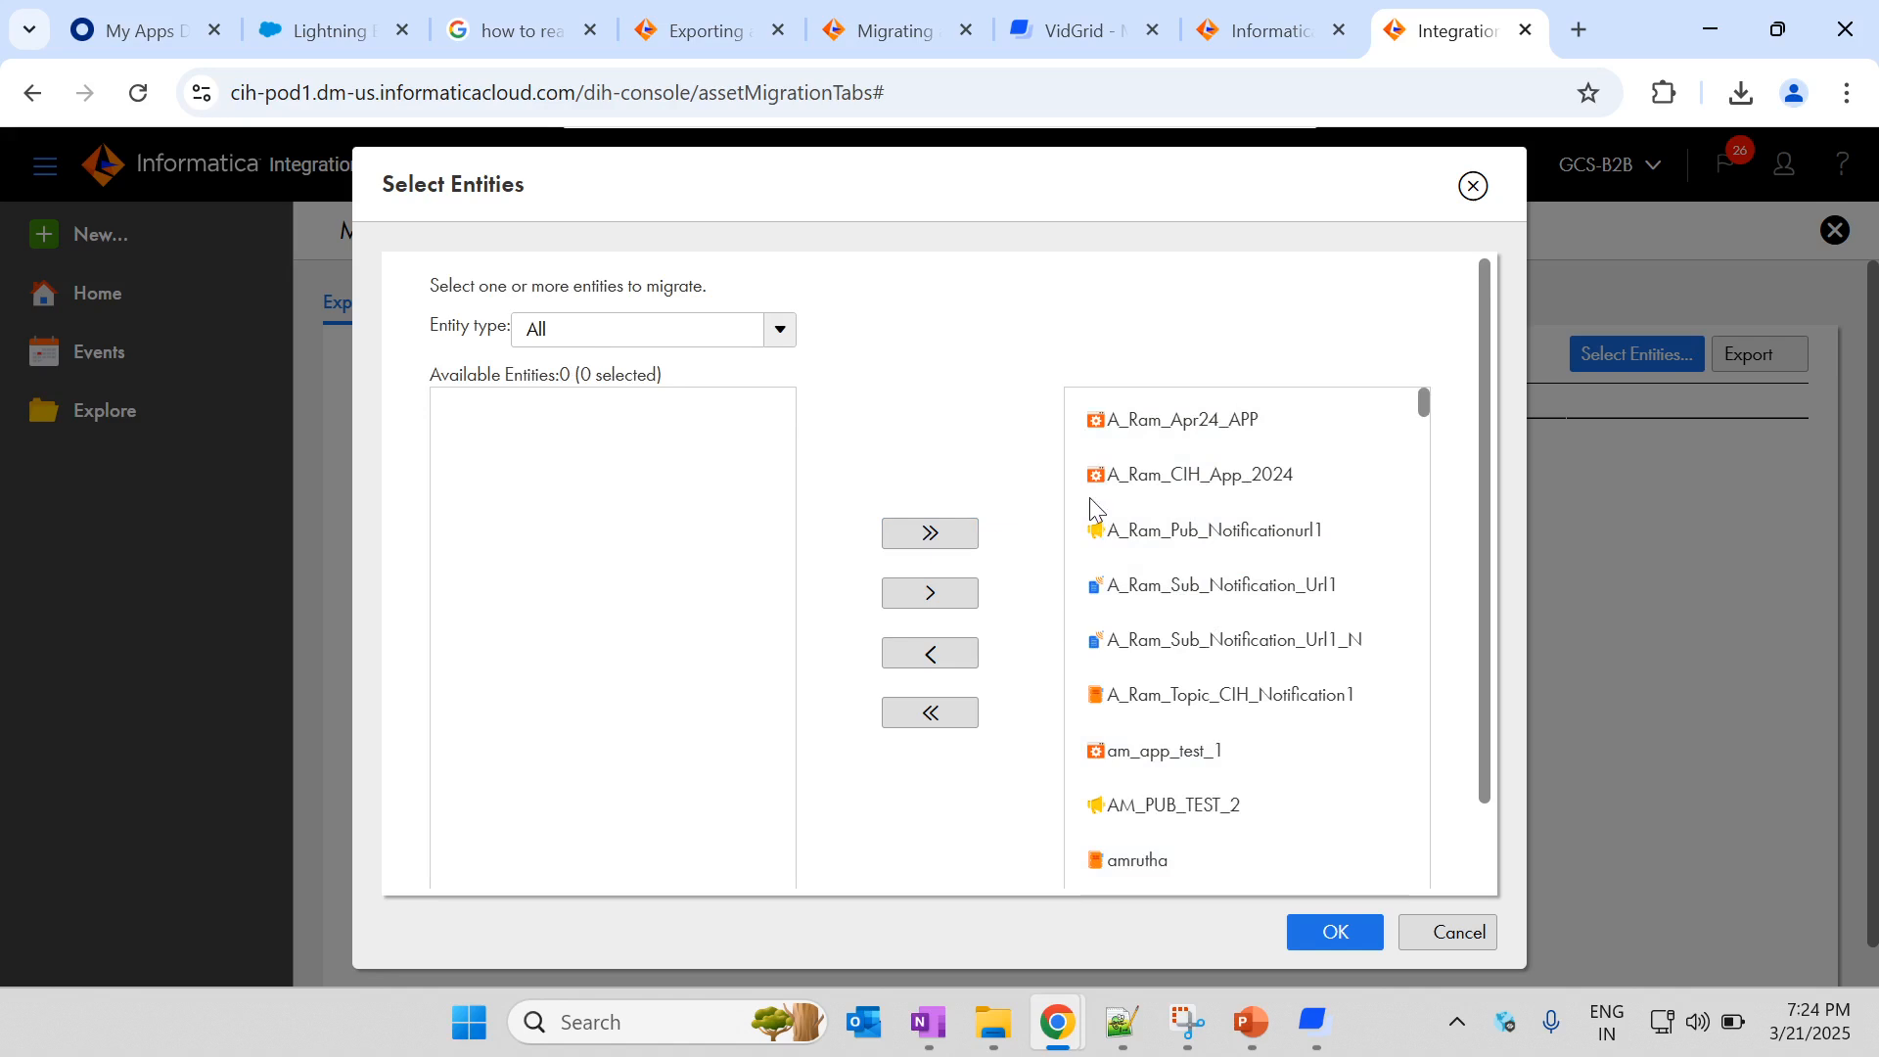
click(947, 713)
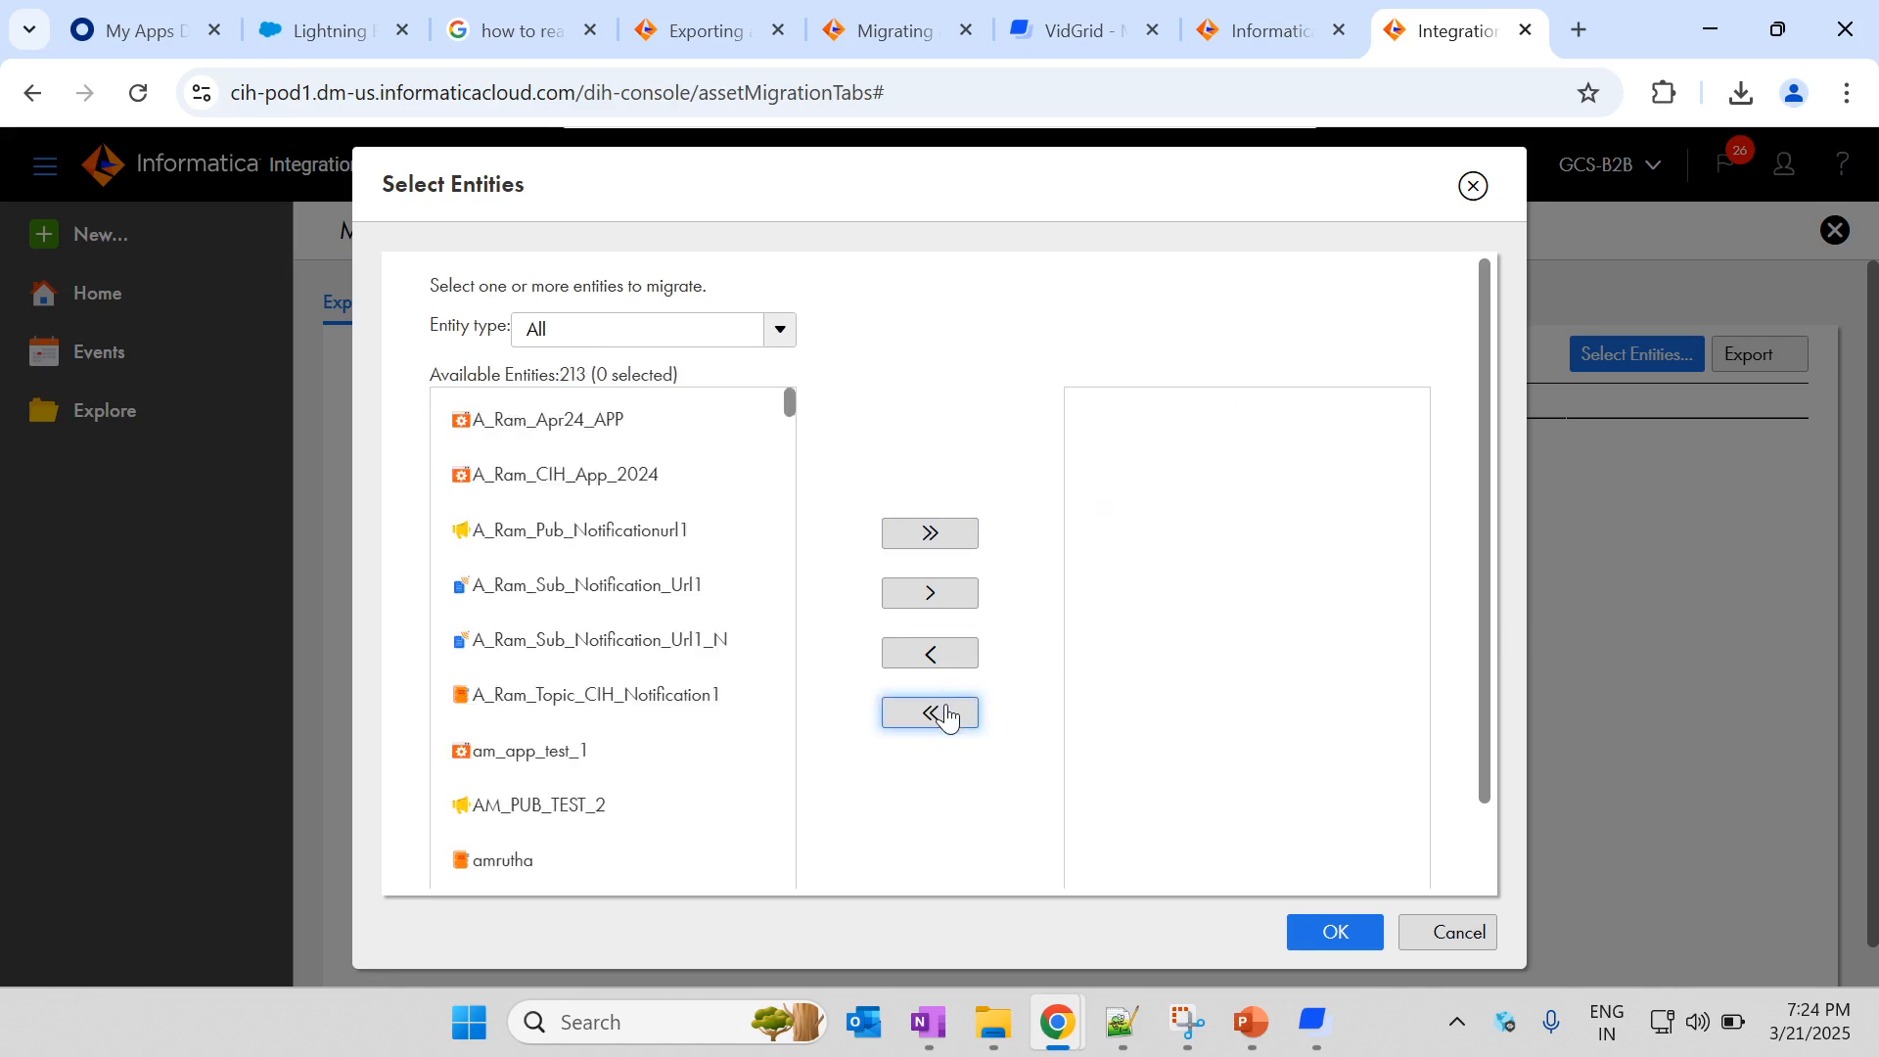
Step: Filter the entity type to Publication and add pub_student as the only entity to export
click(783, 345)
click(684, 479)
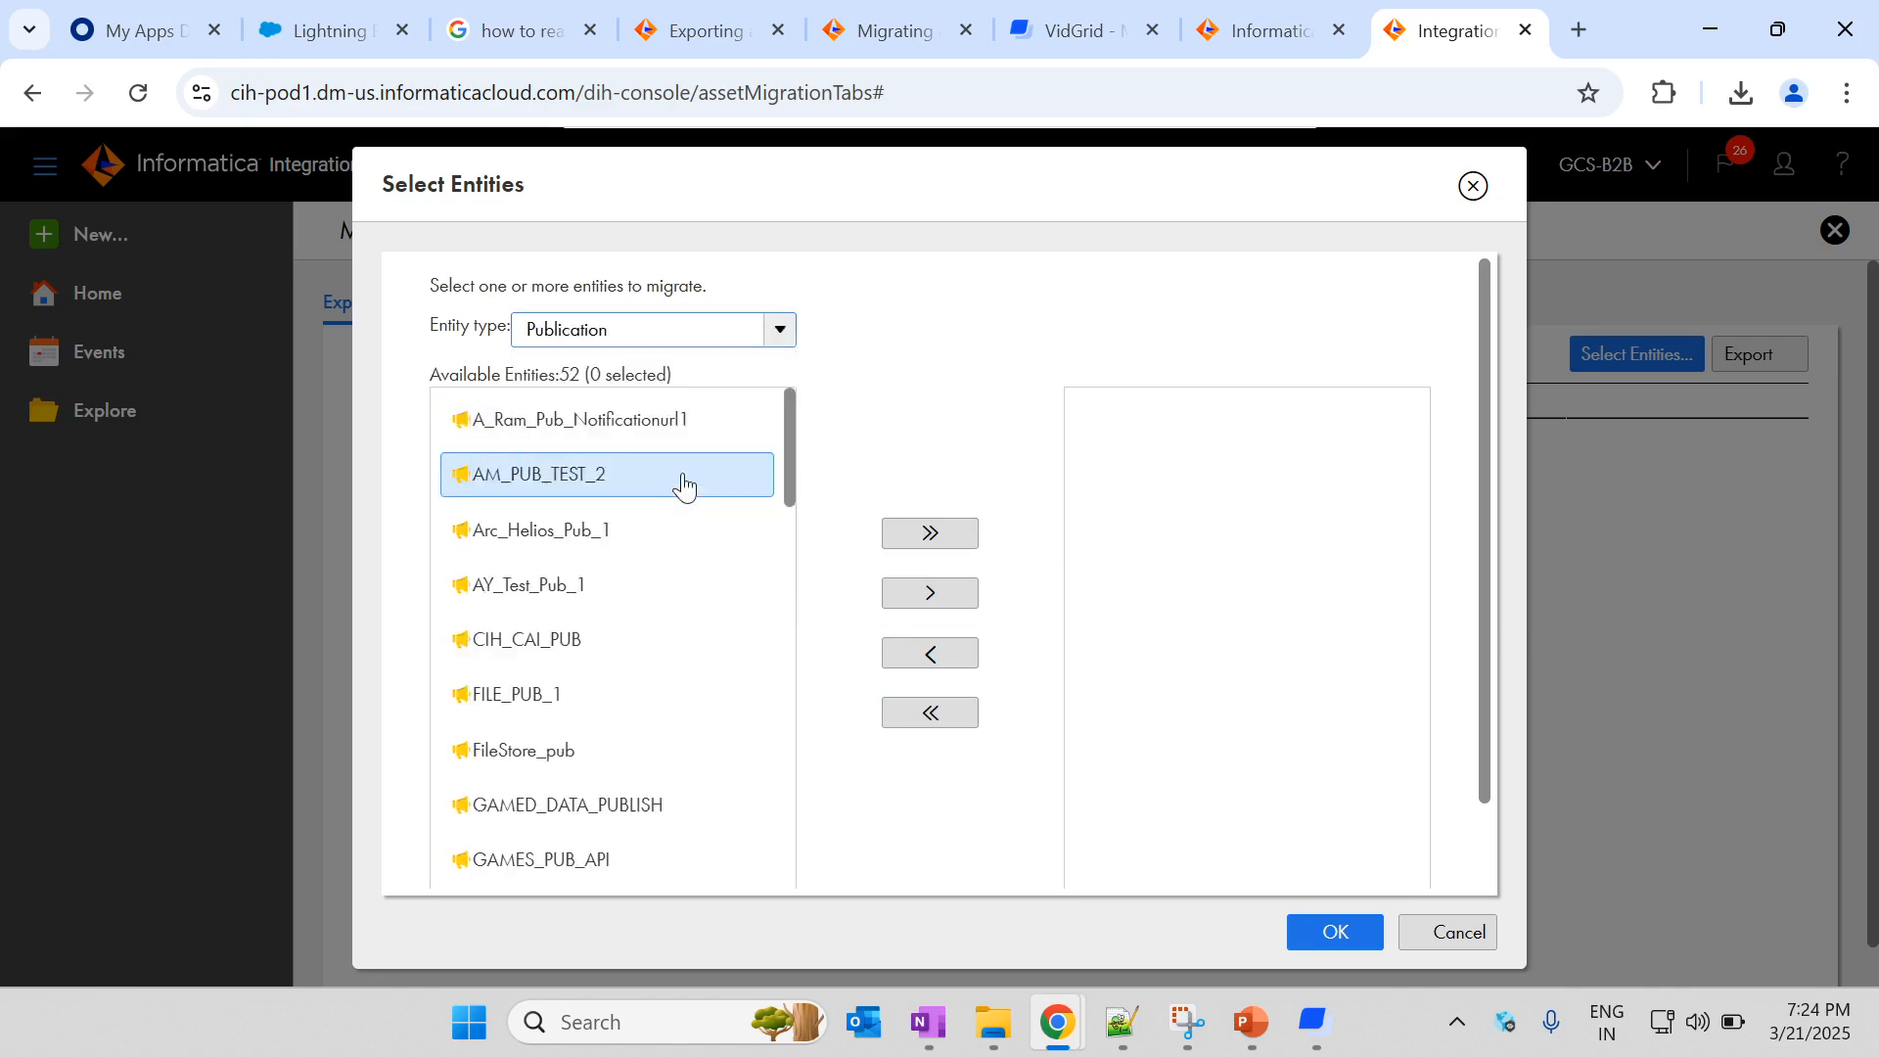
scroll(611, 646, down, 2)
scroll(612, 646, down, 8)
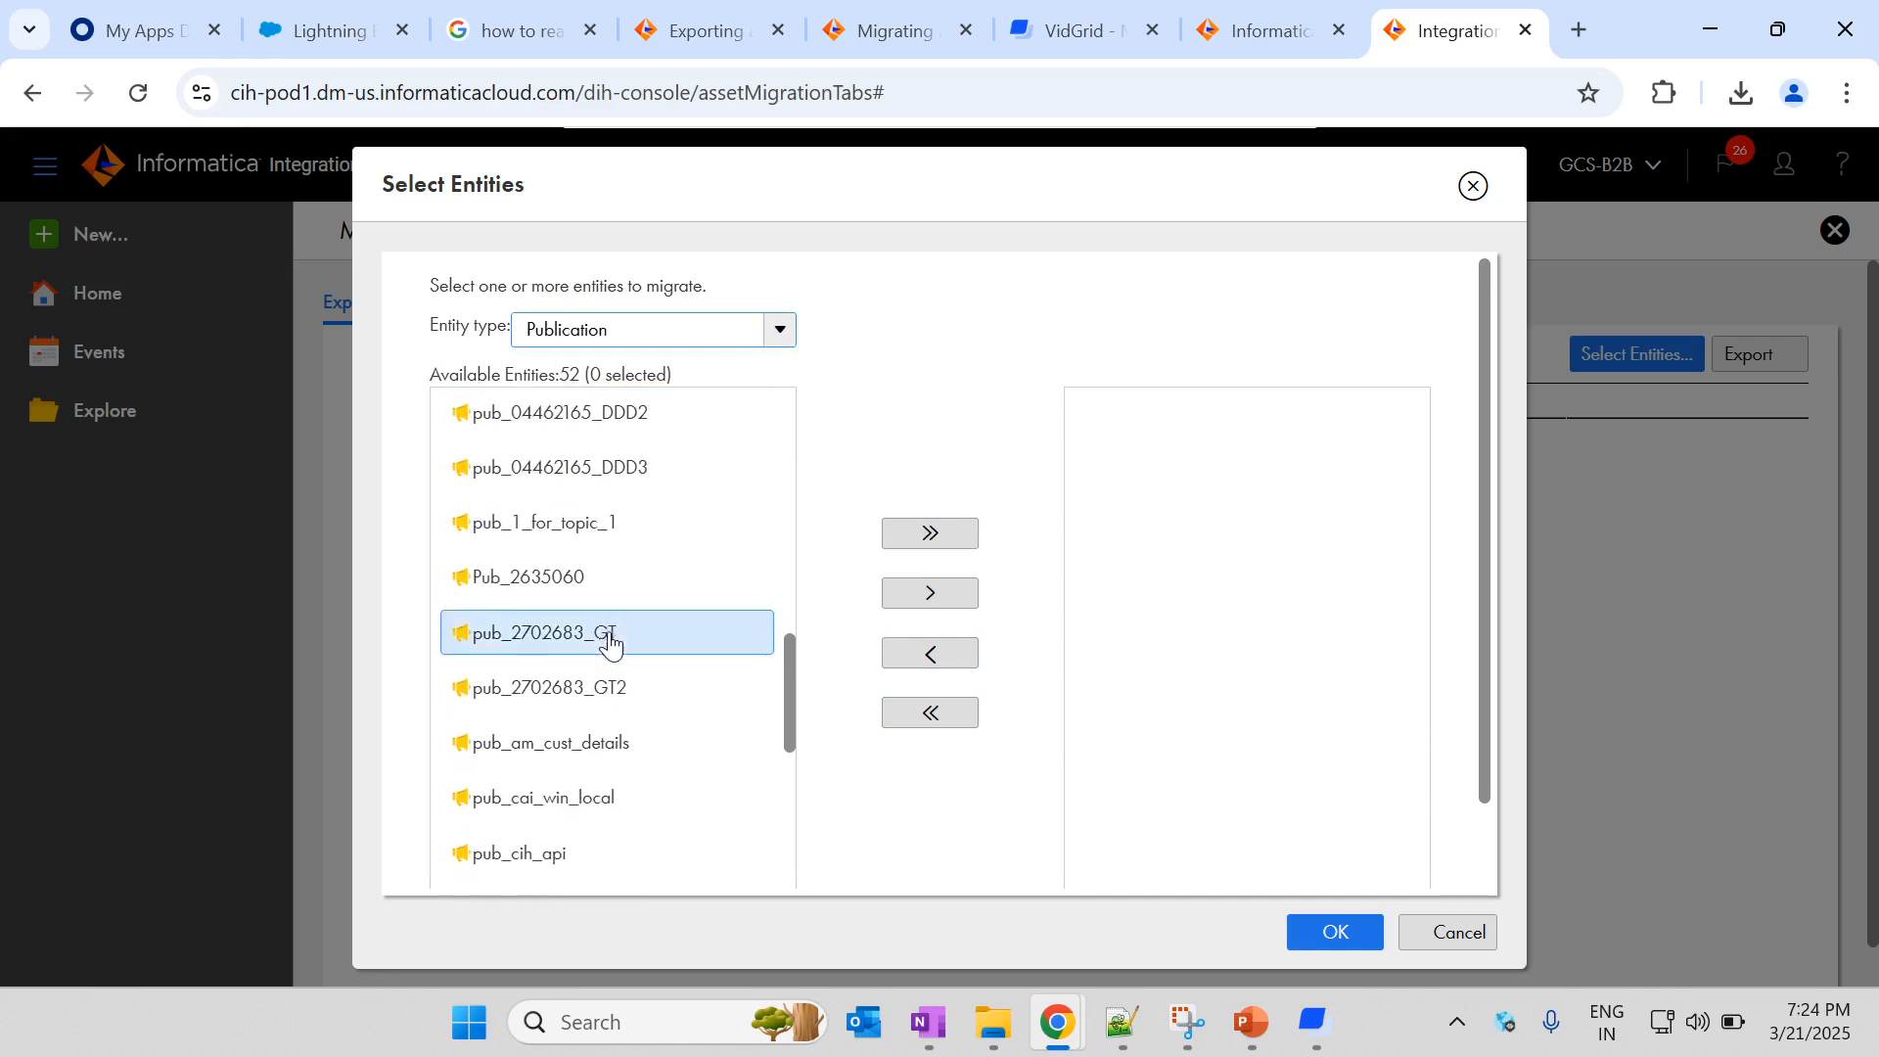
scroll(612, 646, down, 5)
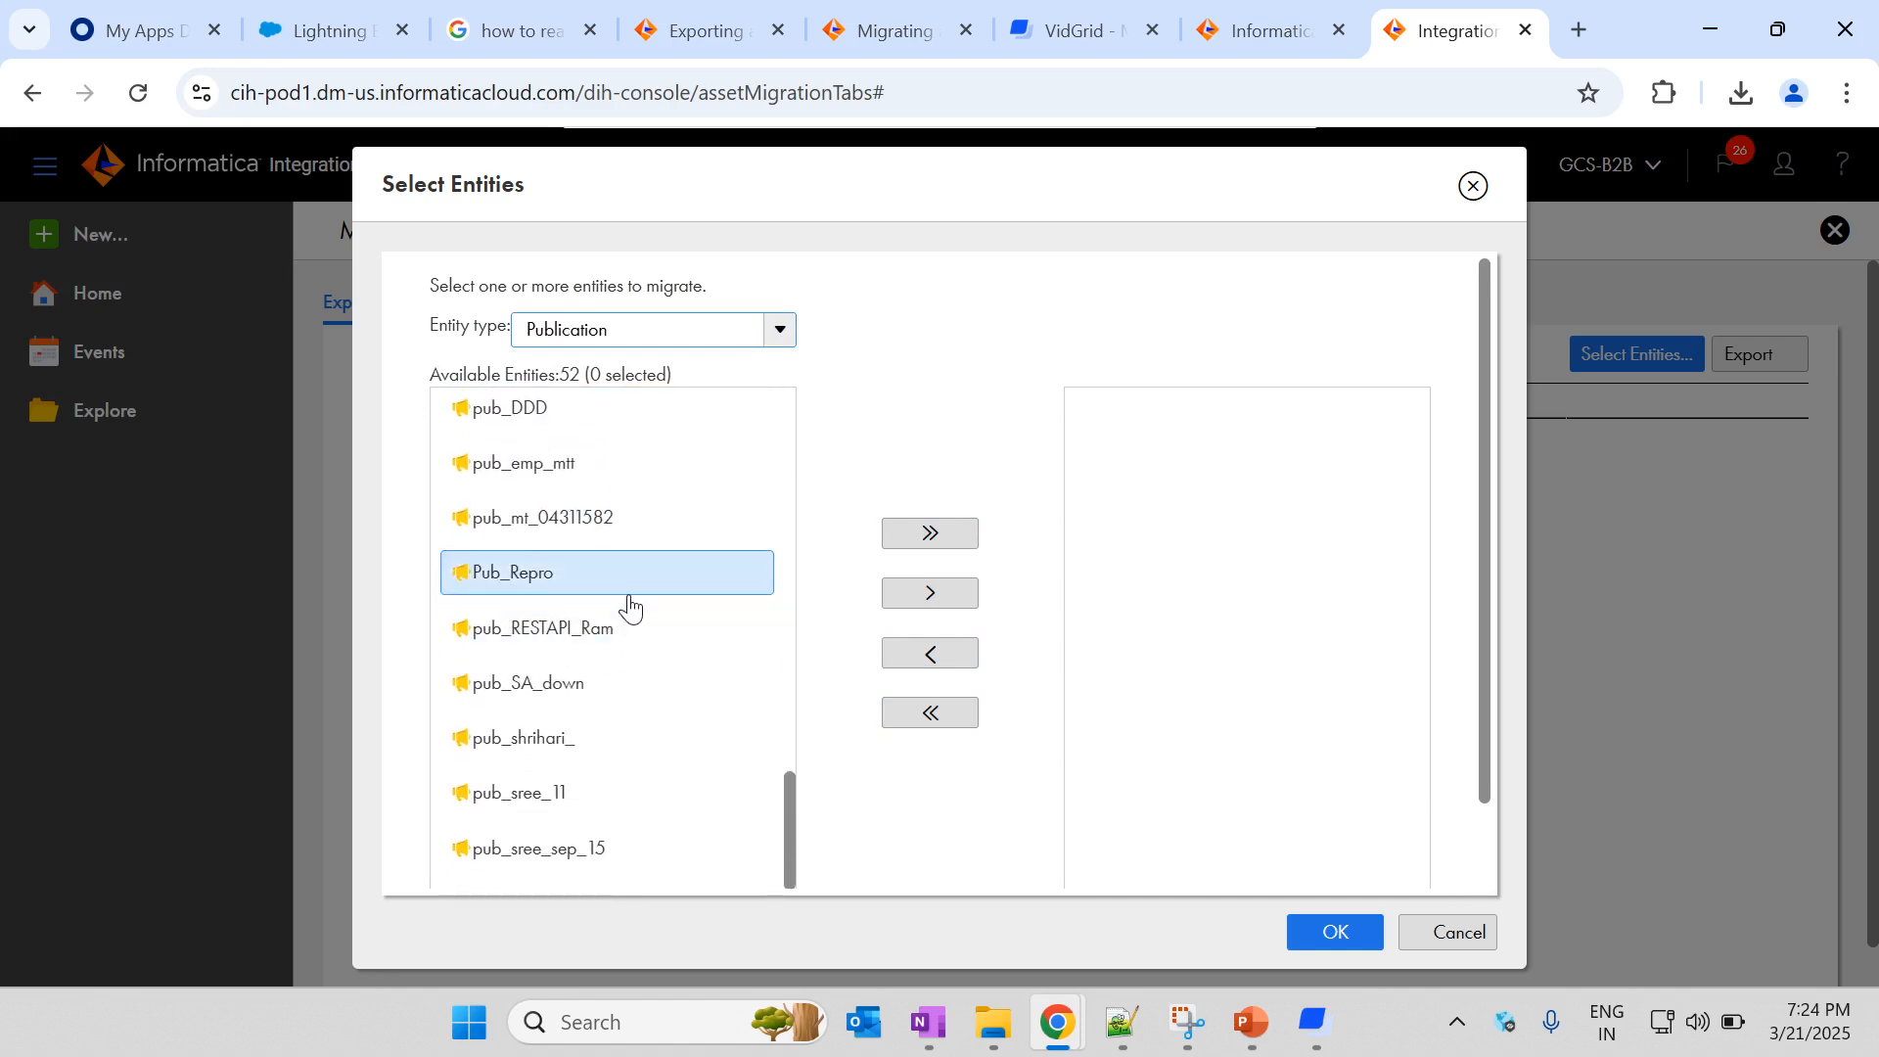
click(577, 712)
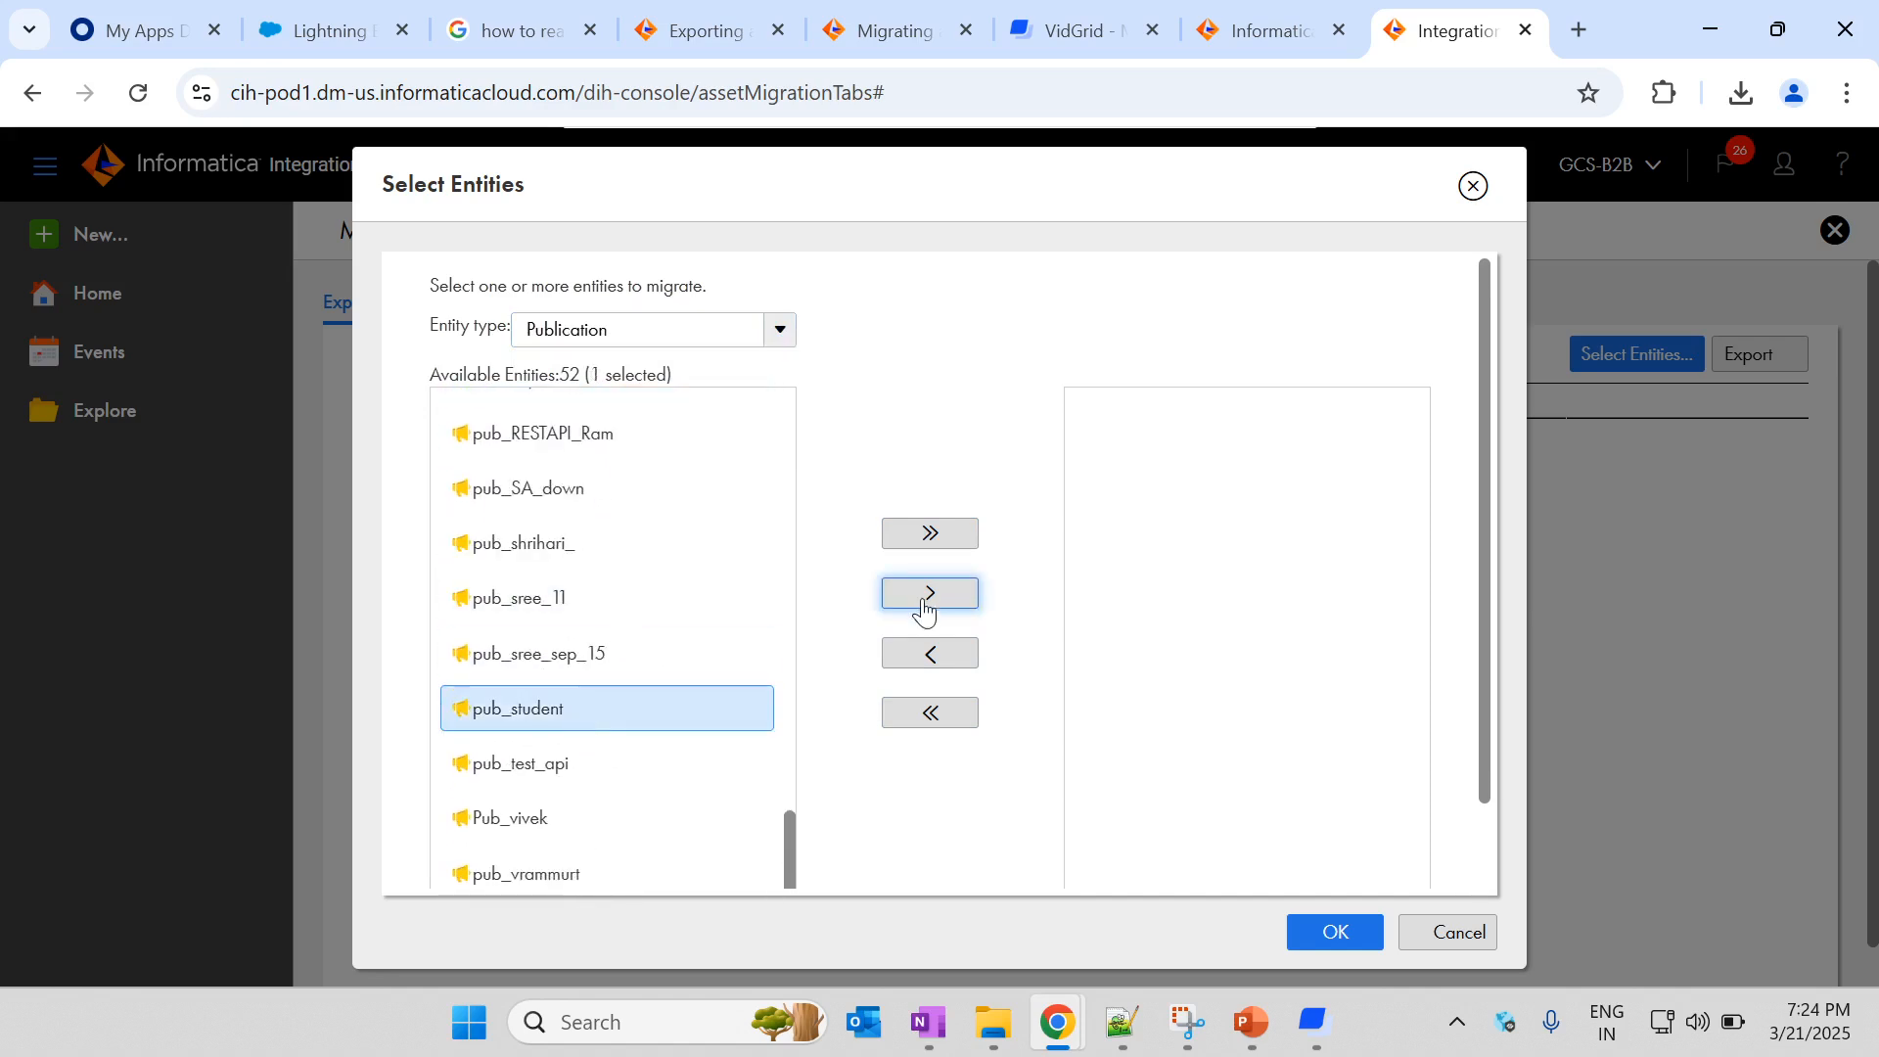
click(928, 607)
click(1349, 942)
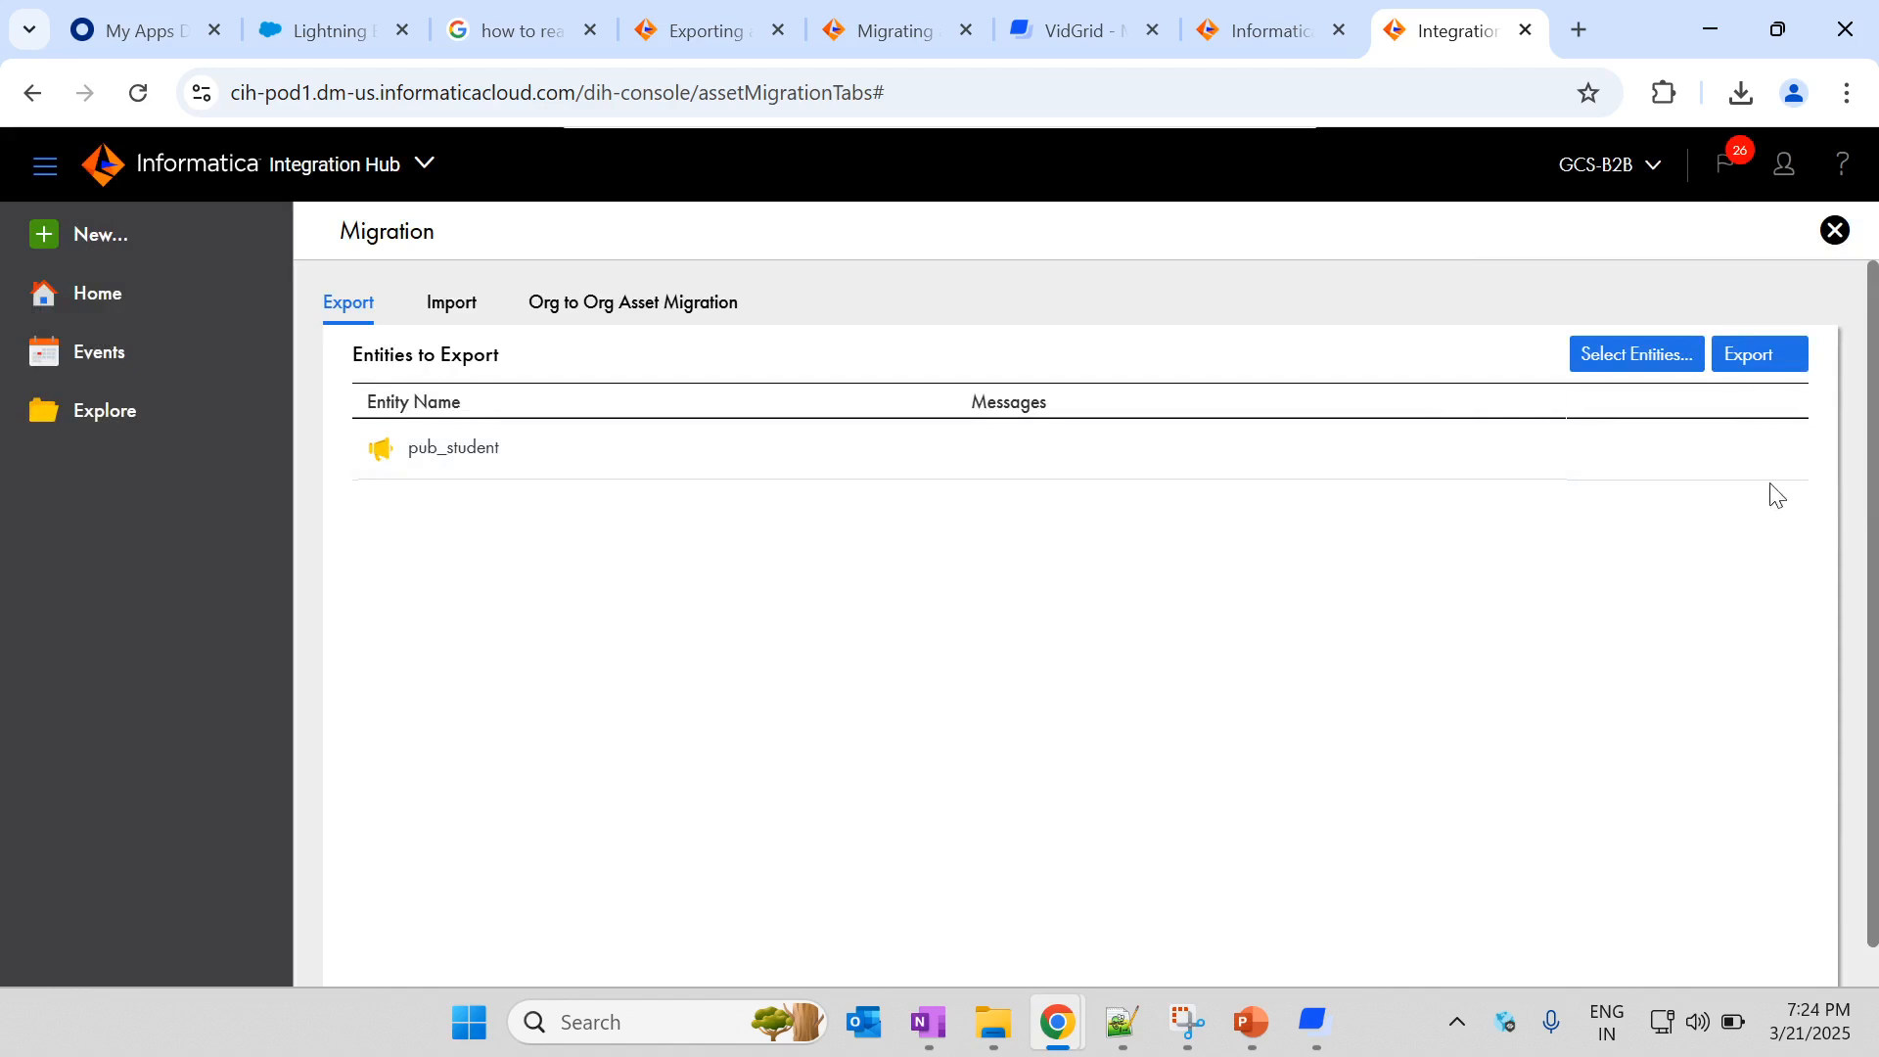
Step: Export pub_student to export.gzip and show the download in its folder
click(1765, 365)
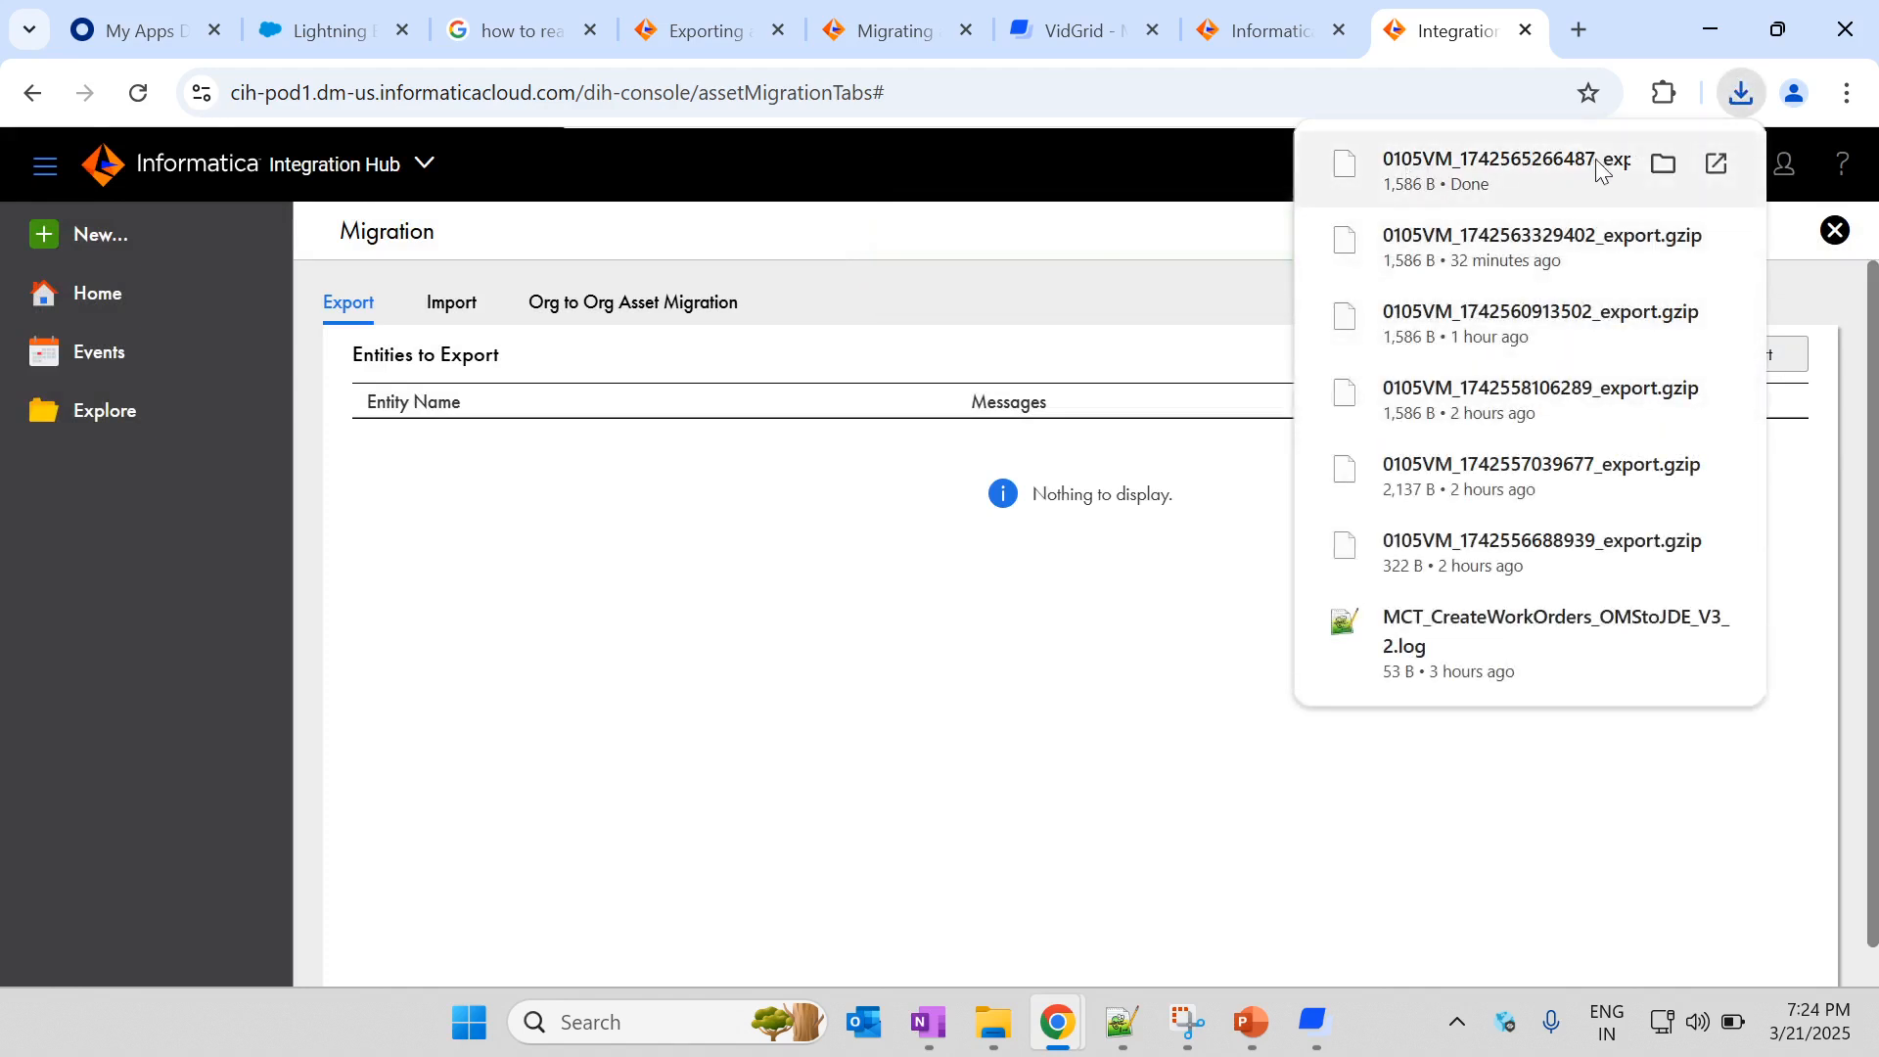
click(1664, 163)
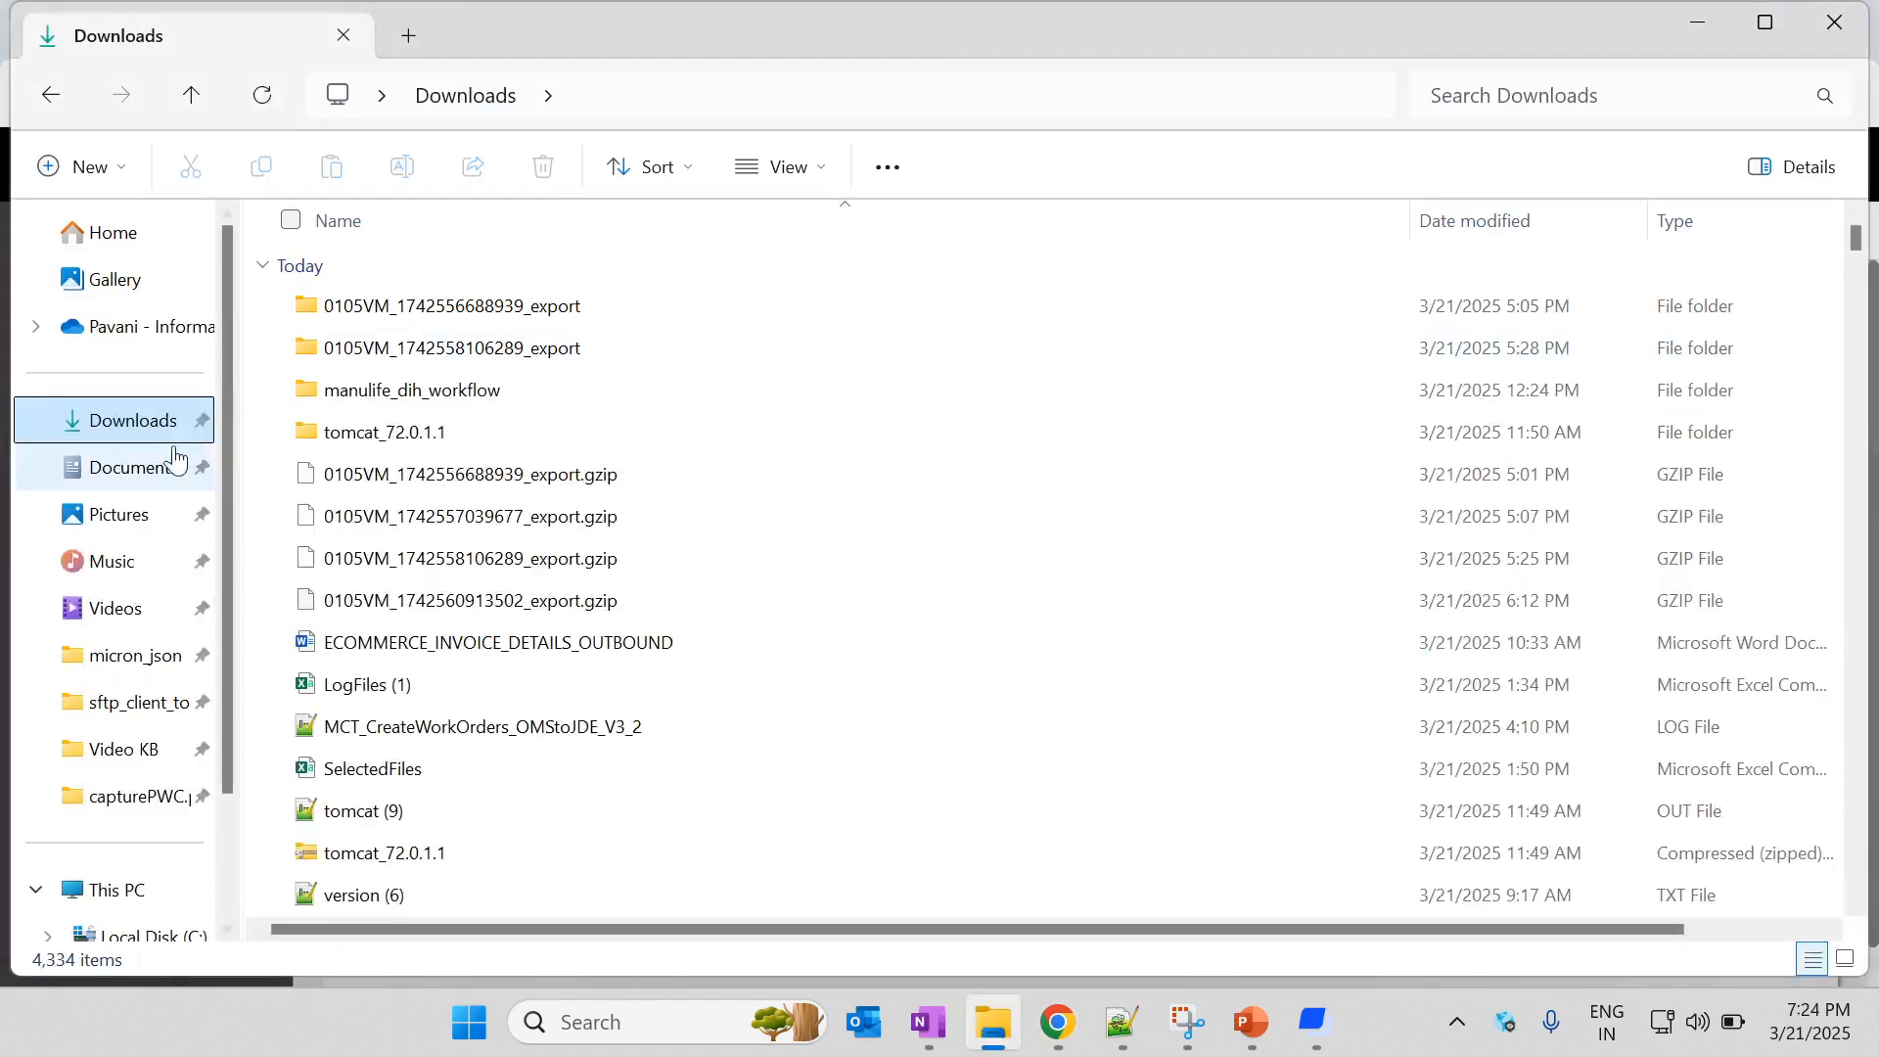
Step: Look at Documents, then return to the Downloads folder to check the export files
click(132, 468)
click(130, 420)
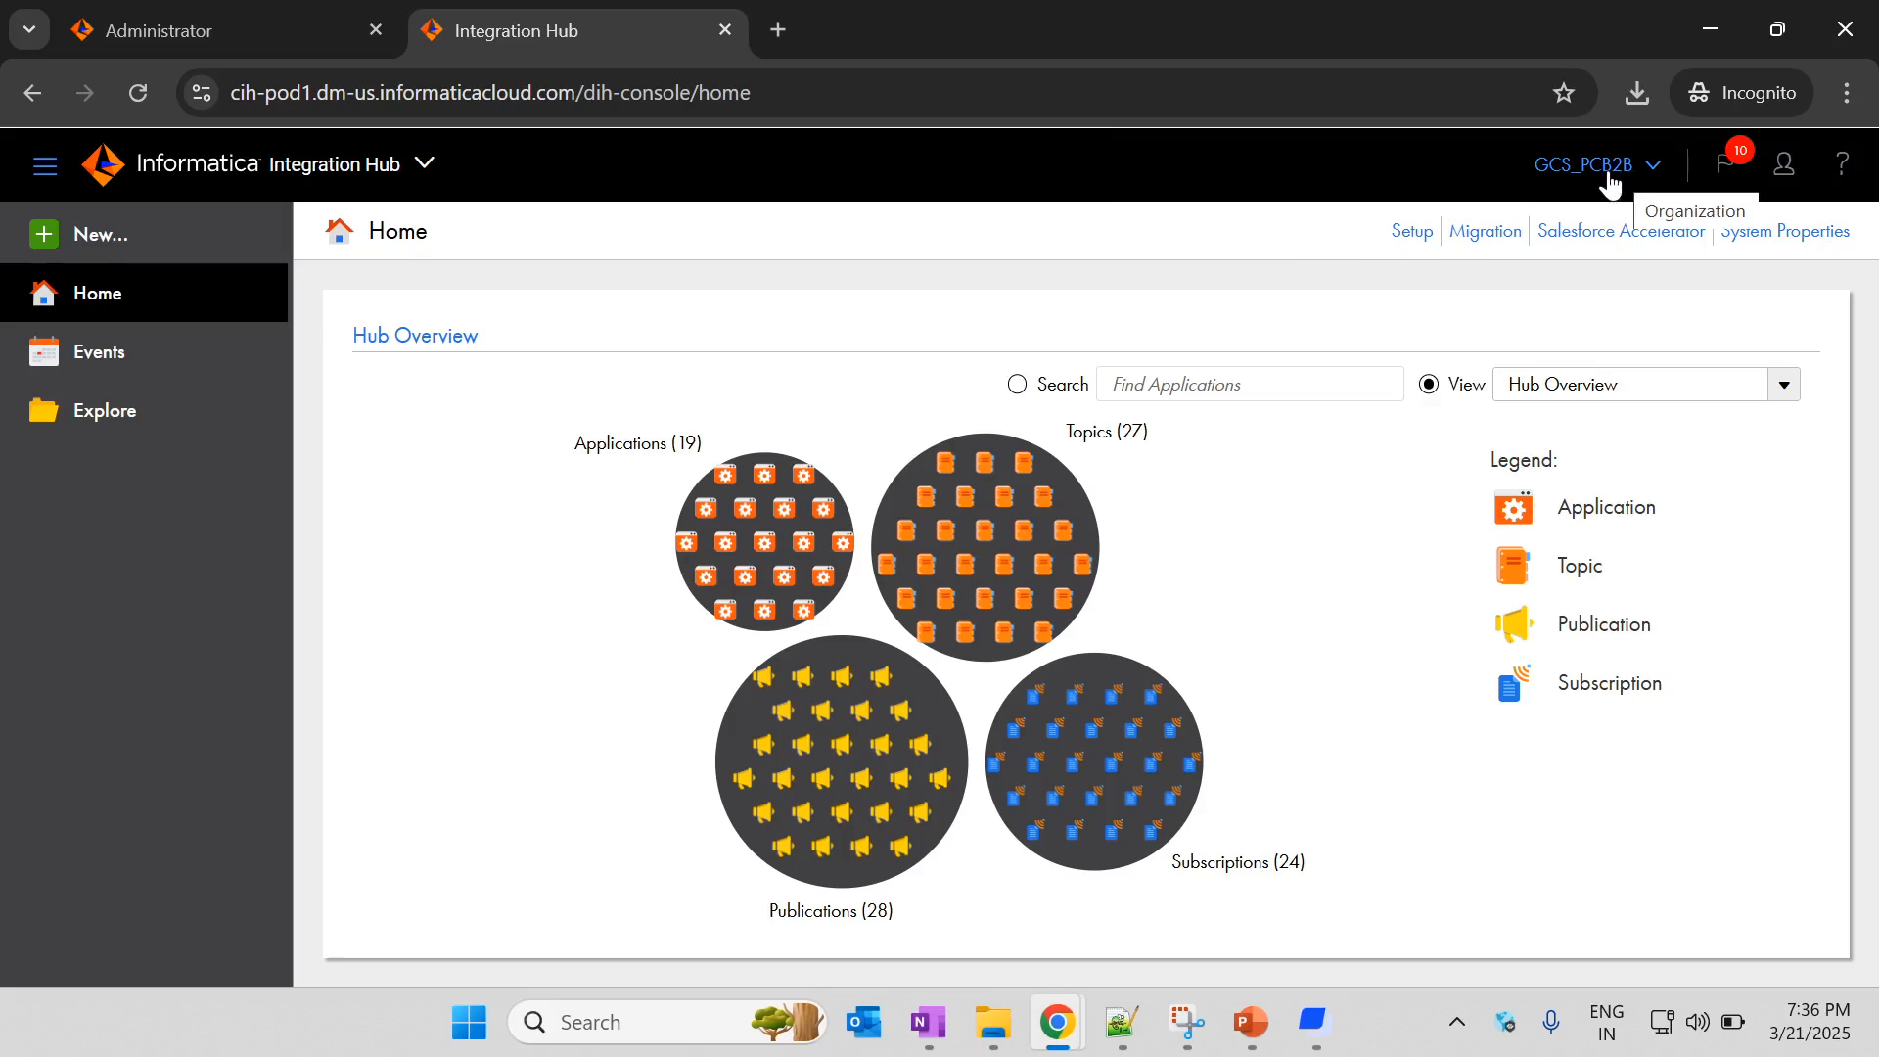
click(1484, 235)
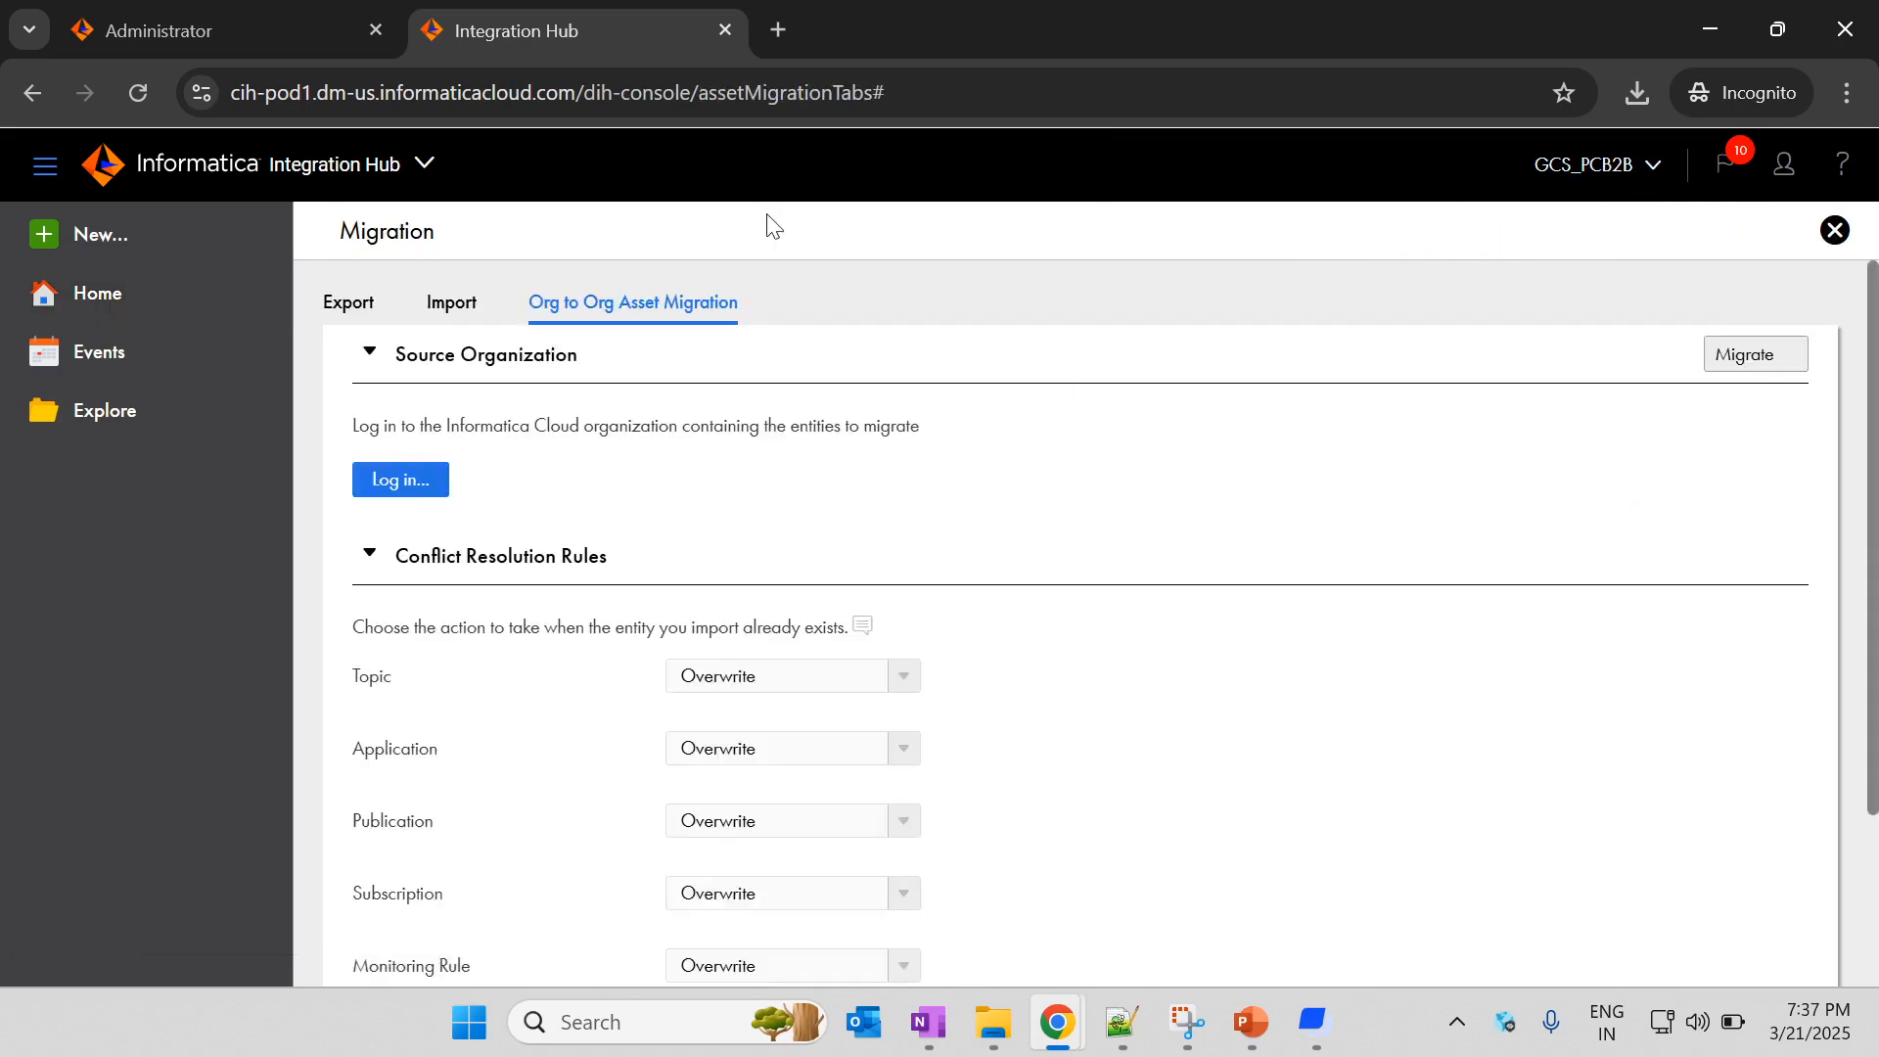
click(456, 307)
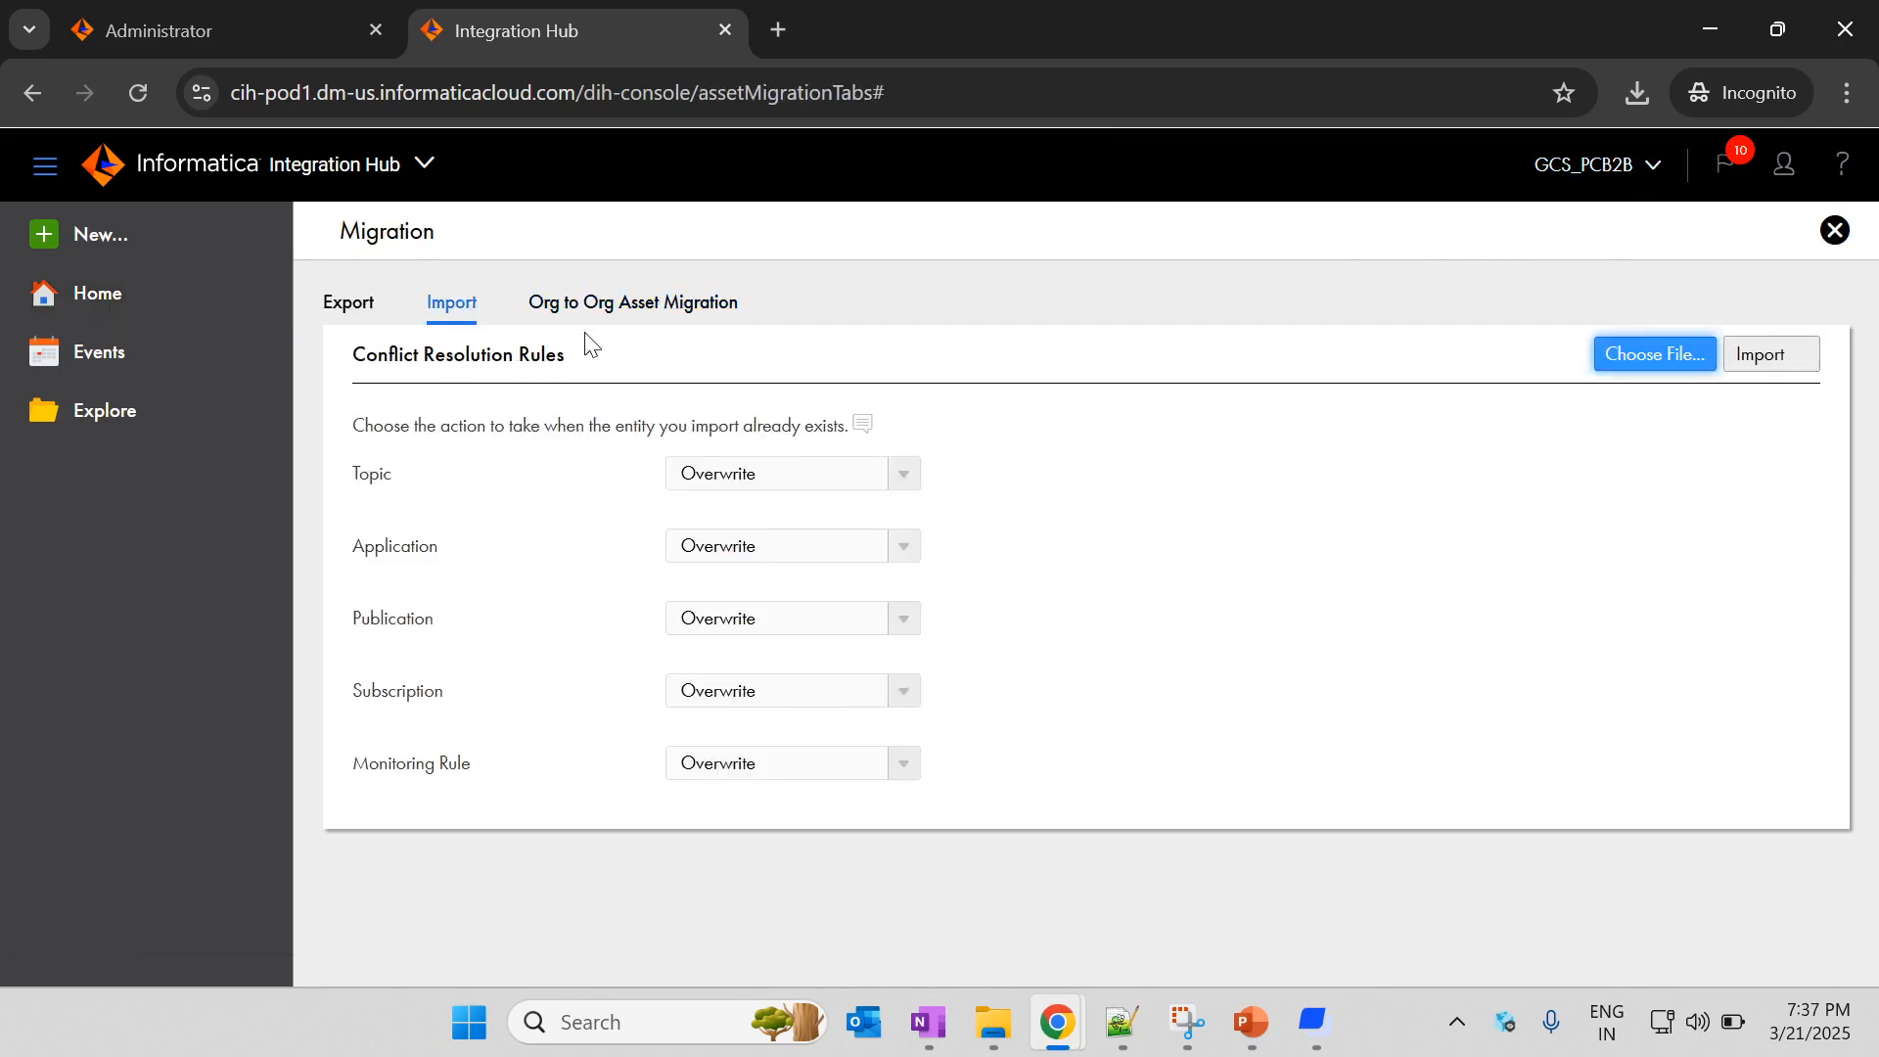
click(1640, 357)
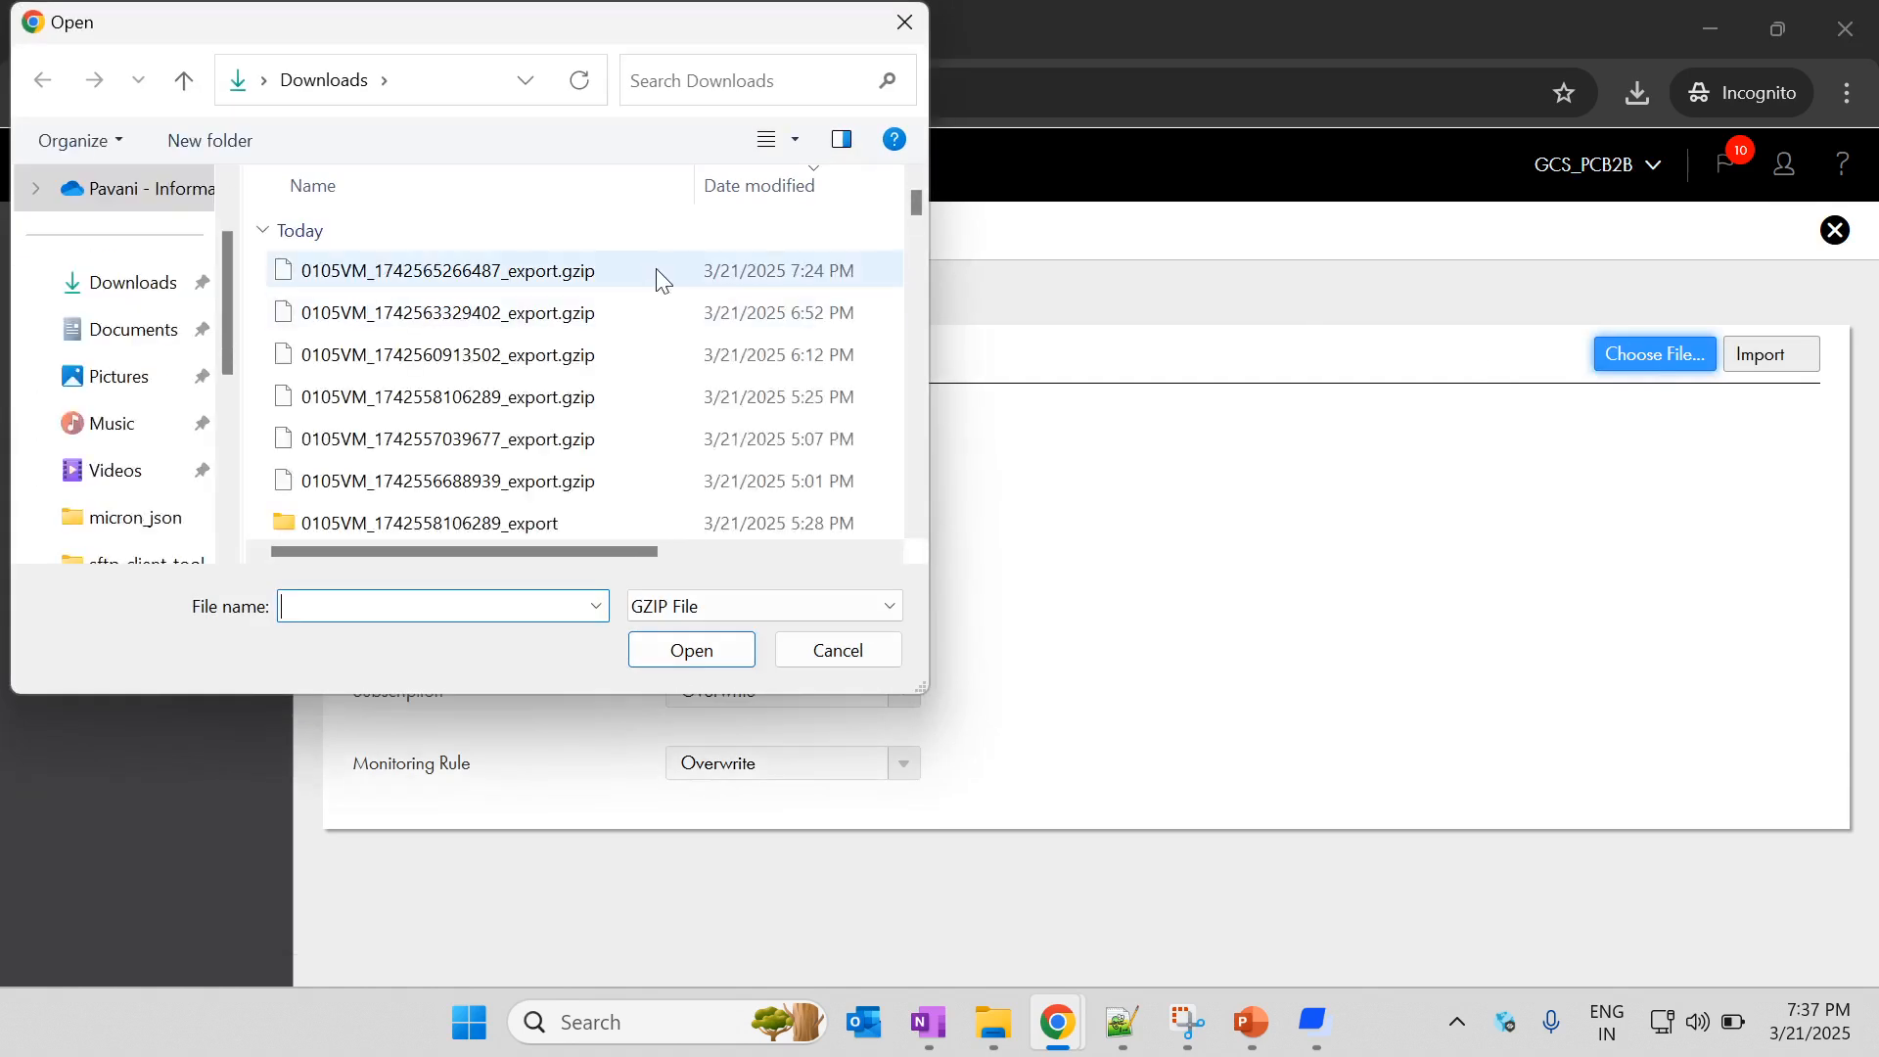
click(654, 270)
click(695, 648)
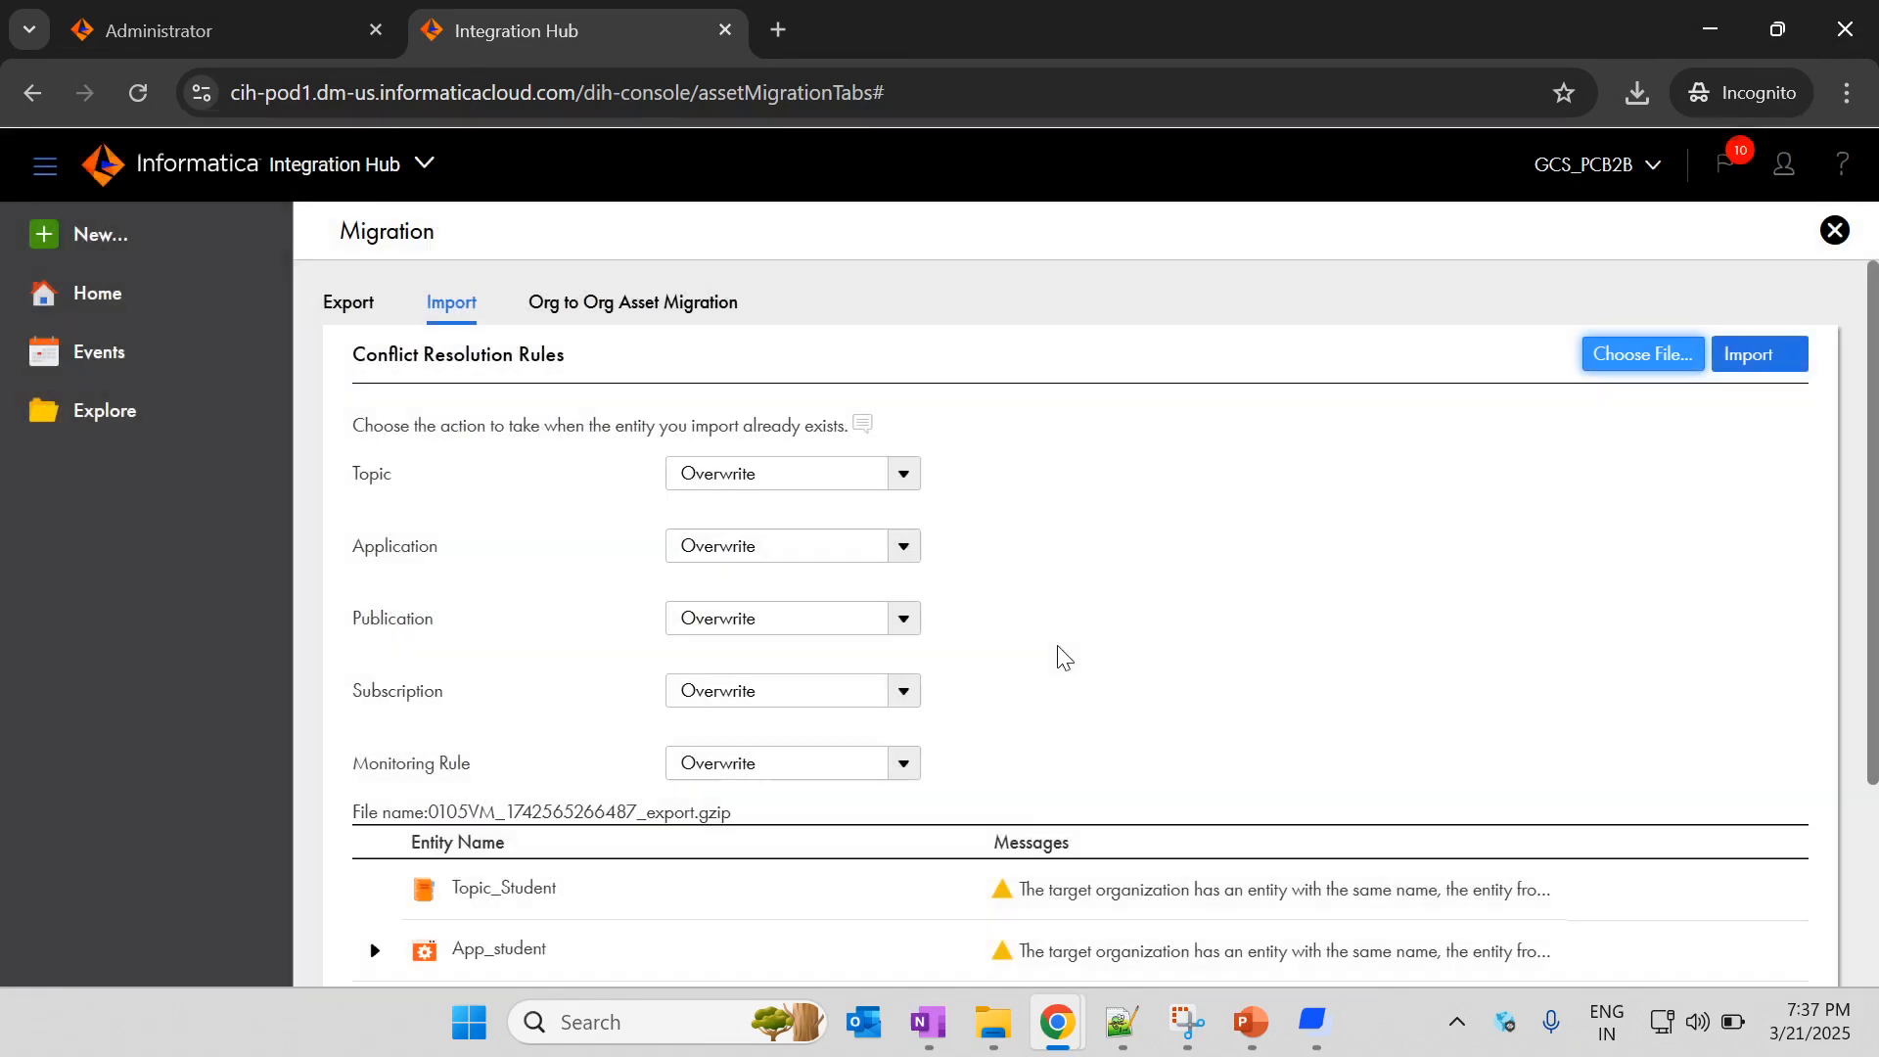
scroll(1058, 656, down, 3)
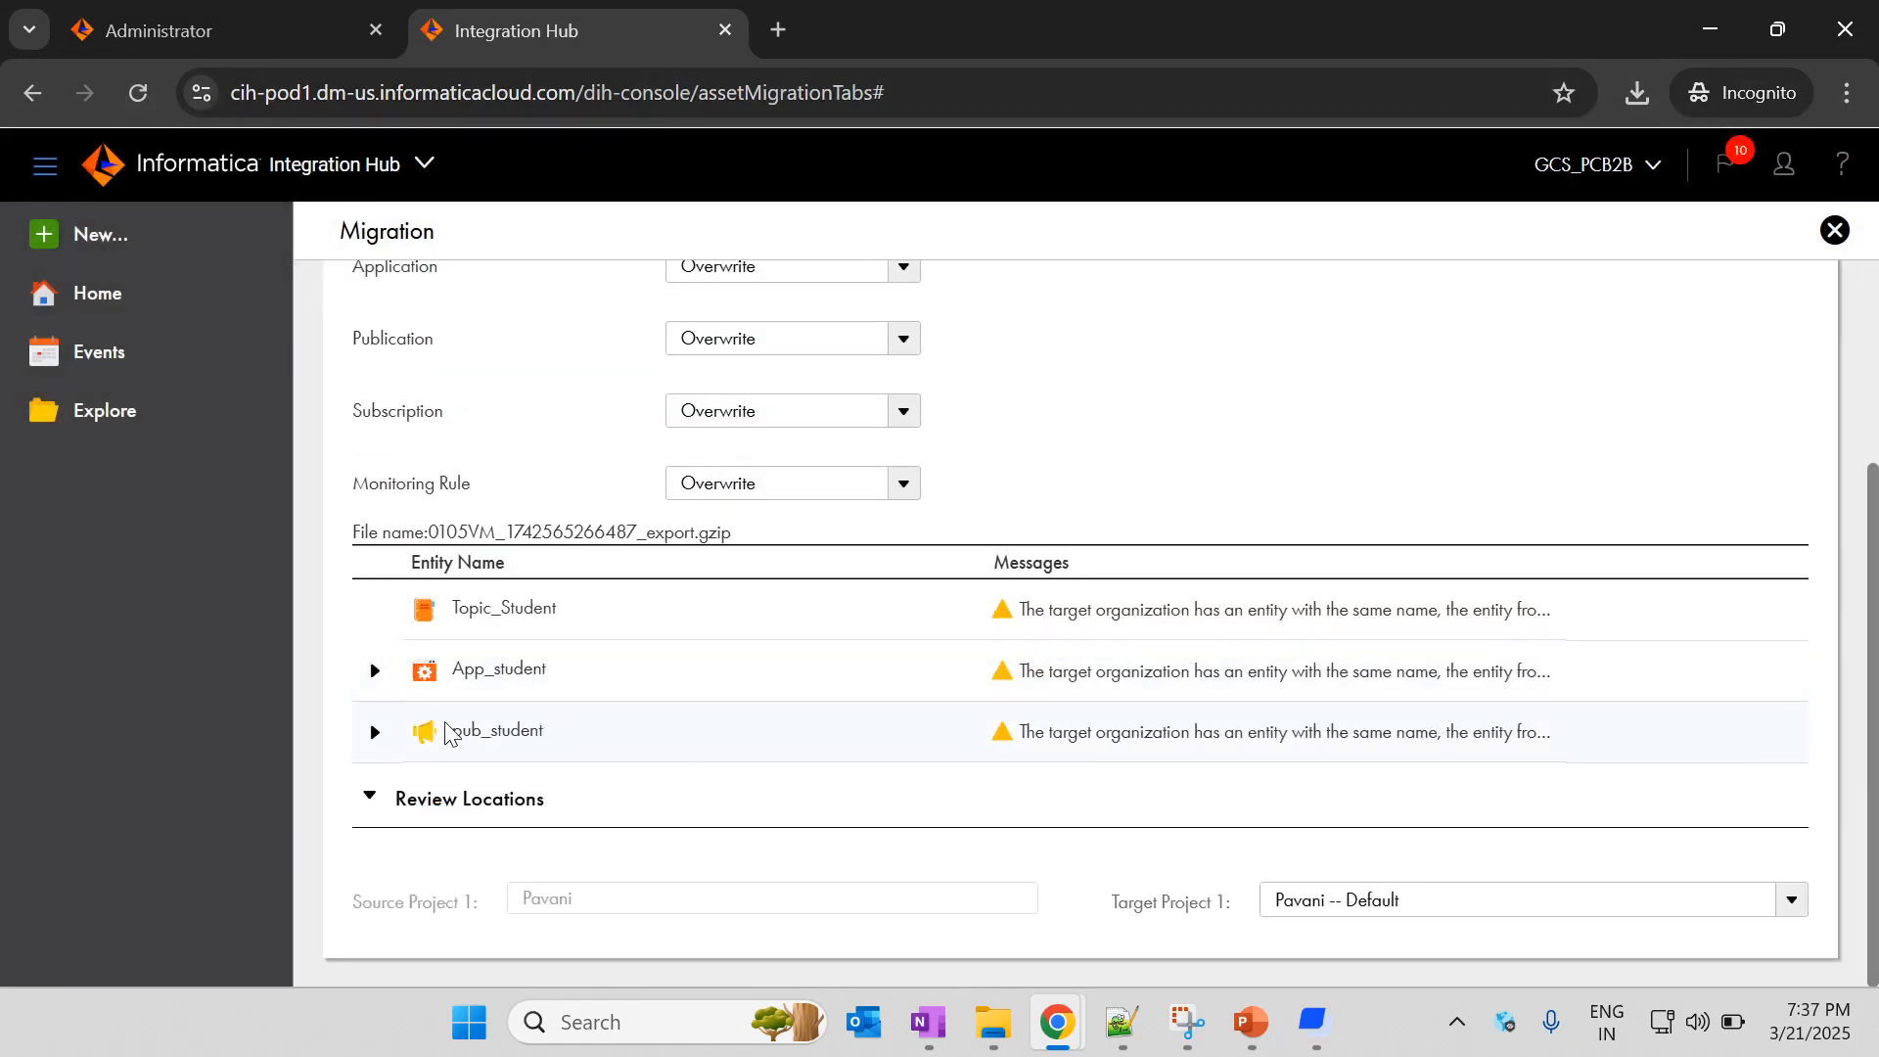
drag(450, 736, 548, 741)
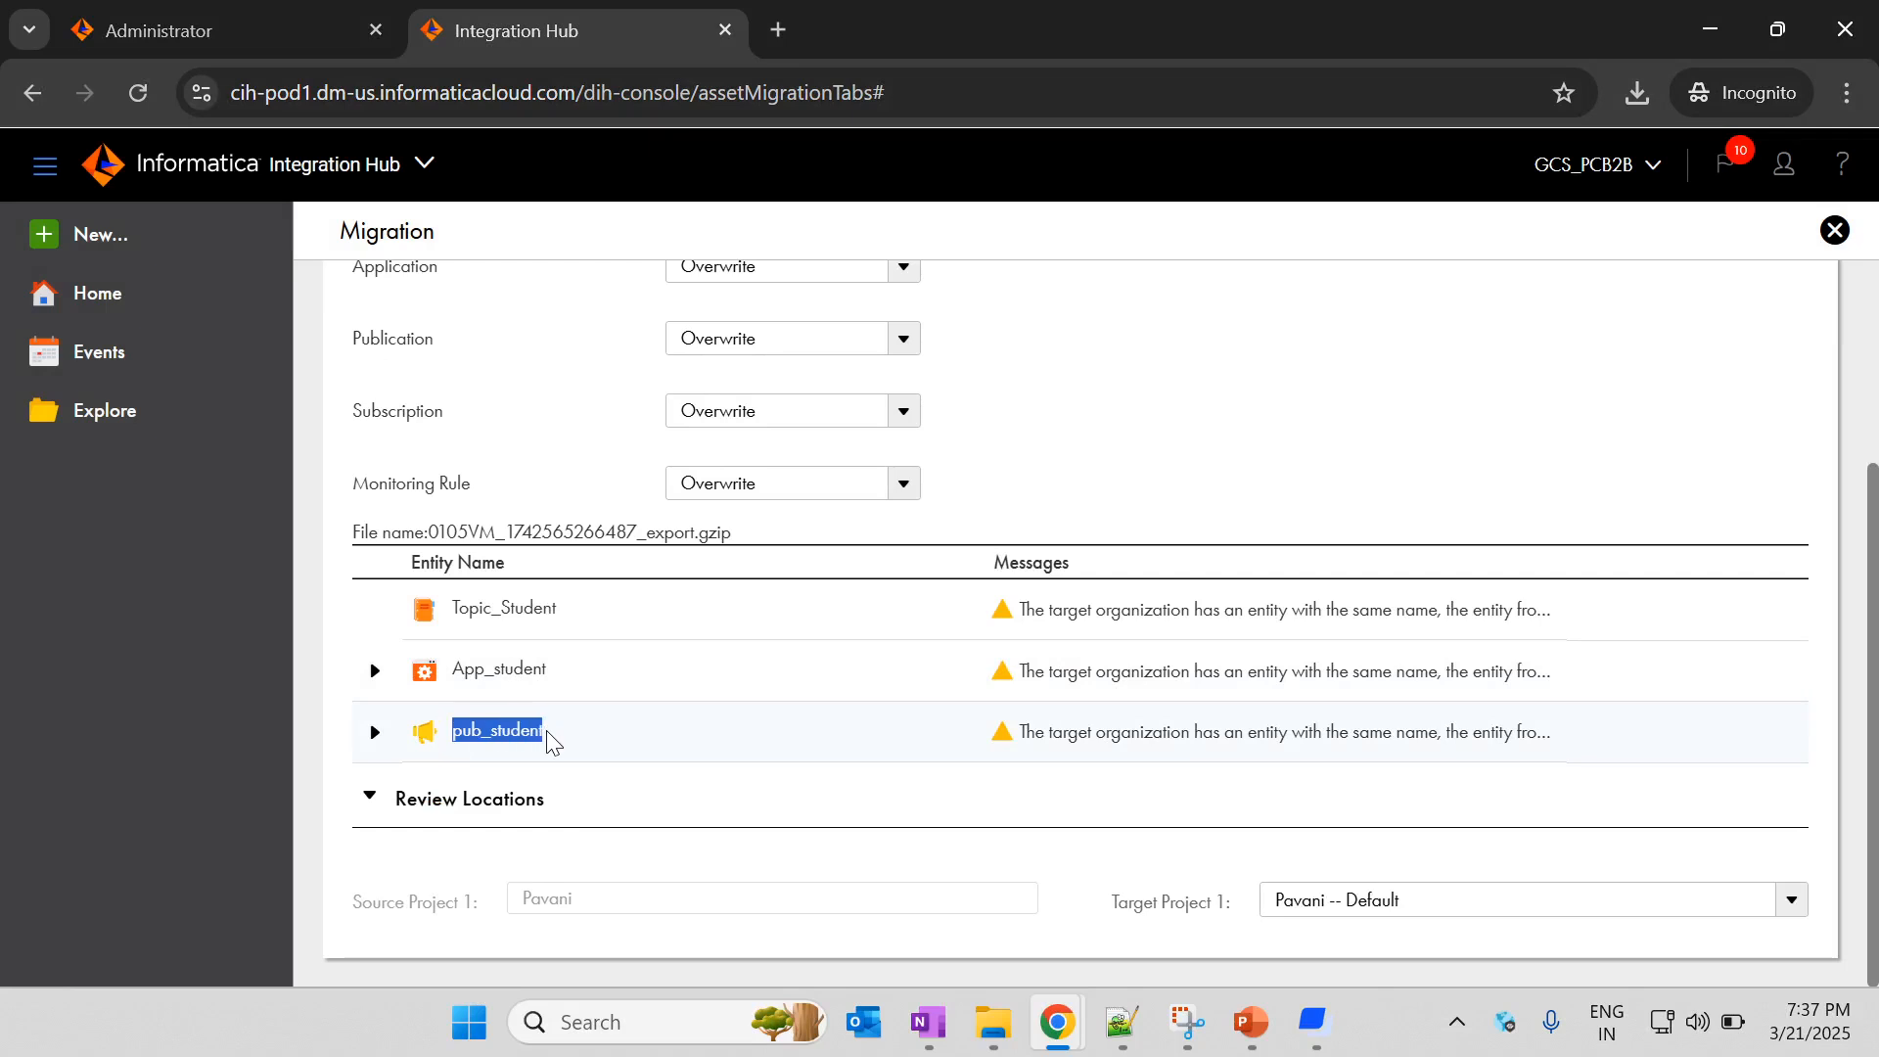
scroll(548, 741, up, 1)
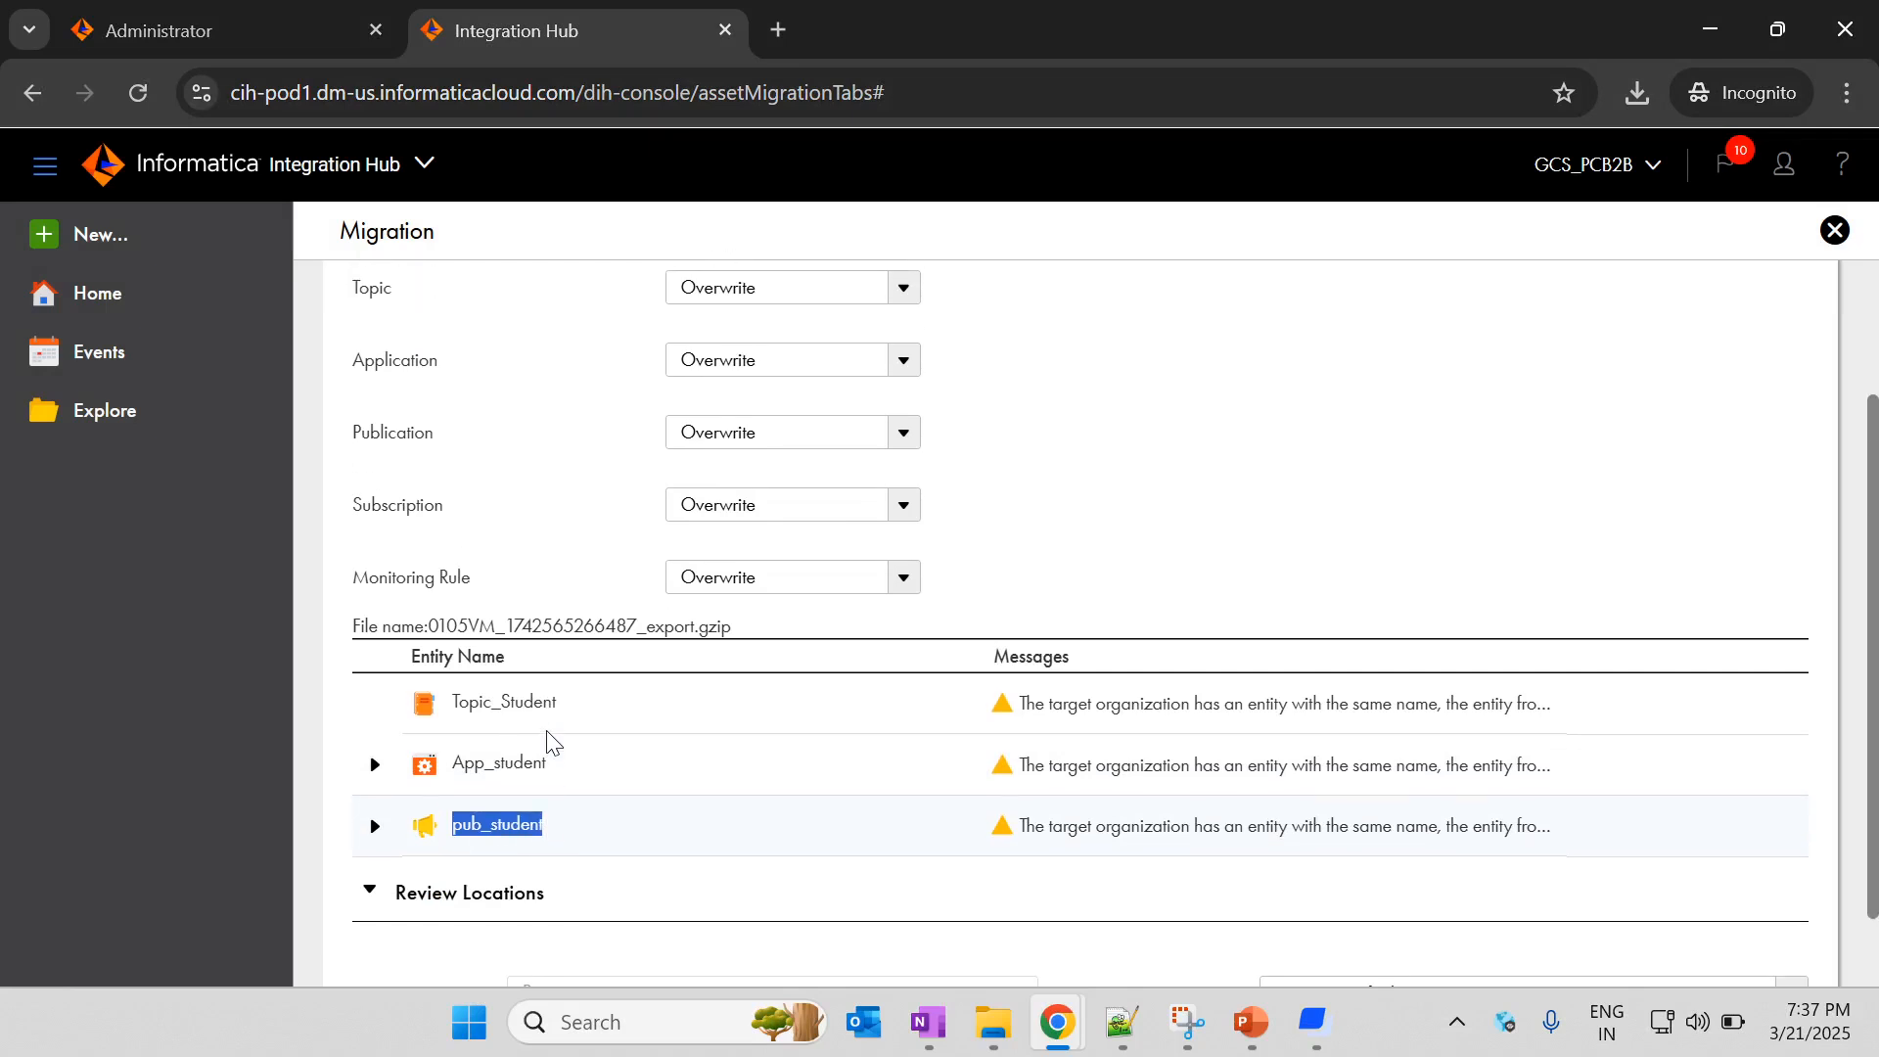
drag(450, 709, 560, 715)
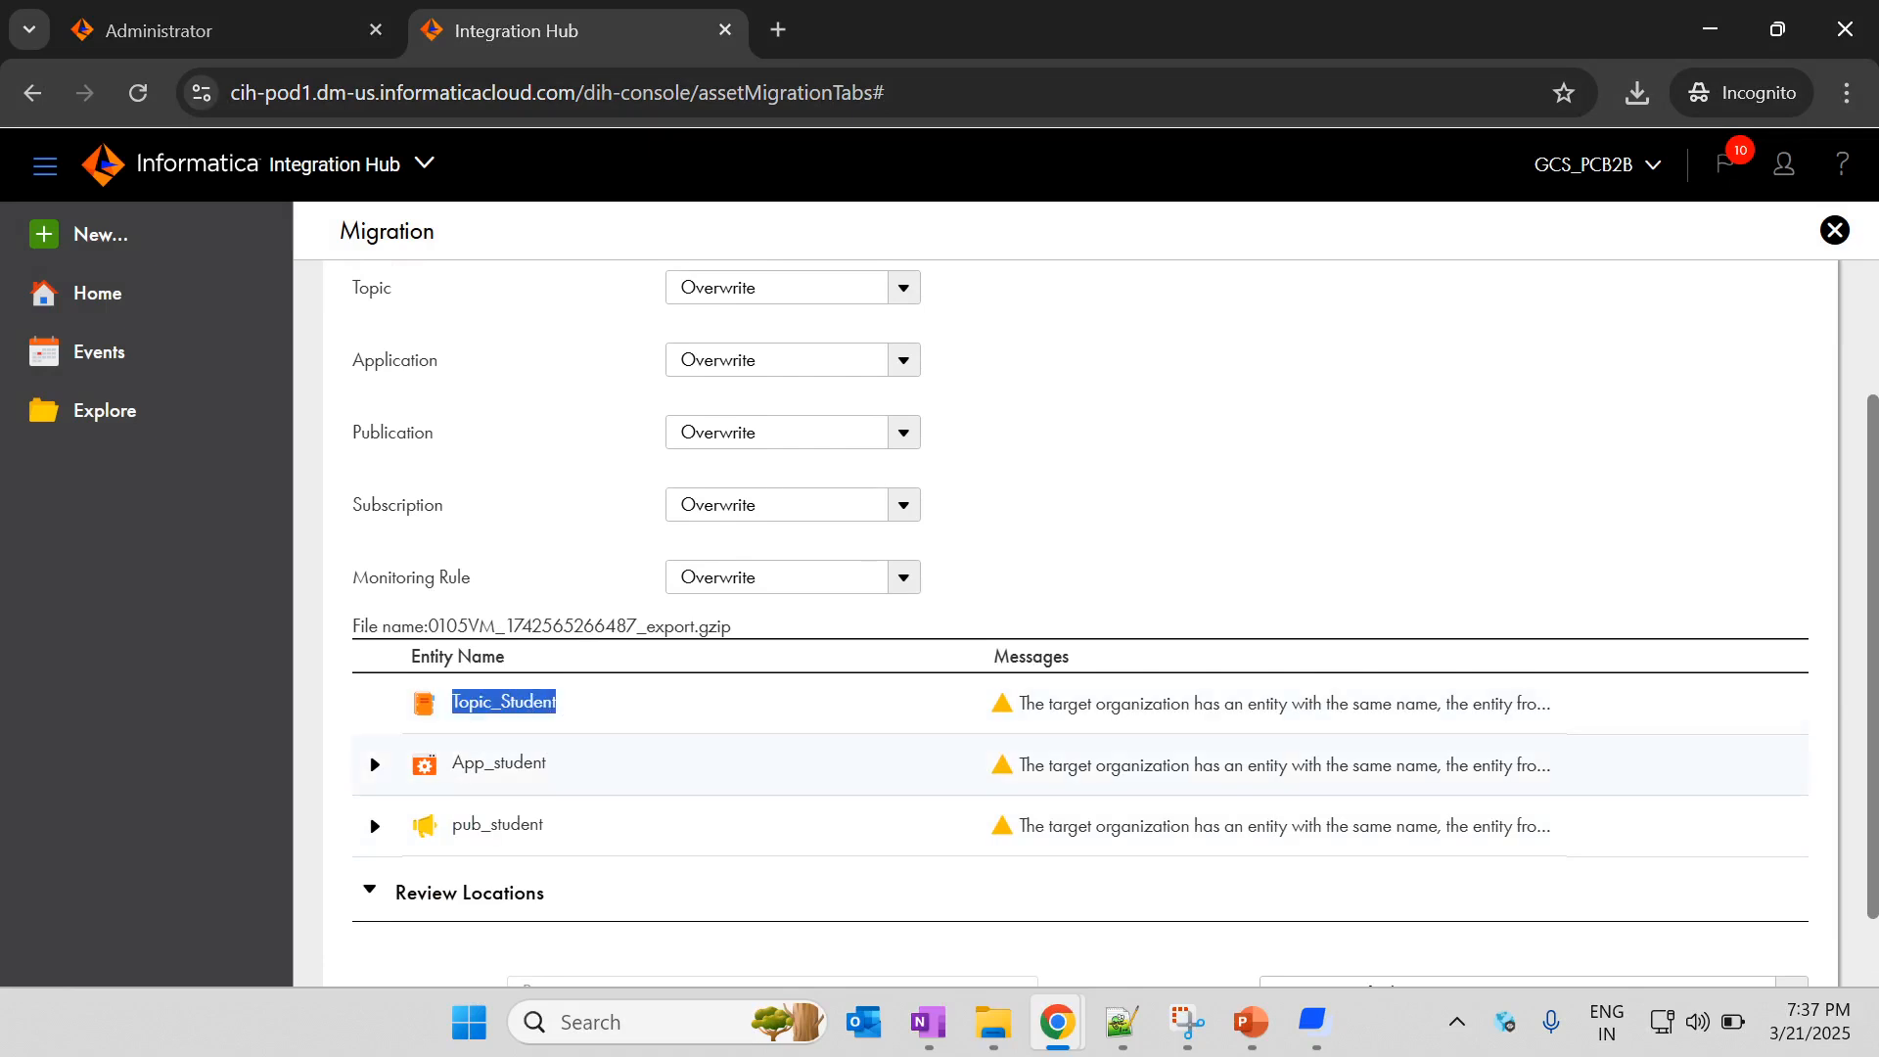
drag(450, 764, 555, 773)
click(553, 773)
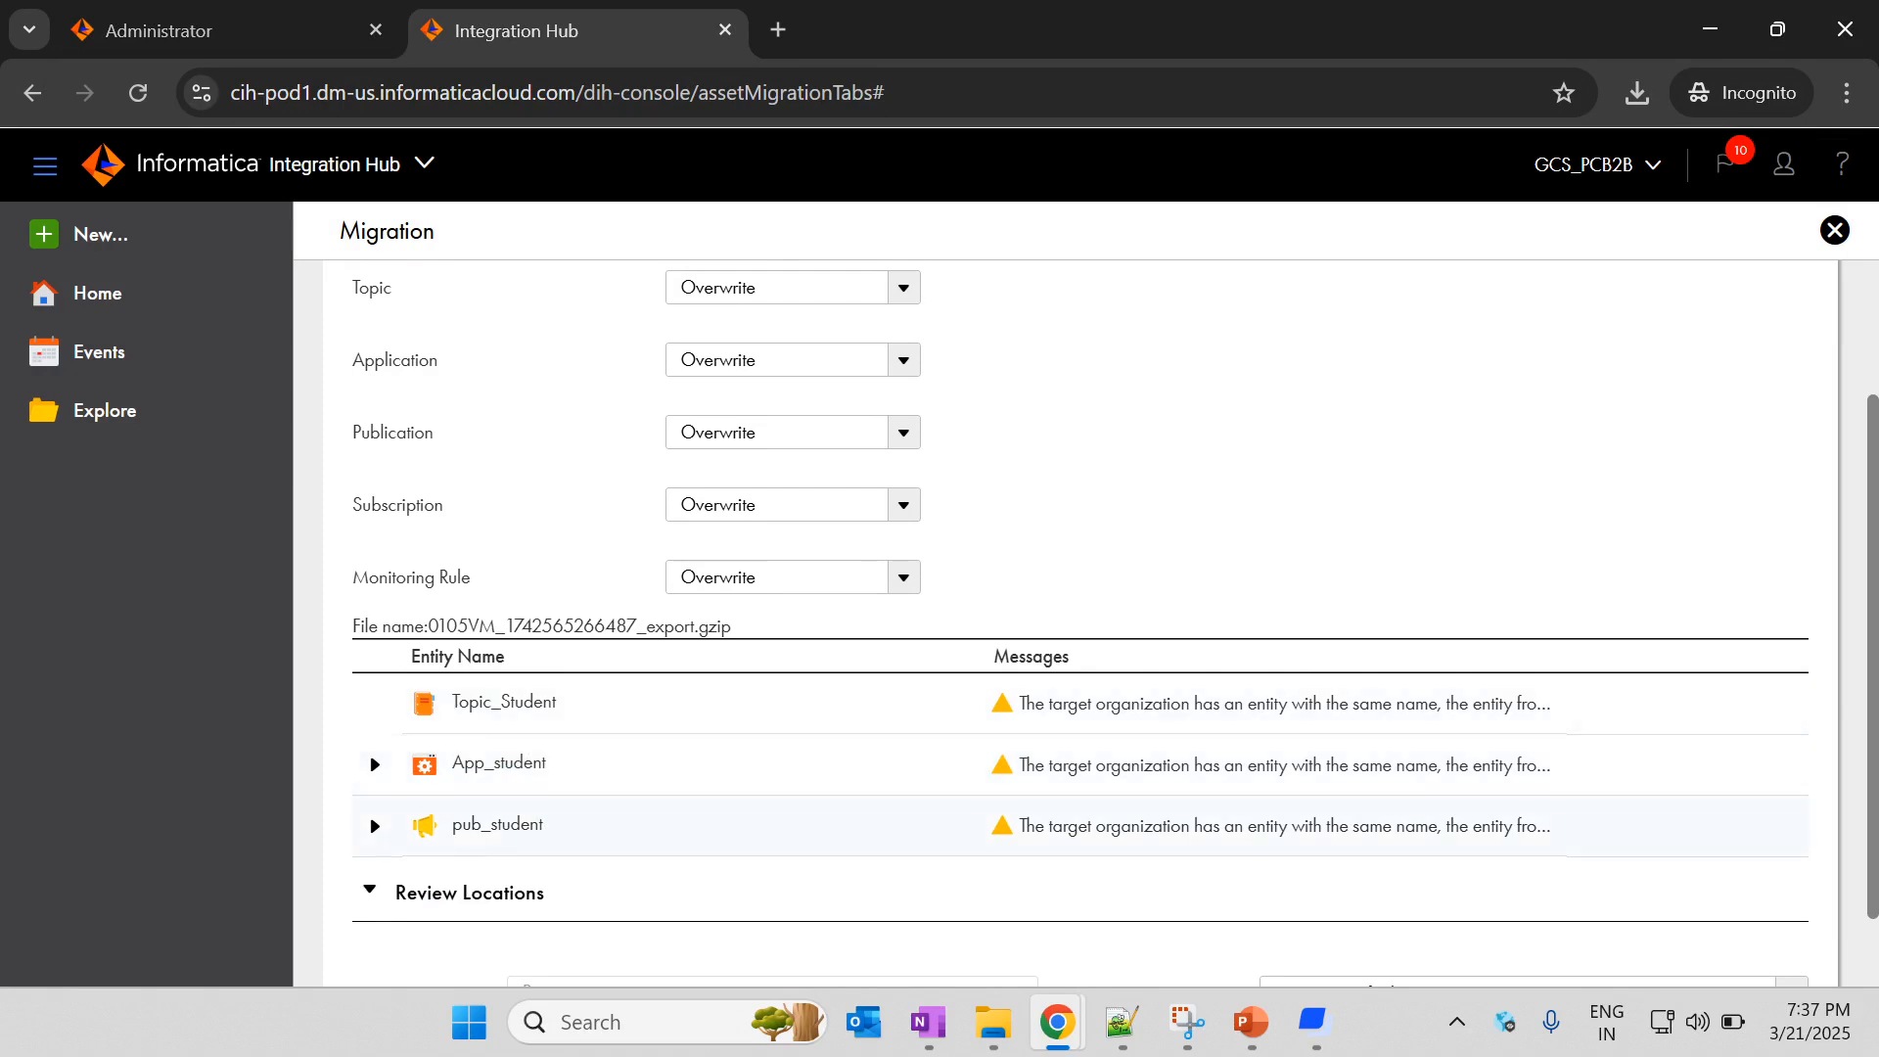
scroll(654, 801, up, 1)
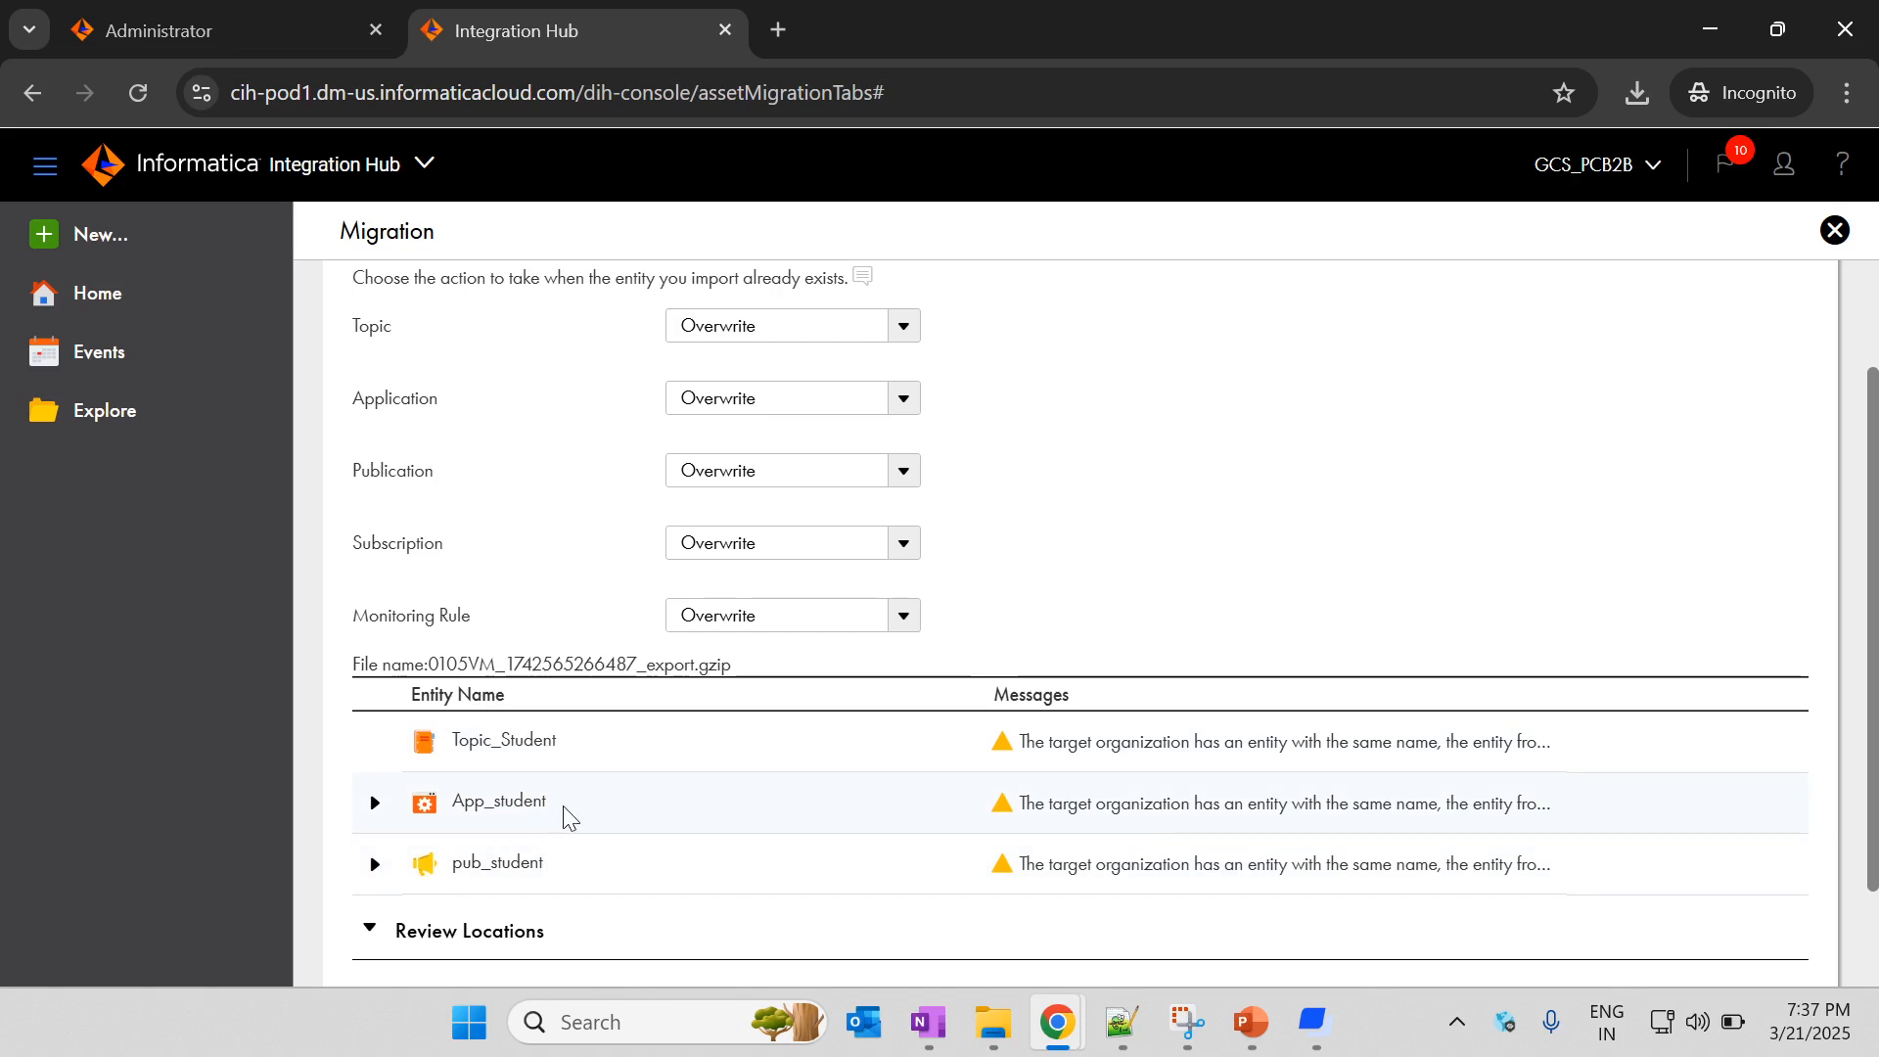
scroll(565, 817, up, 3)
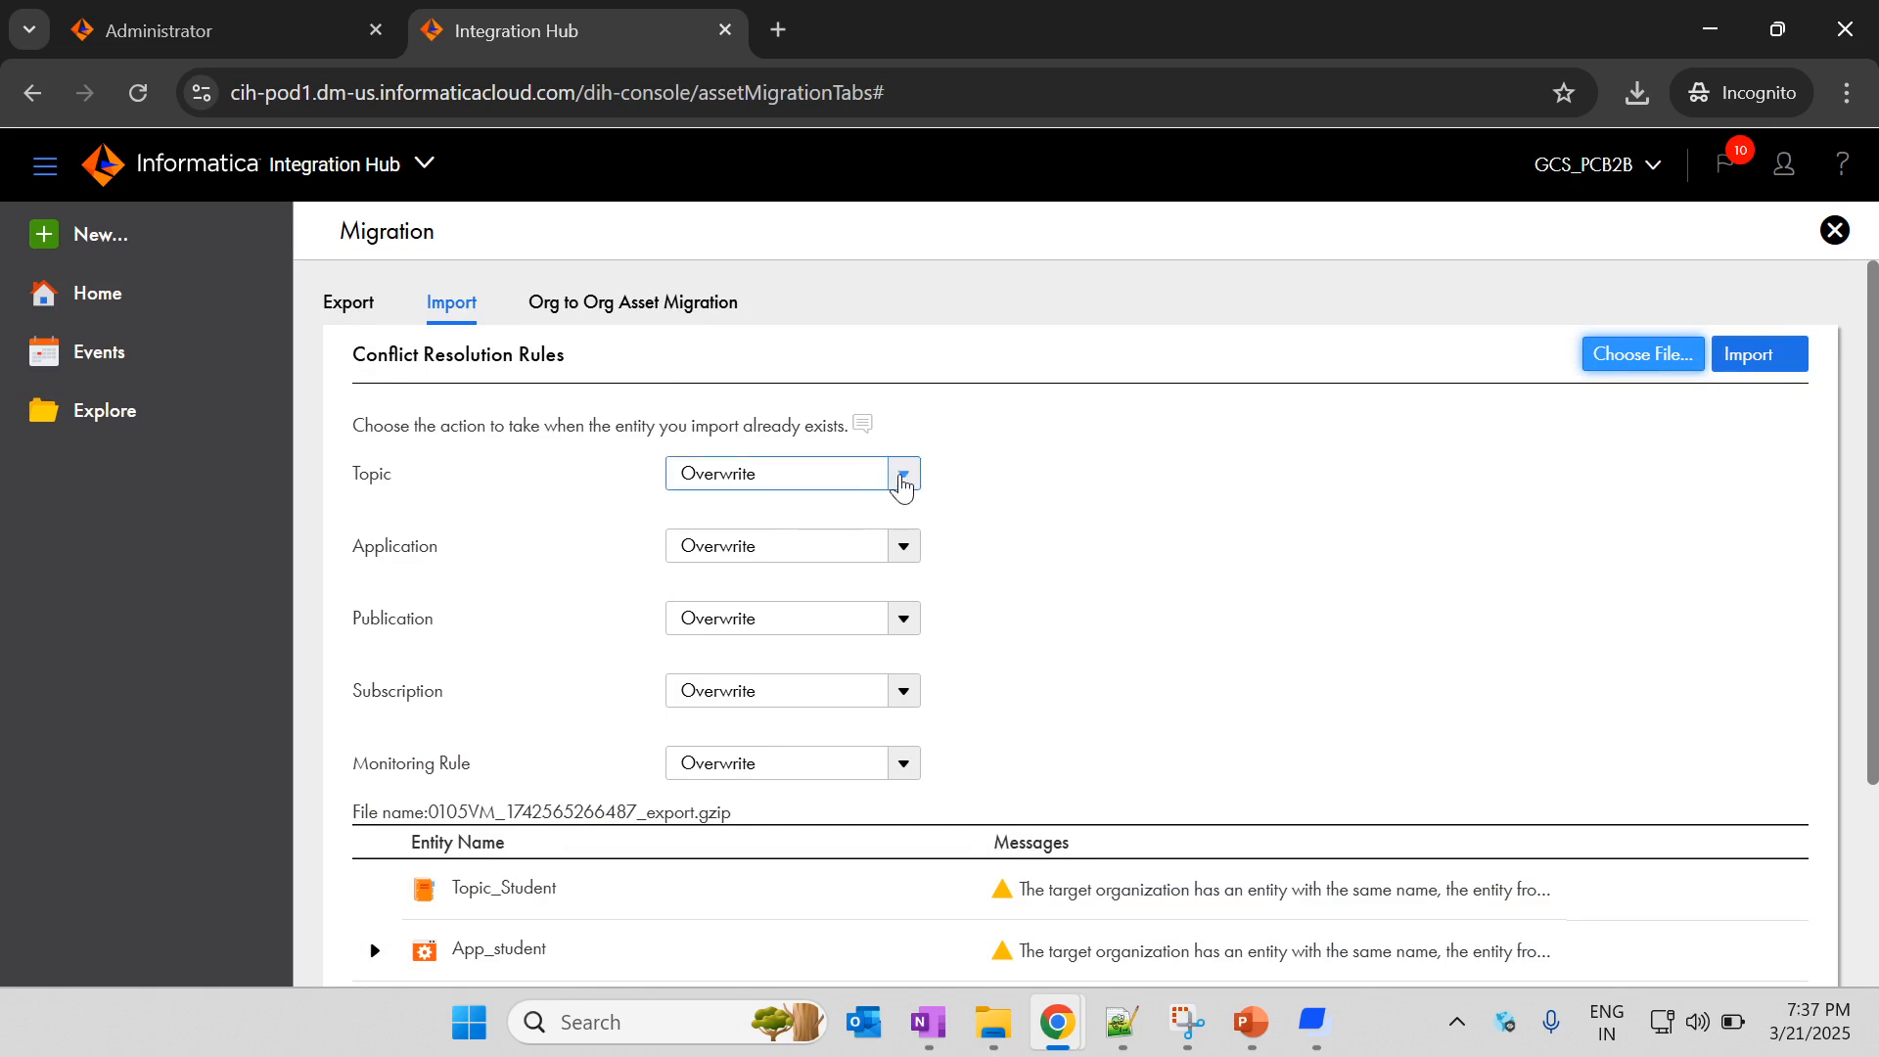
Step: Try Reuse for the Topic conflict rule, then set it to Cancel and review Topic_Student's warning
click(895, 478)
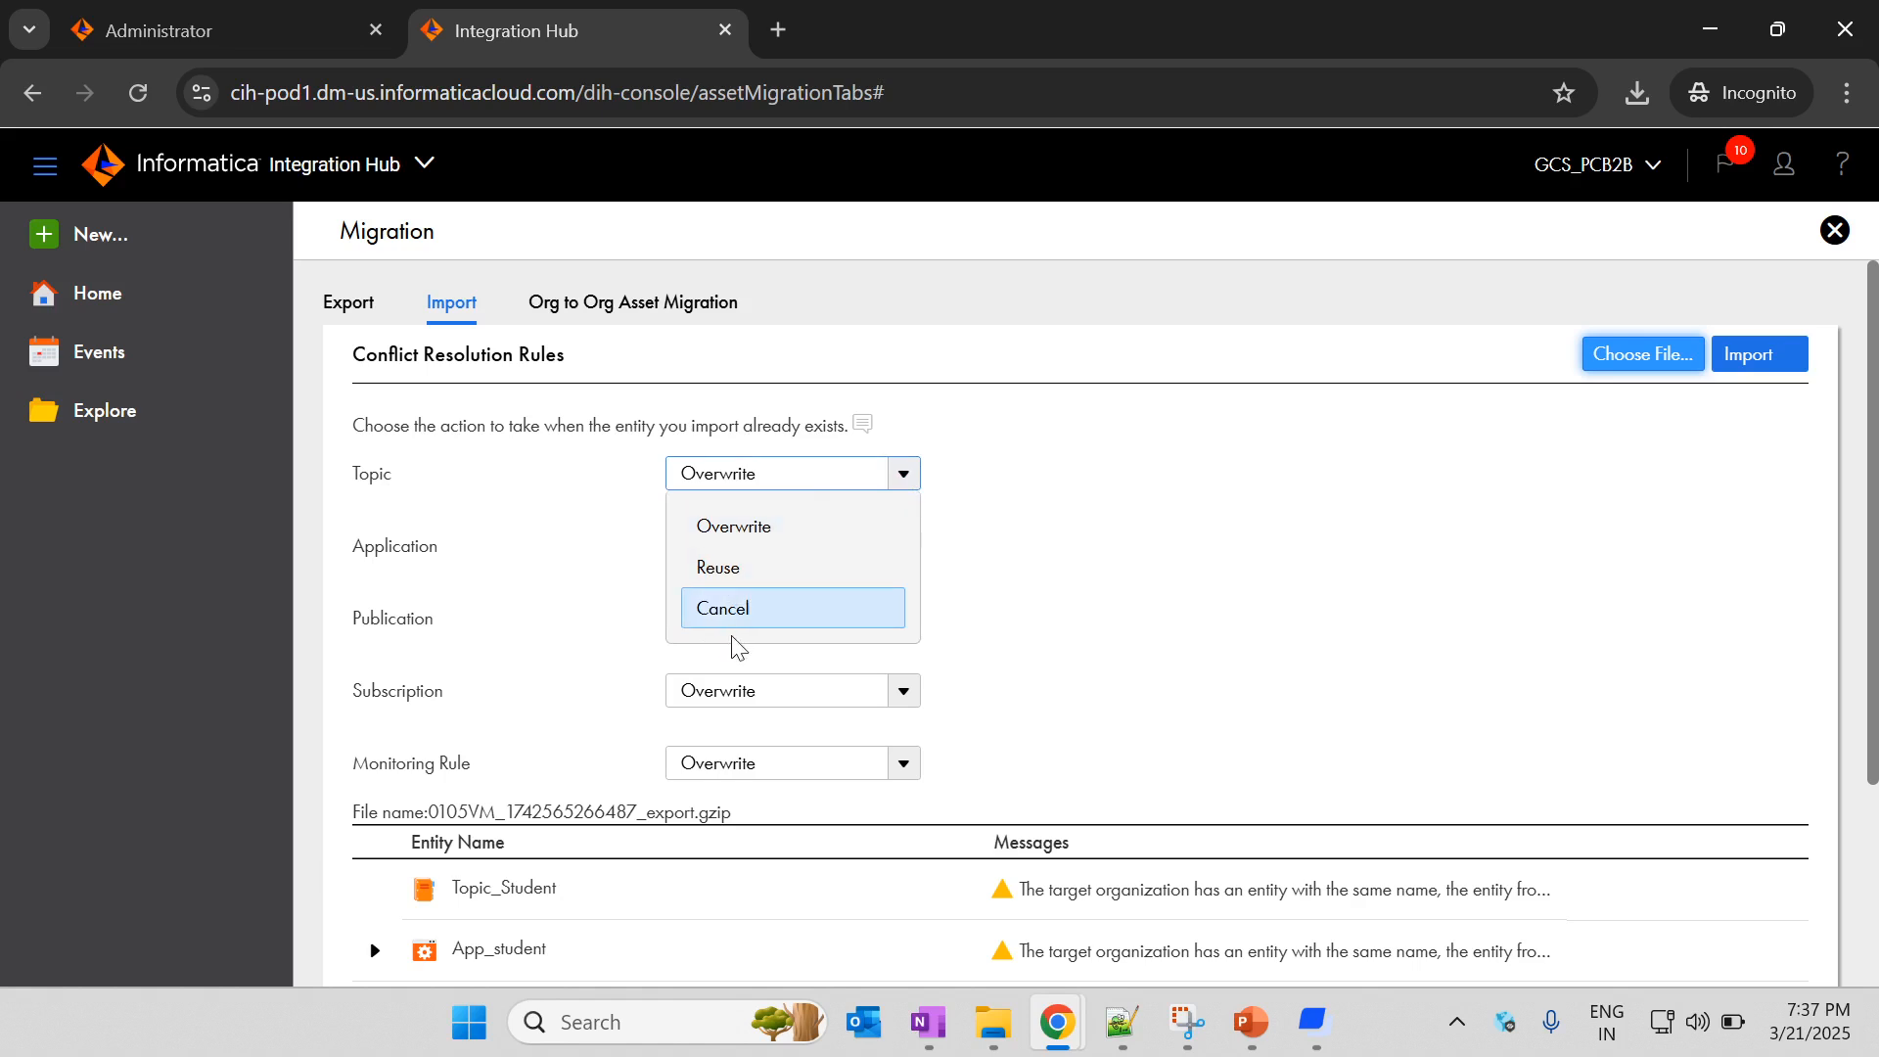
click(1080, 548)
scroll(985, 528, down, 1)
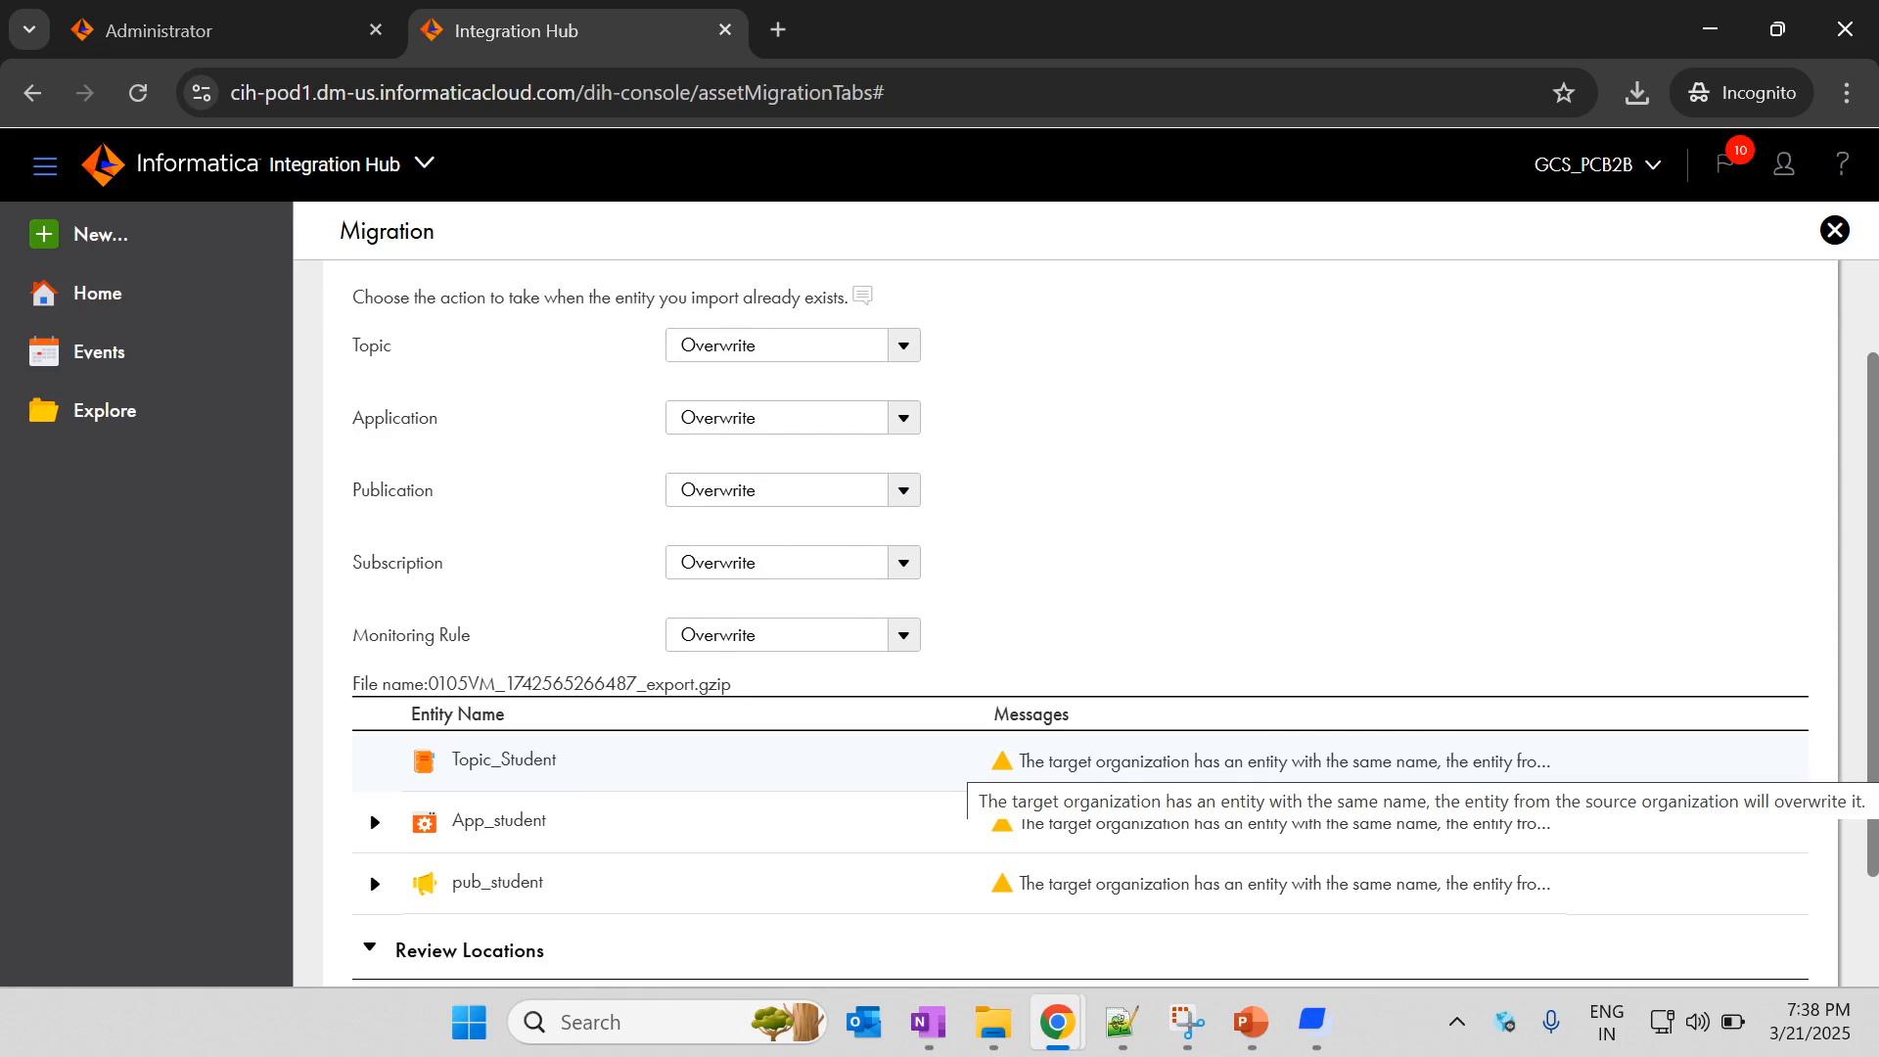
click(901, 346)
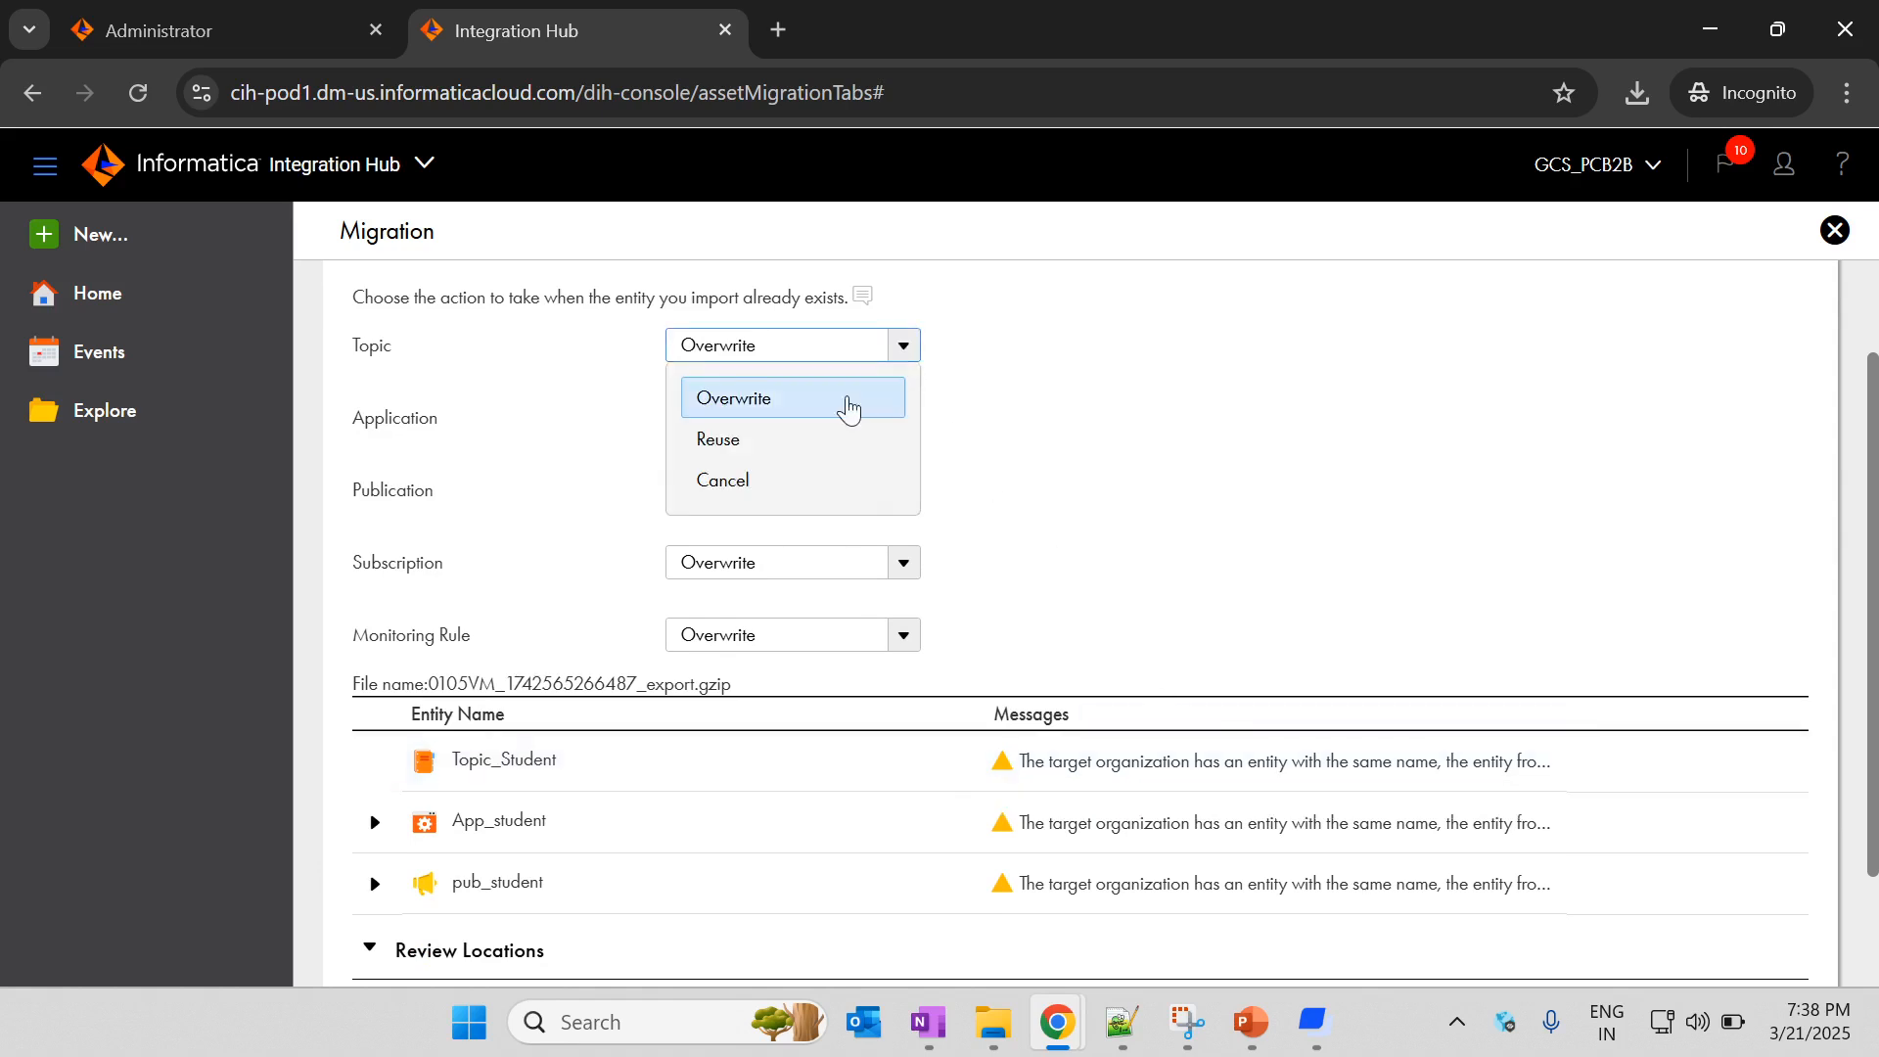
click(809, 445)
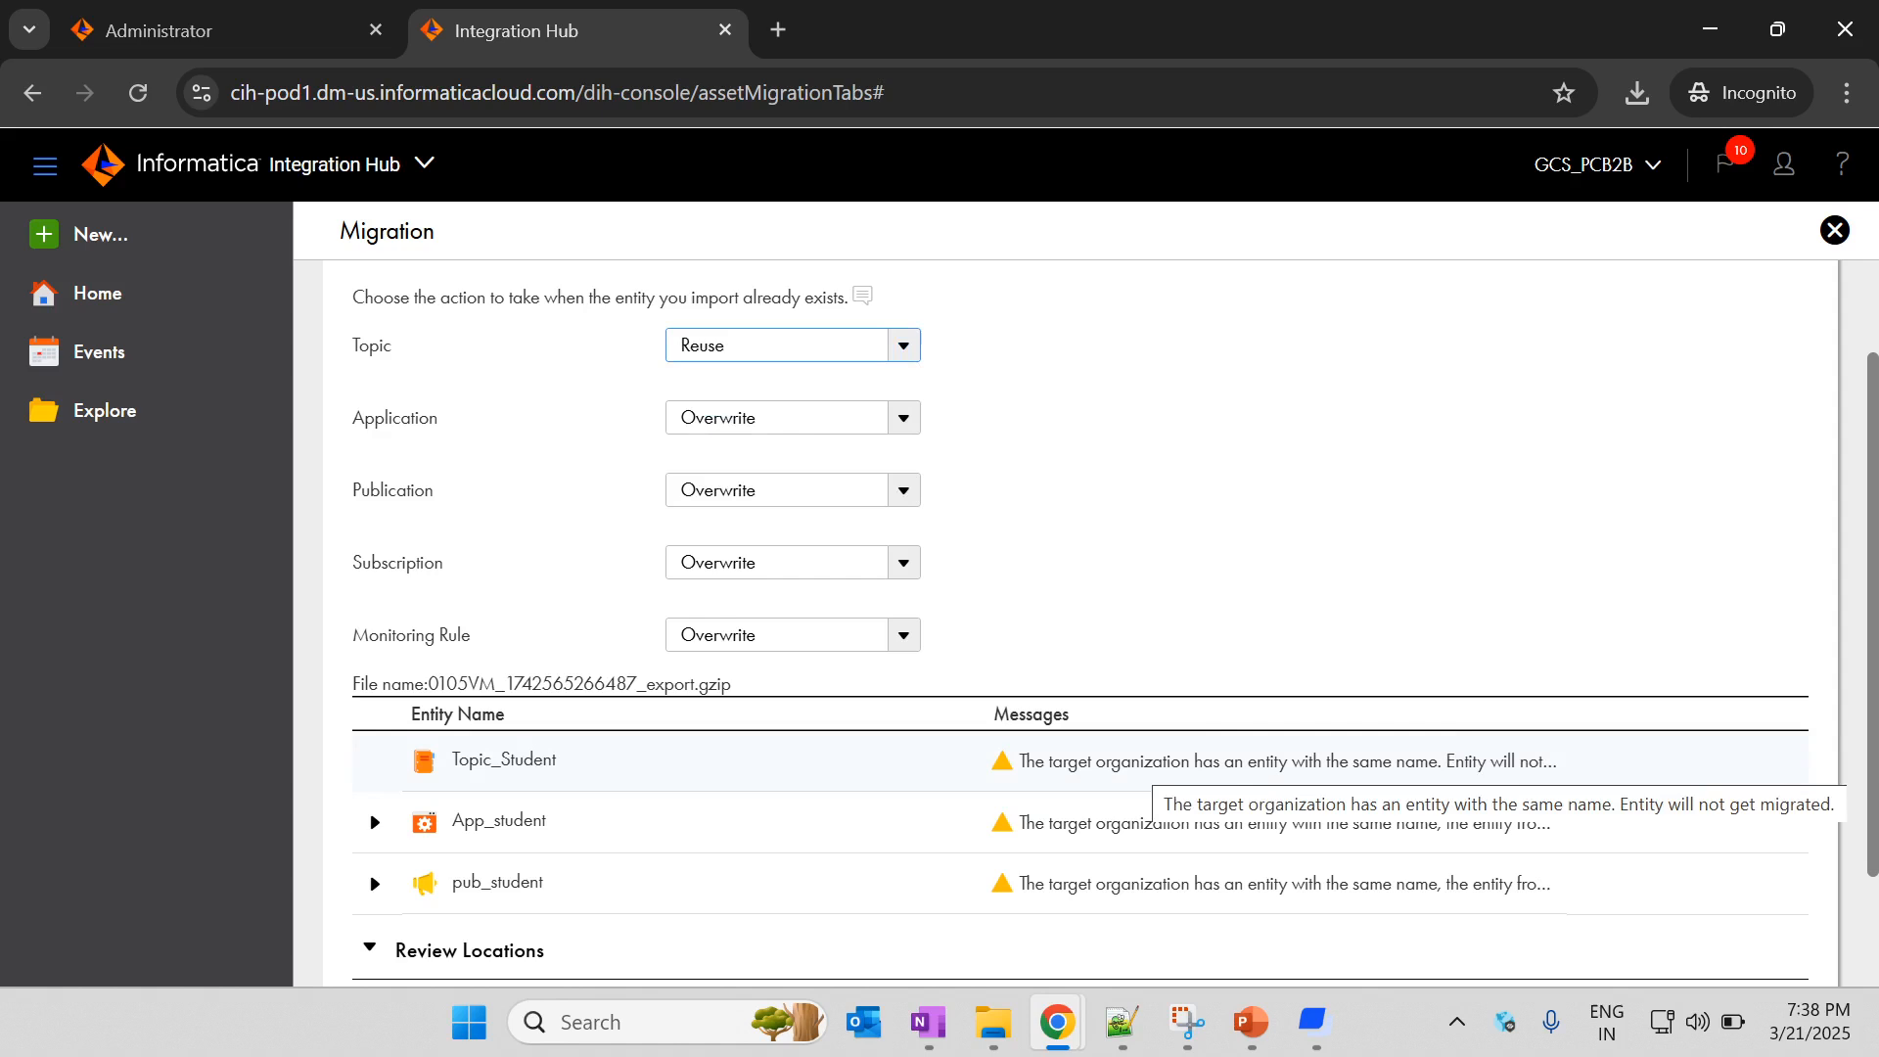
click(906, 347)
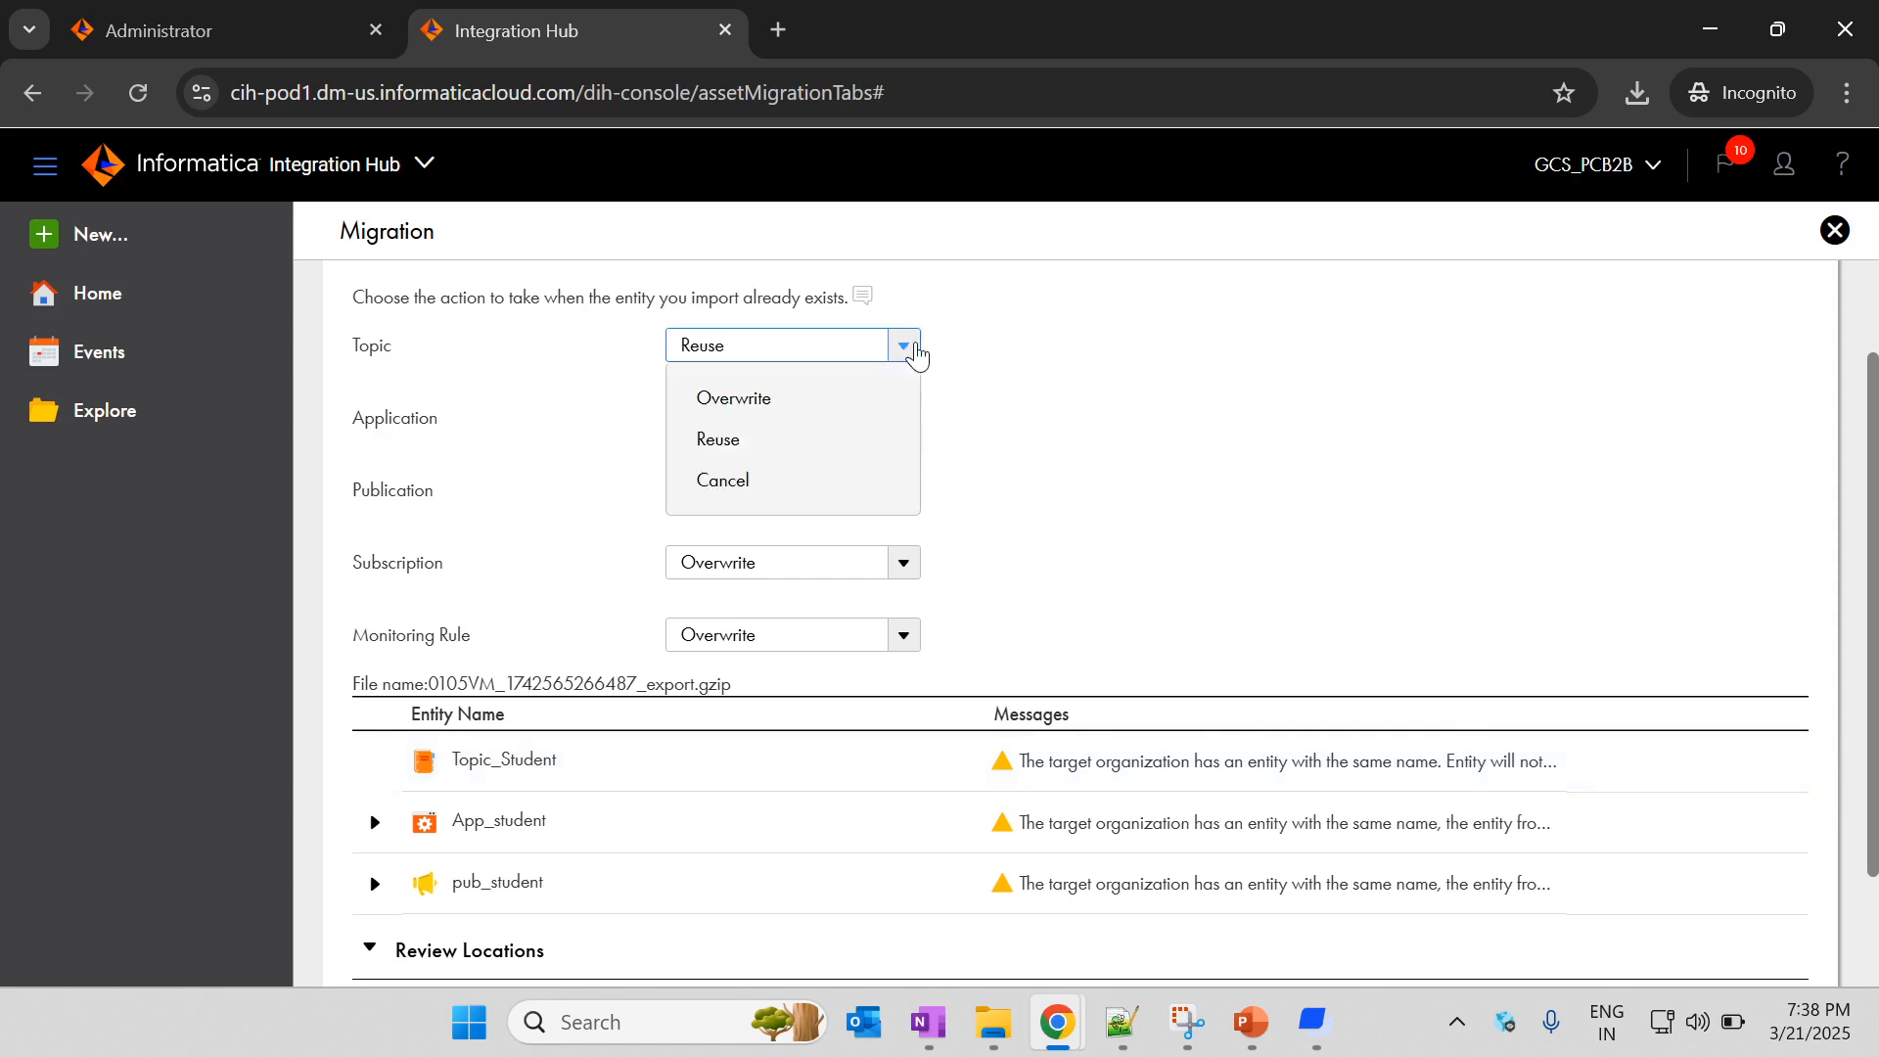
click(804, 484)
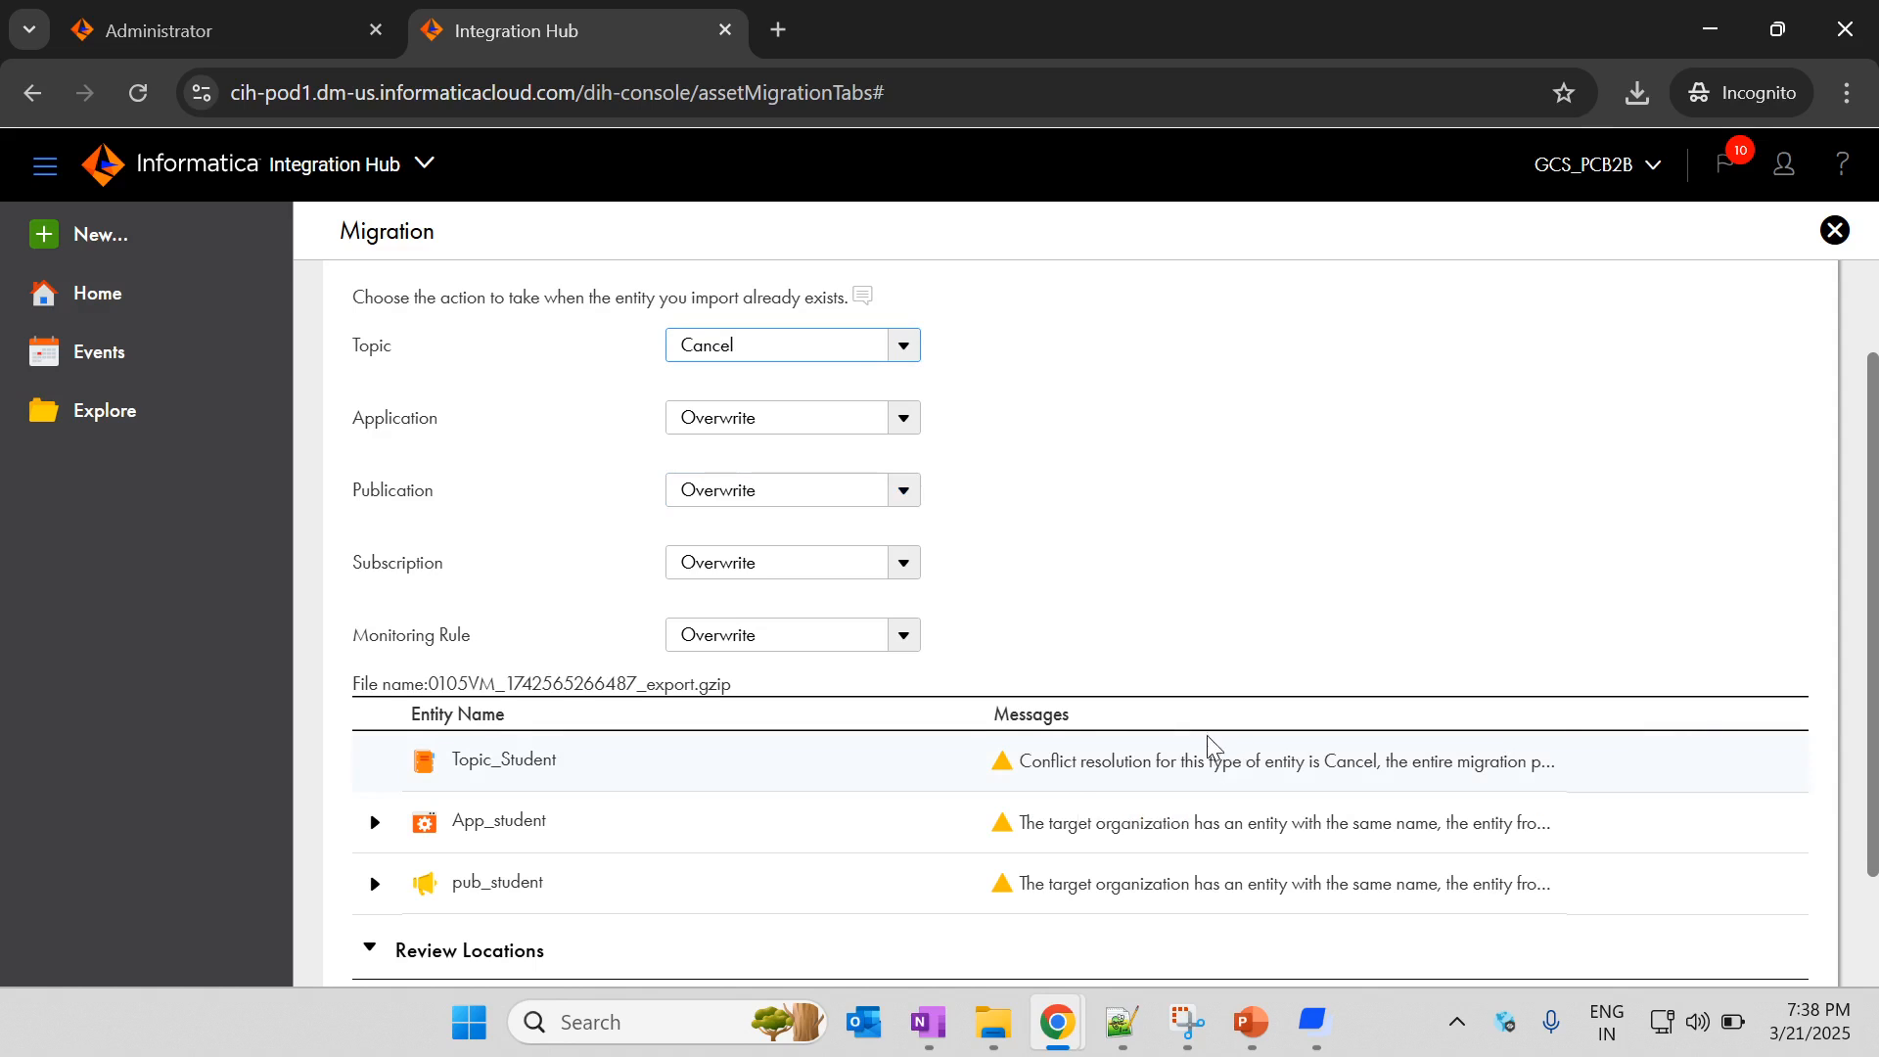
scroll(1235, 401, up, 1)
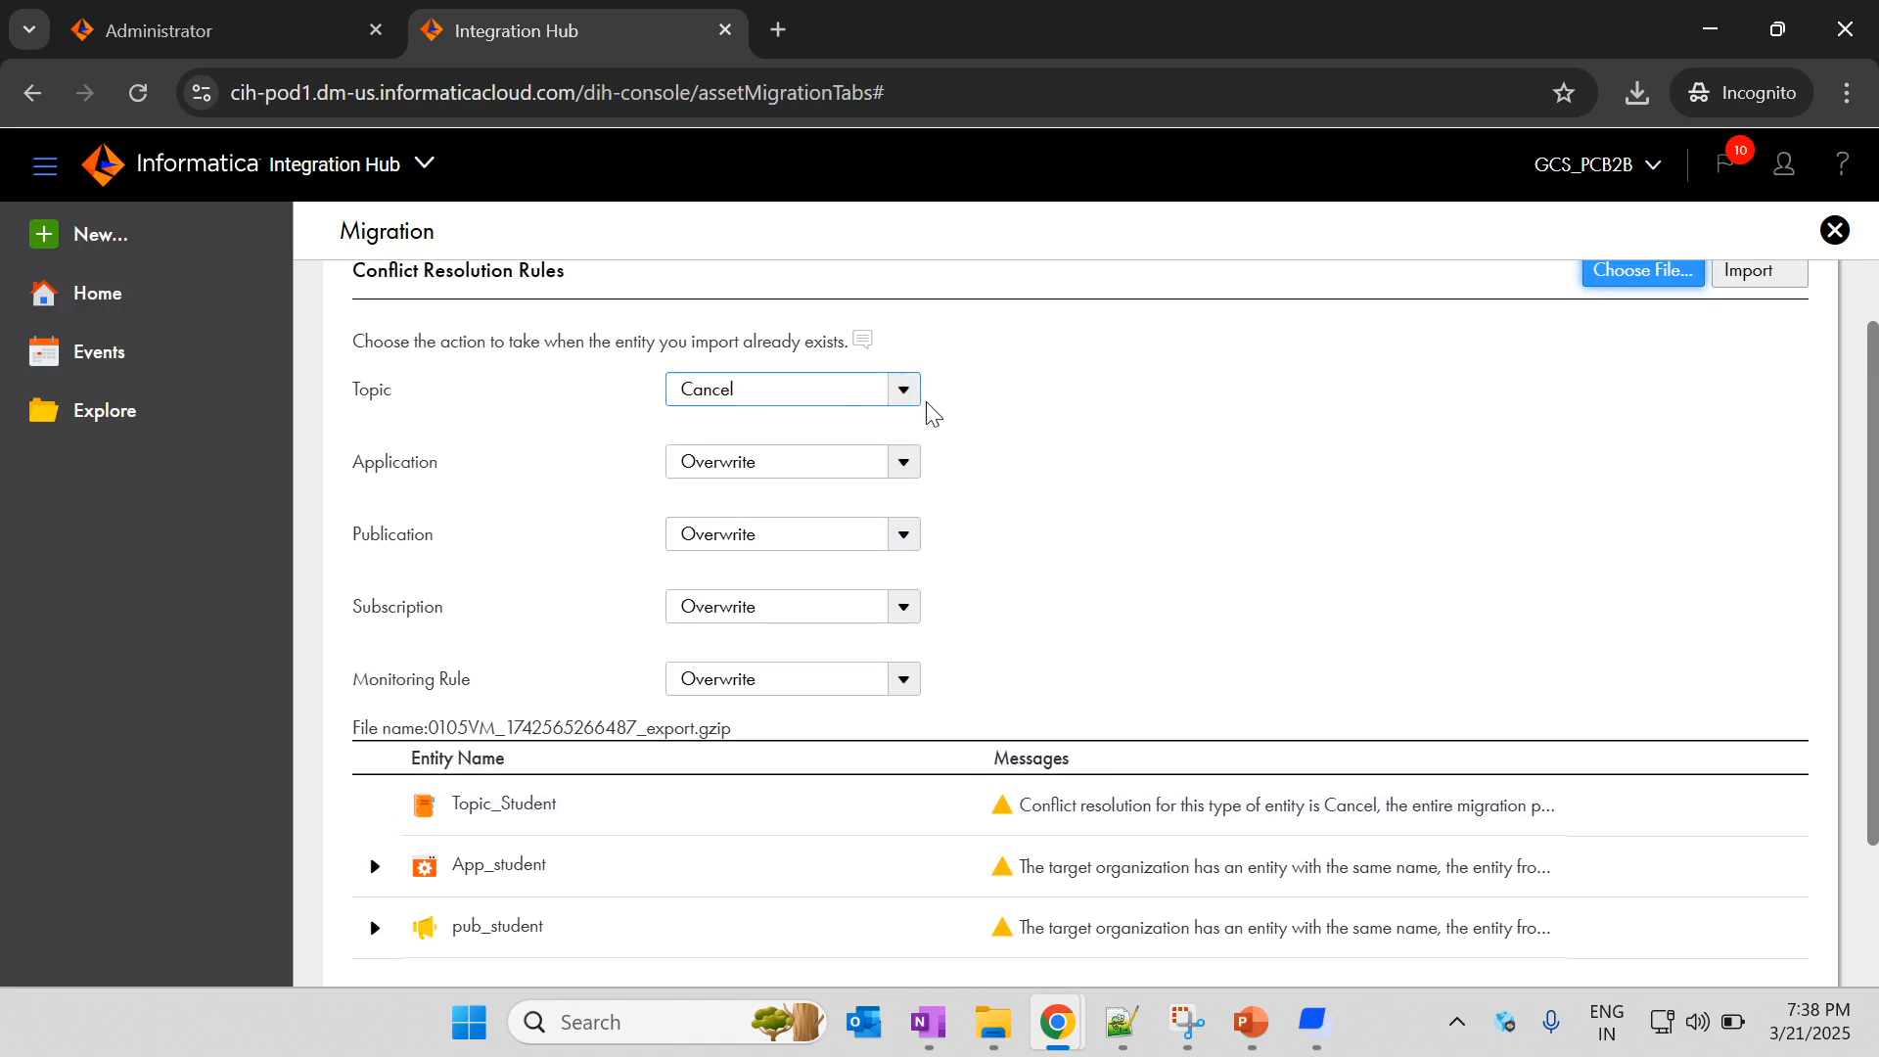
scroll(1008, 654, up, 2)
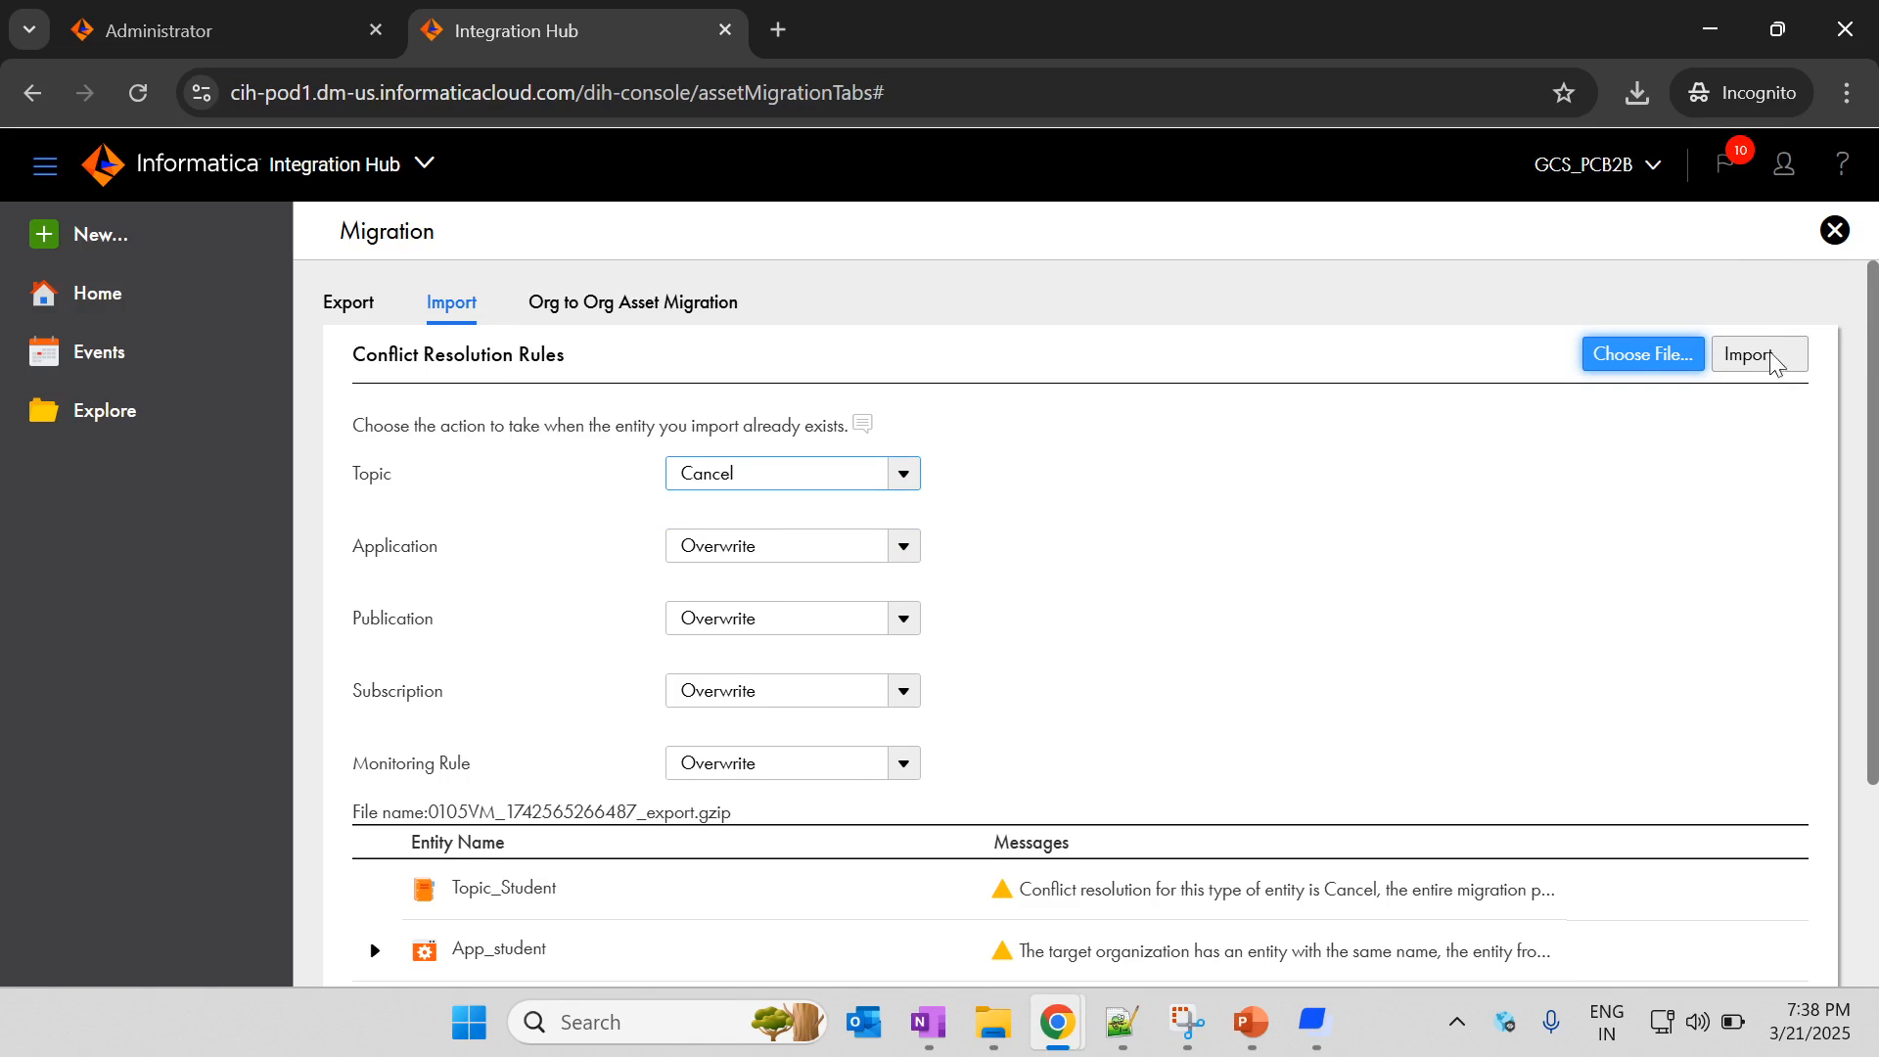
Step: Scroll back up to the conflict rules and expand the Topic dropdown
scroll(1302, 529, down, 1)
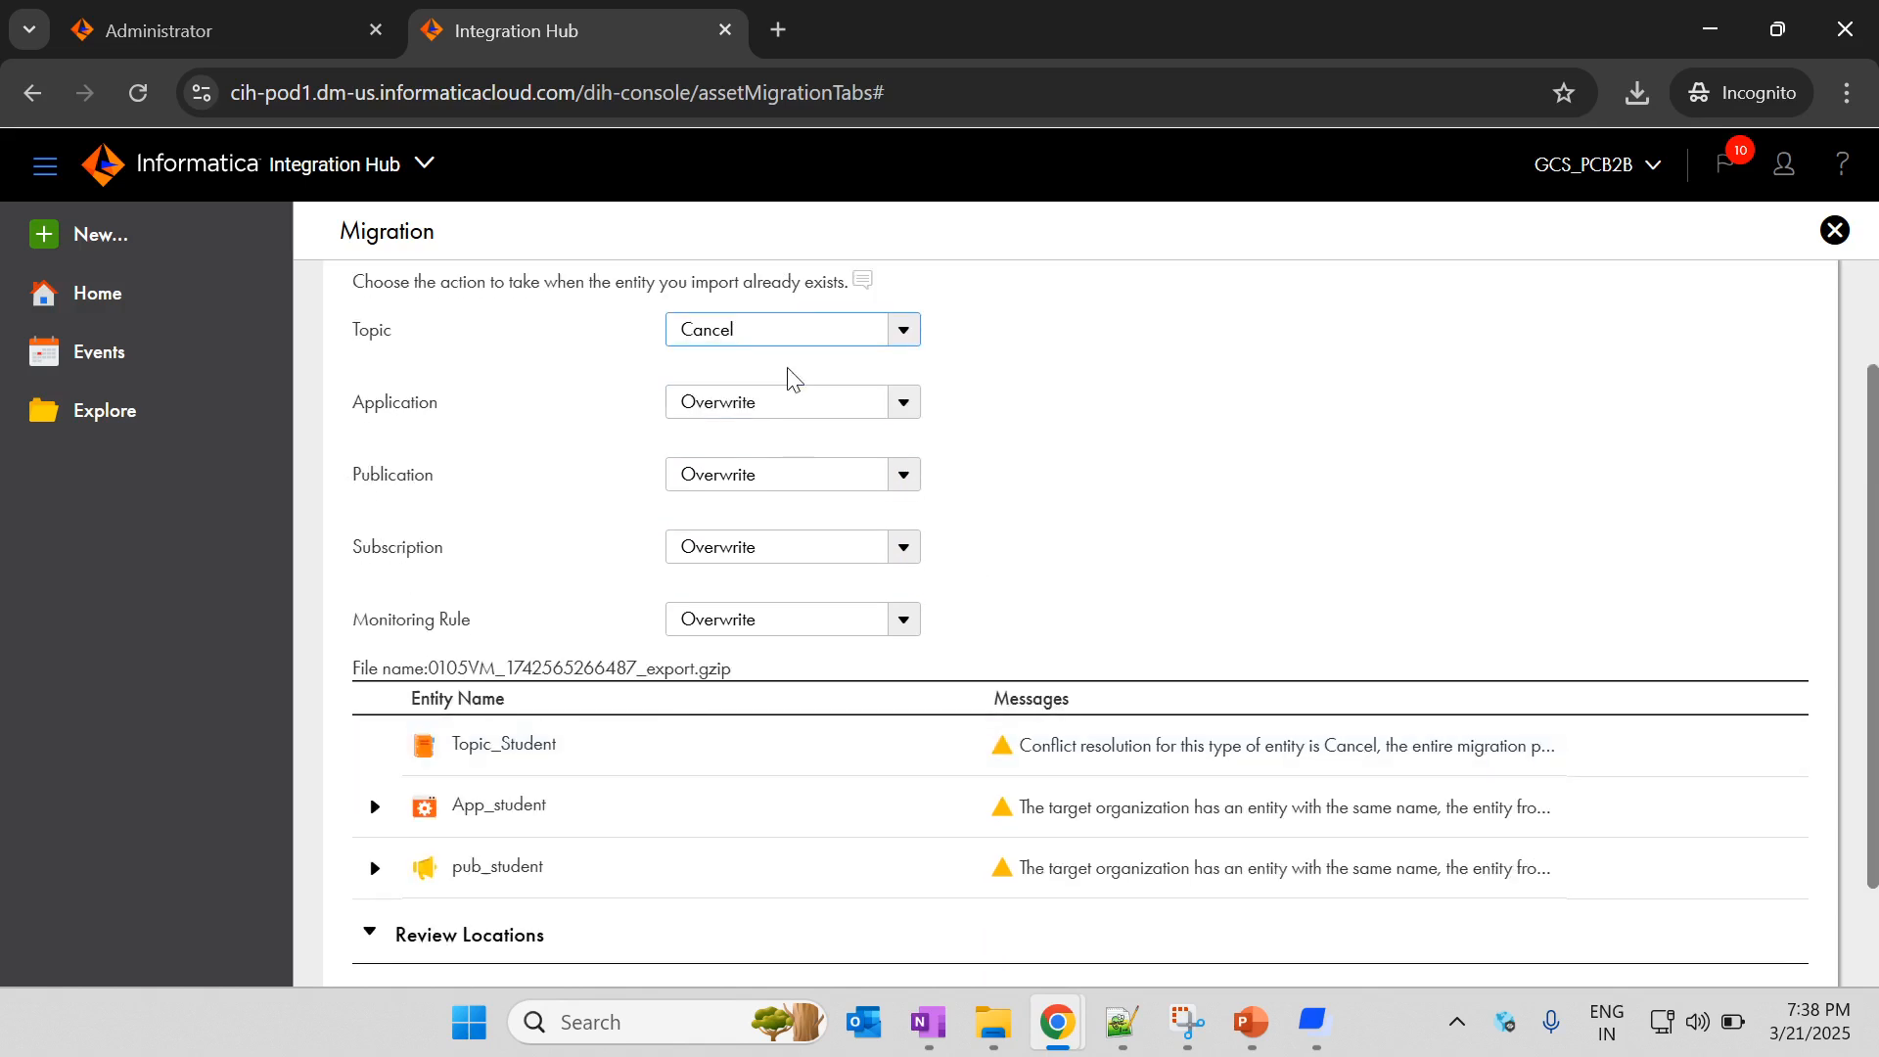
scroll(646, 349, up, 1)
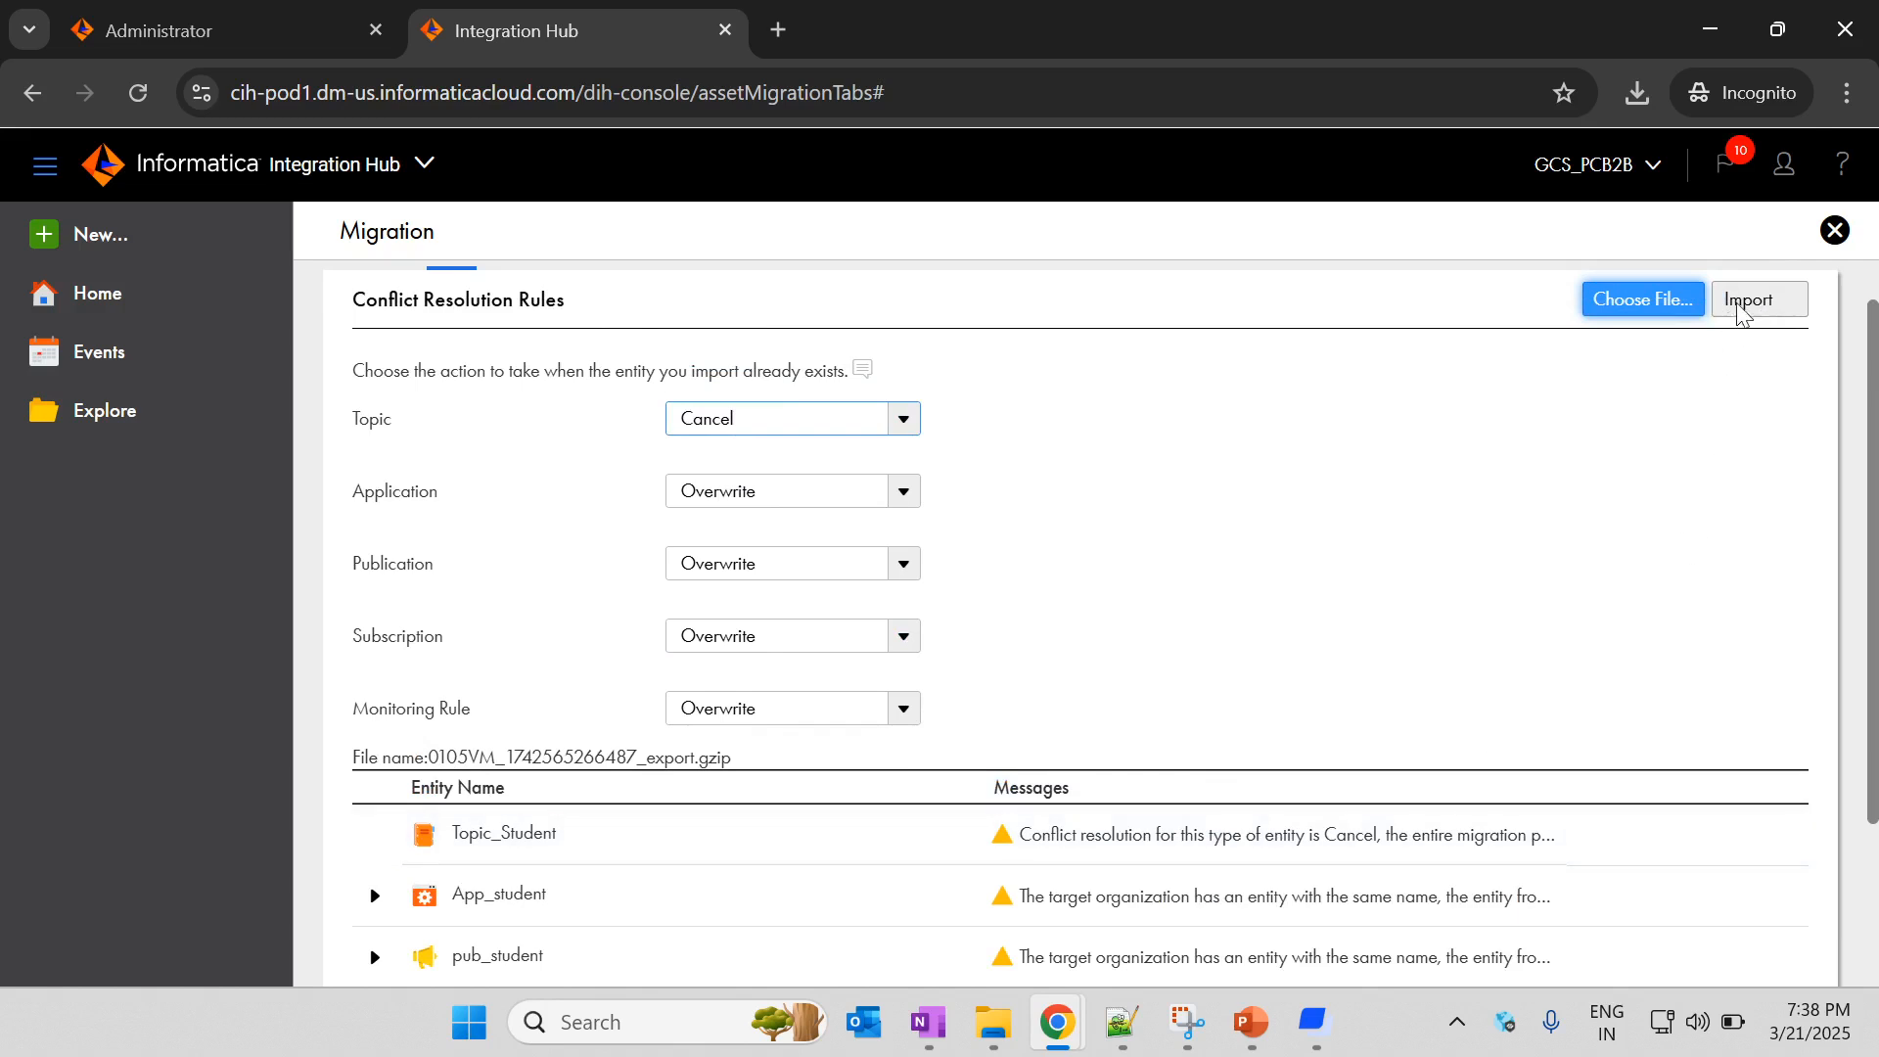
scroll(1686, 378, up, 1)
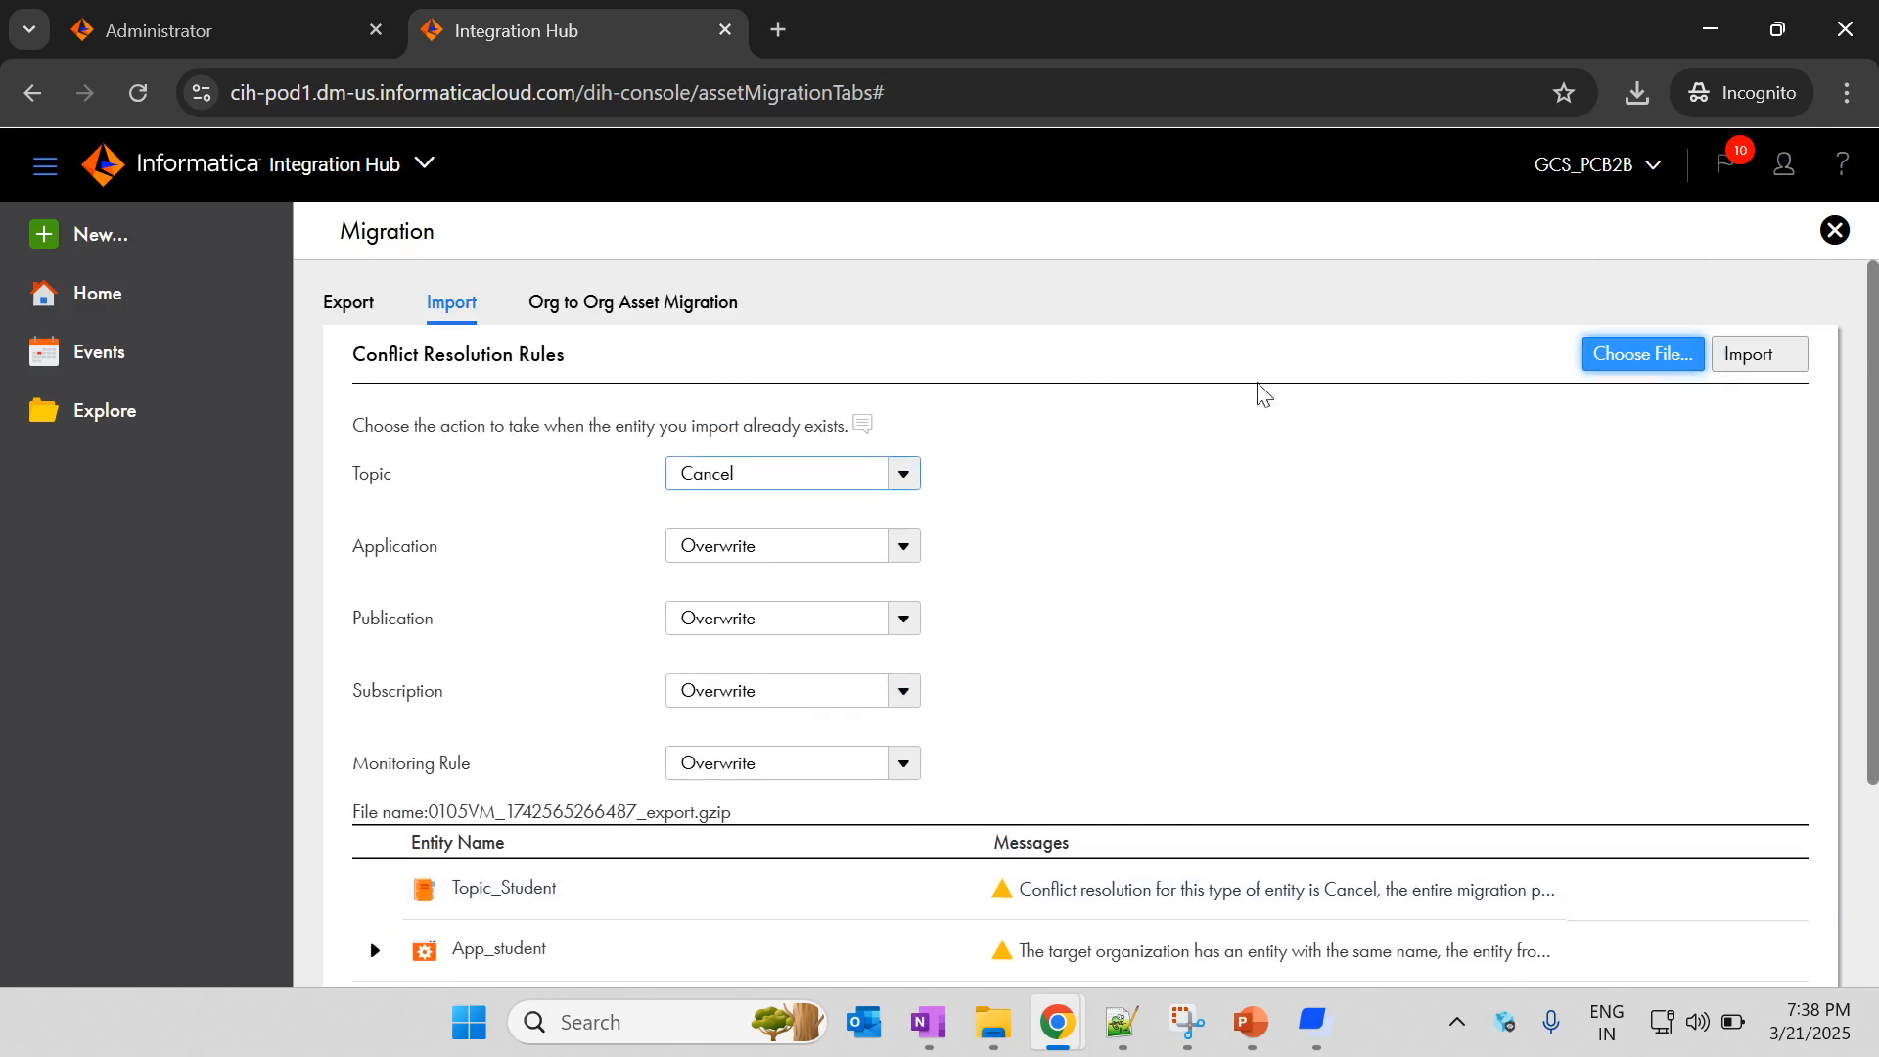
click(904, 477)
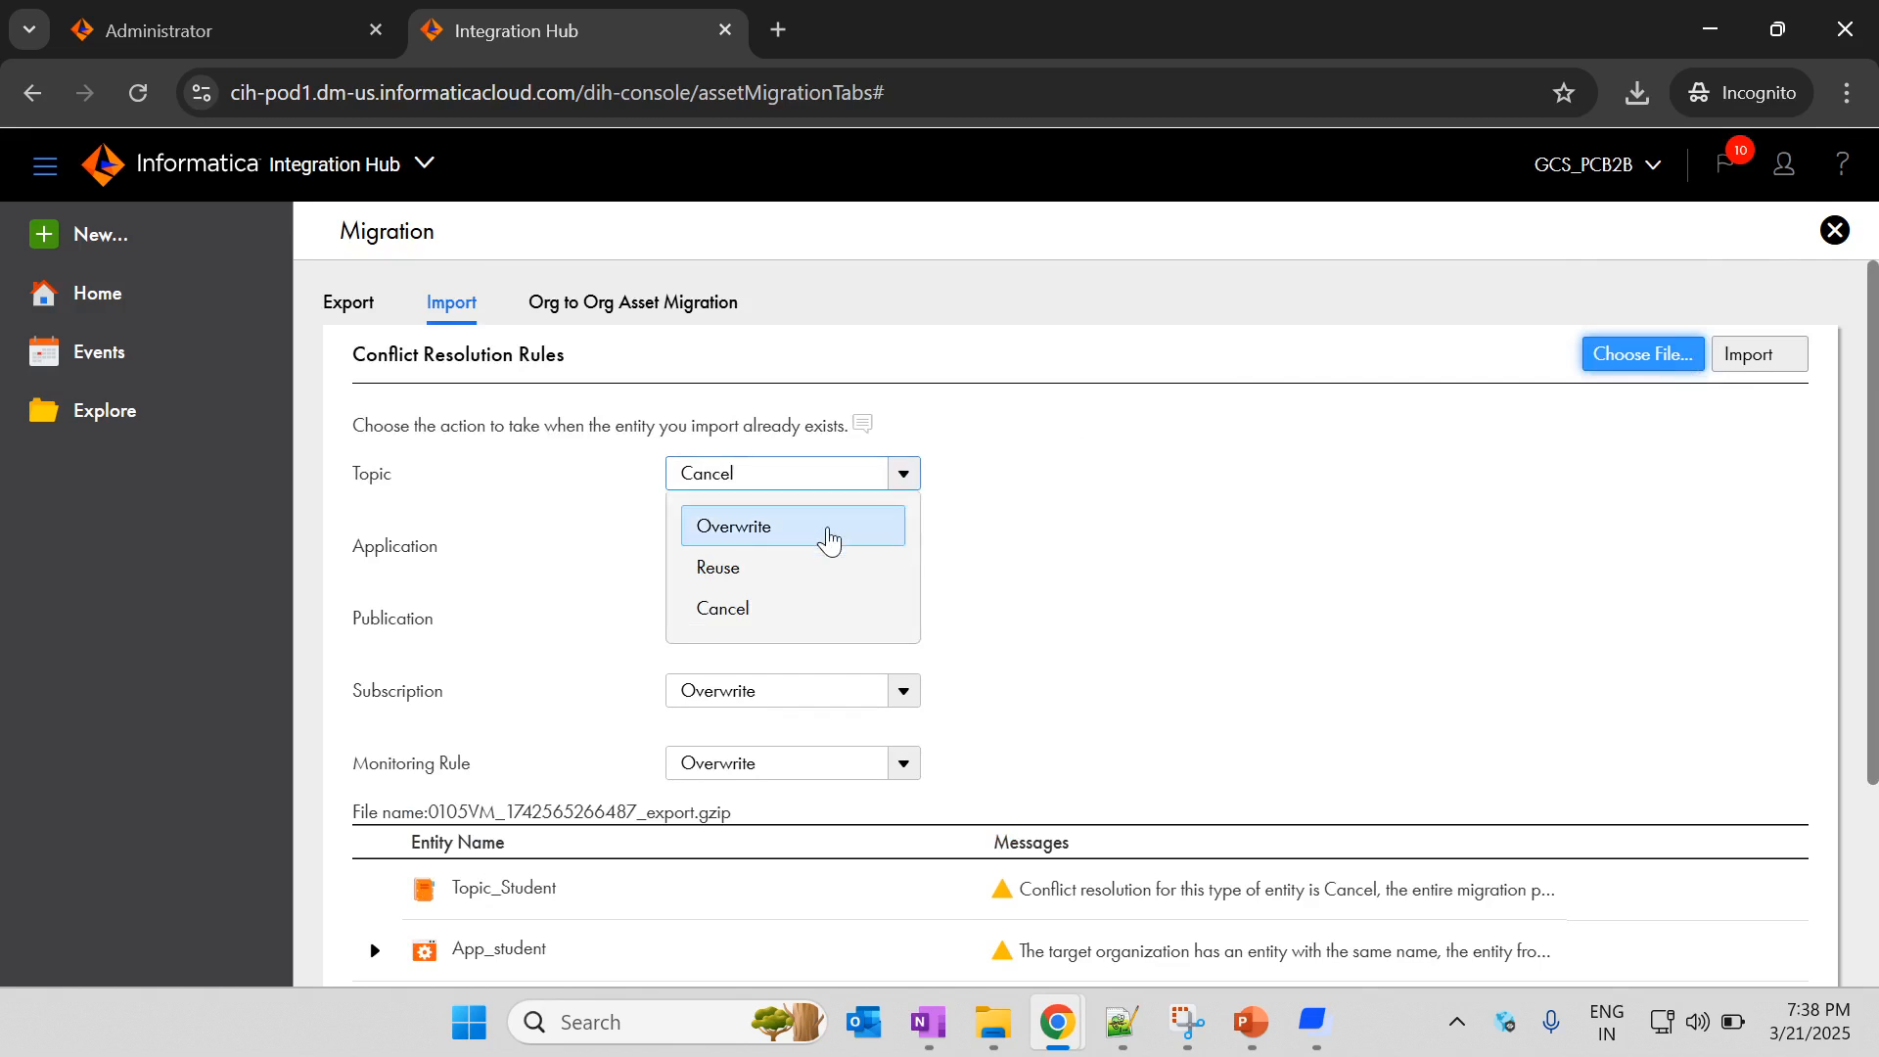
Step: Set Topic back to Overwrite and check Review Locations maps the source project to Default
click(830, 530)
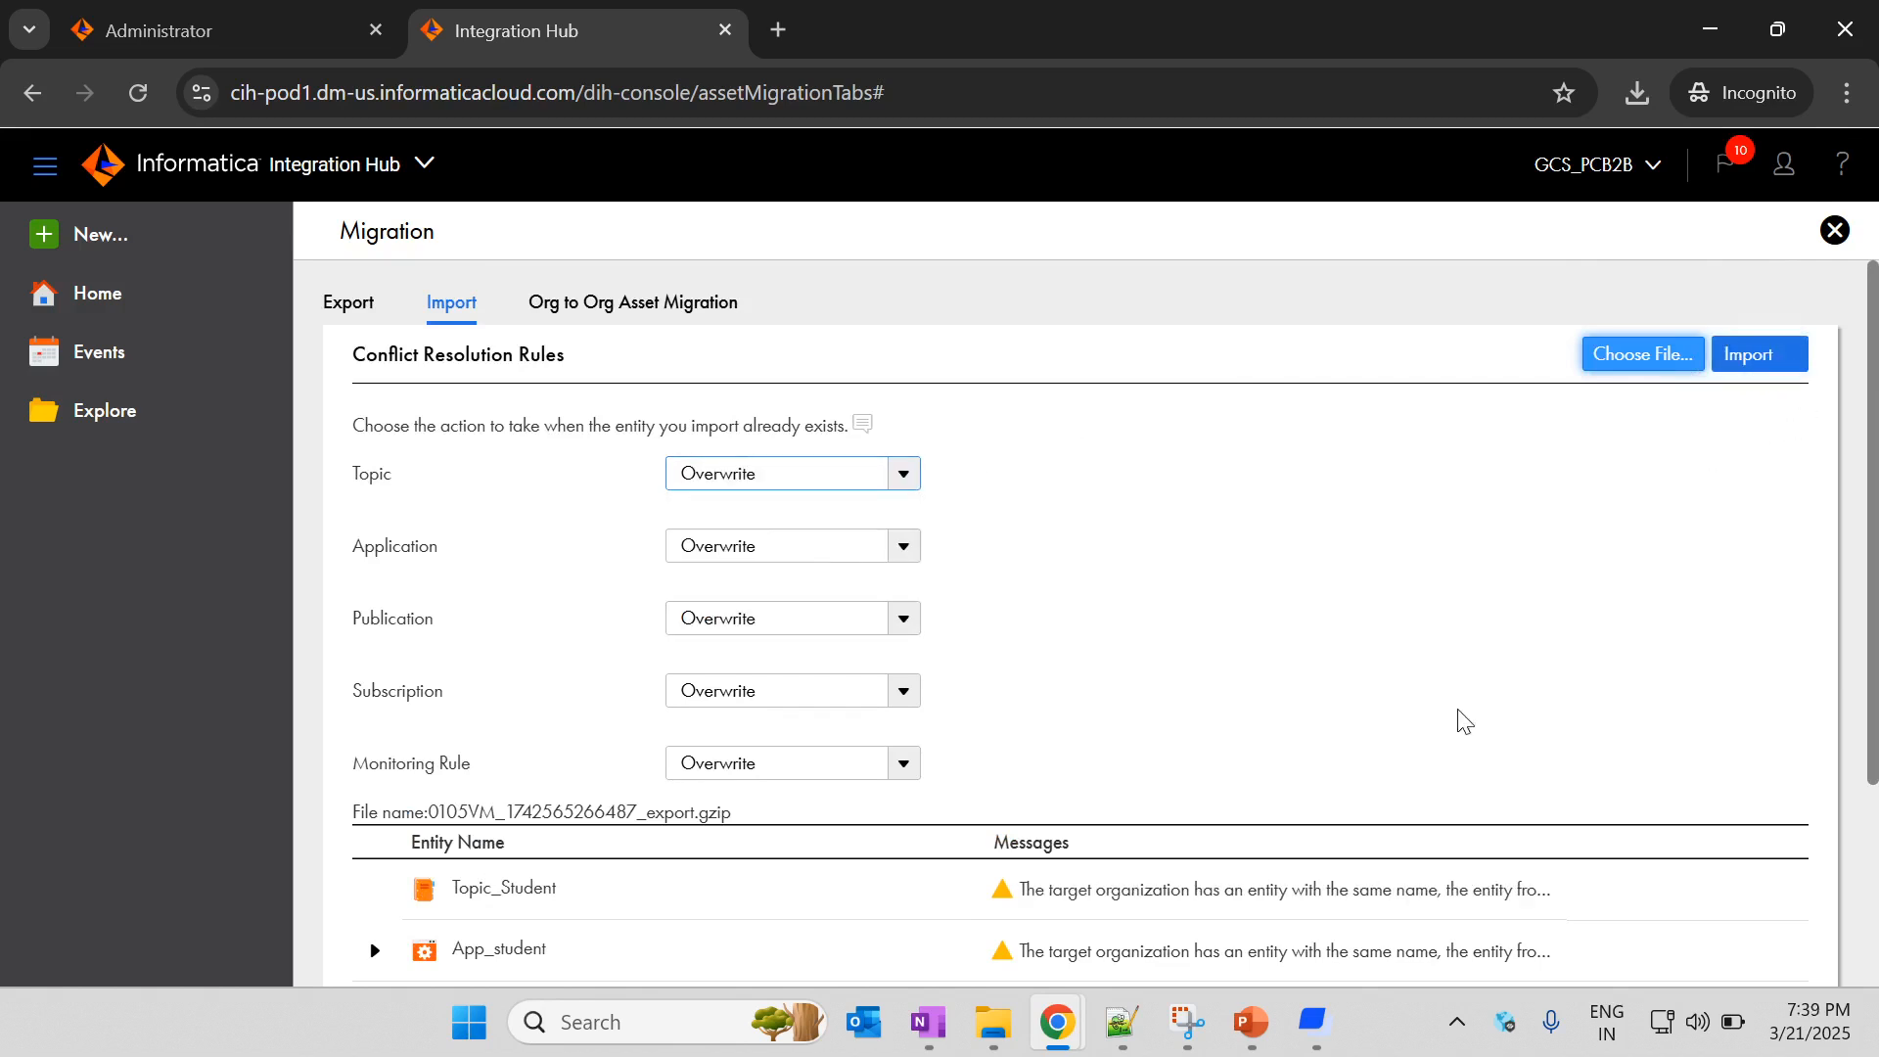
scroll(1467, 722, down, 3)
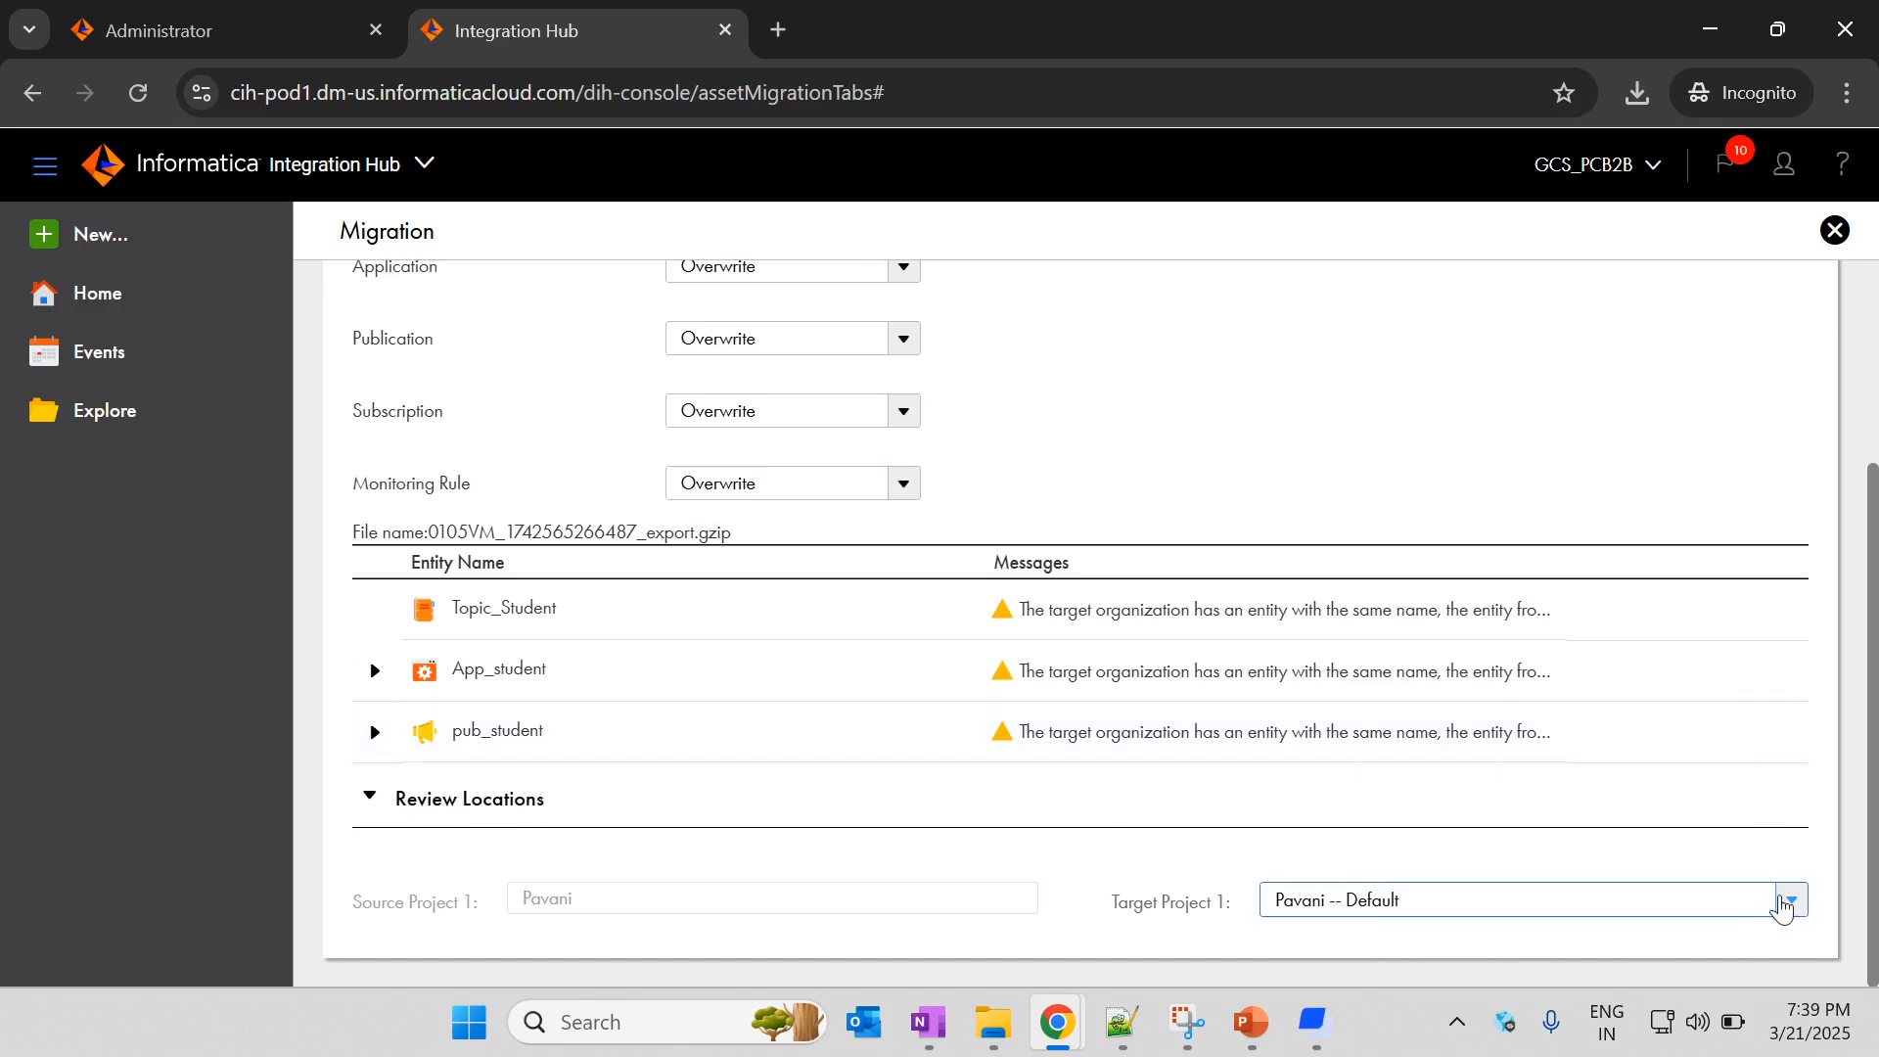
scroll(1690, 547, up, 3)
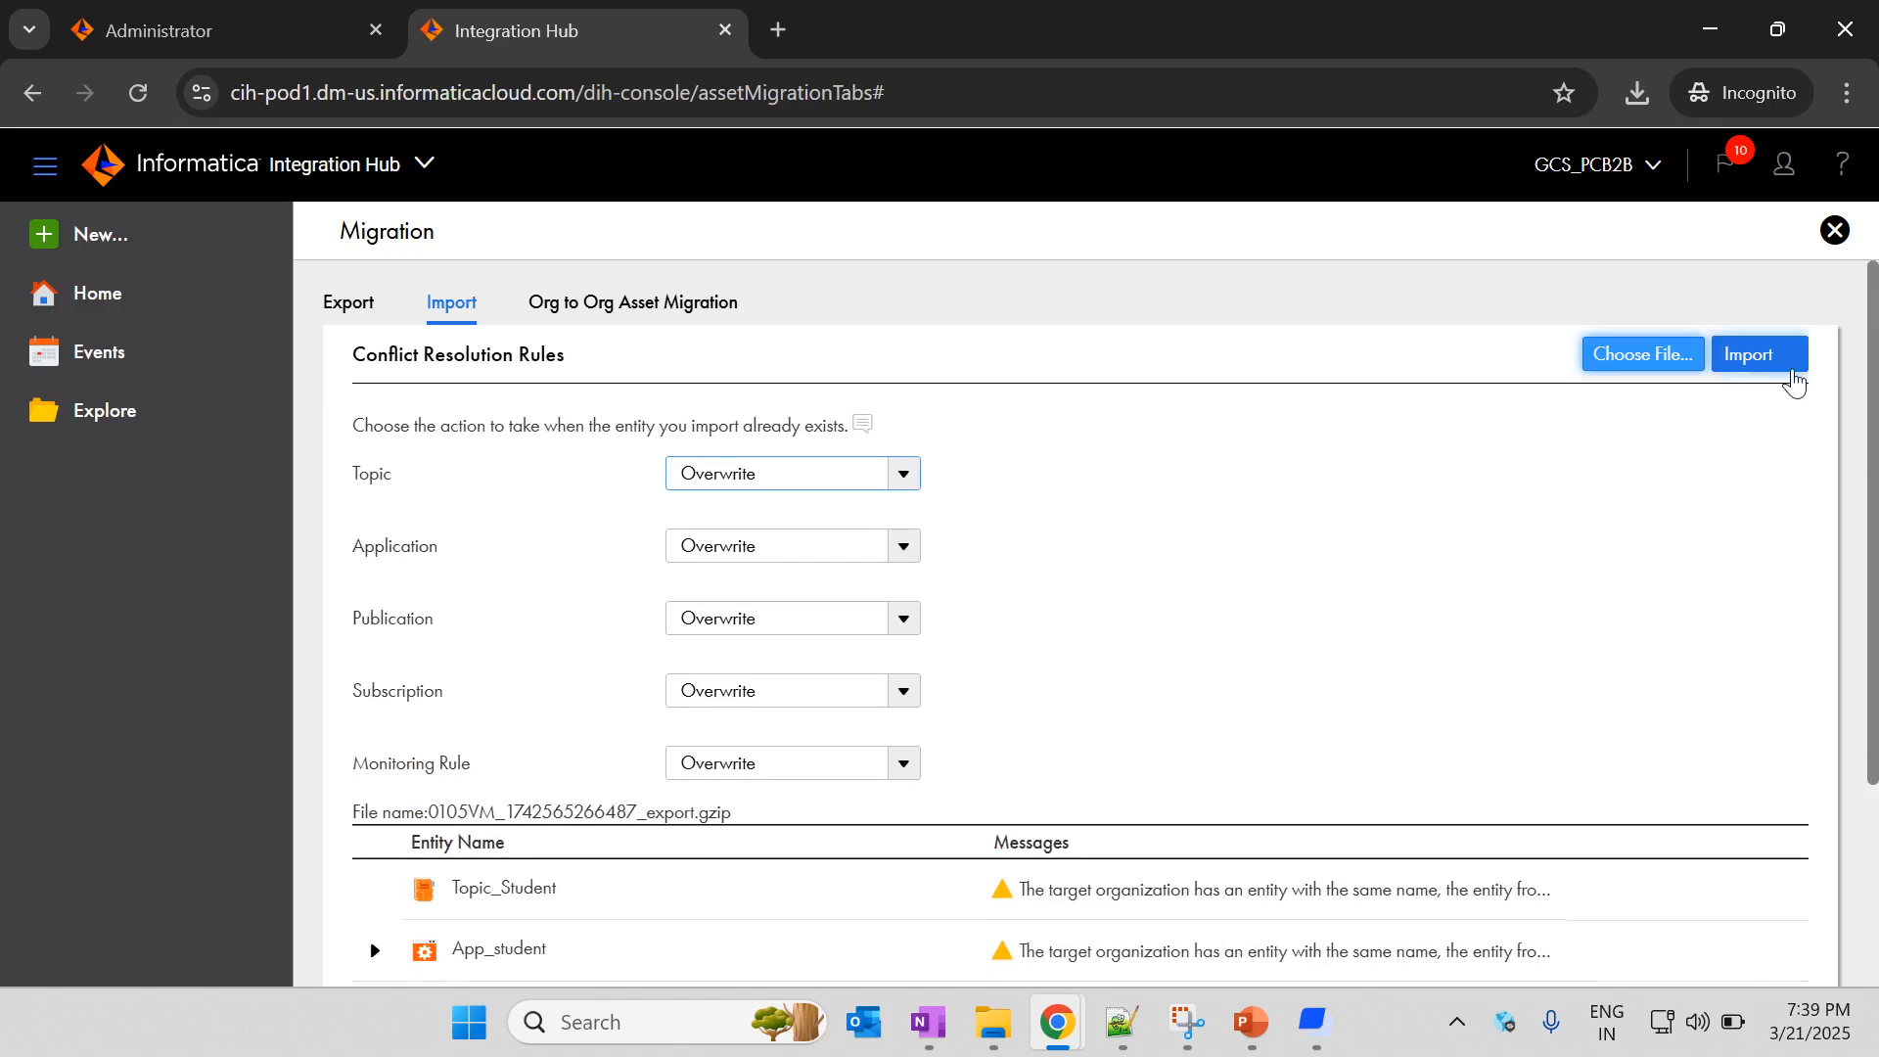
Step: Run the import, confirm each entity shows Overwritten in Migration Results, and close the results
click(1751, 358)
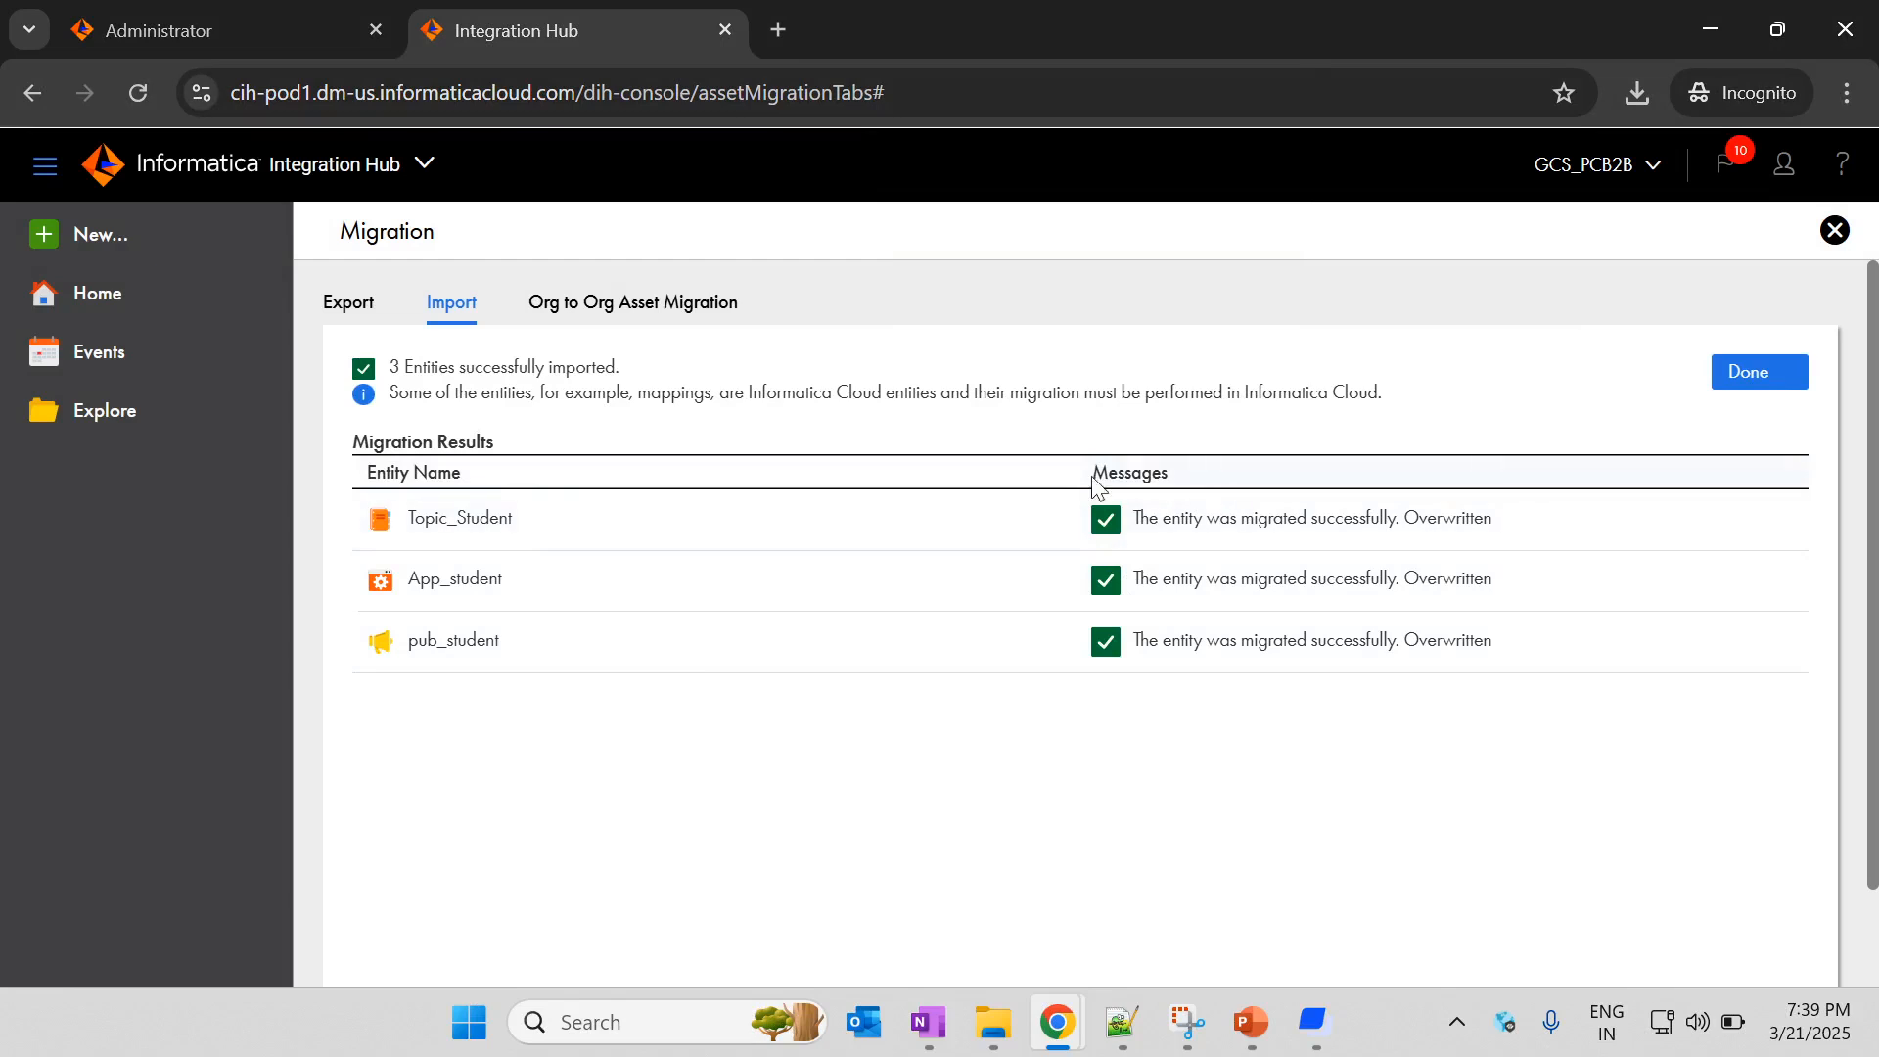
drag(1130, 521, 1465, 519)
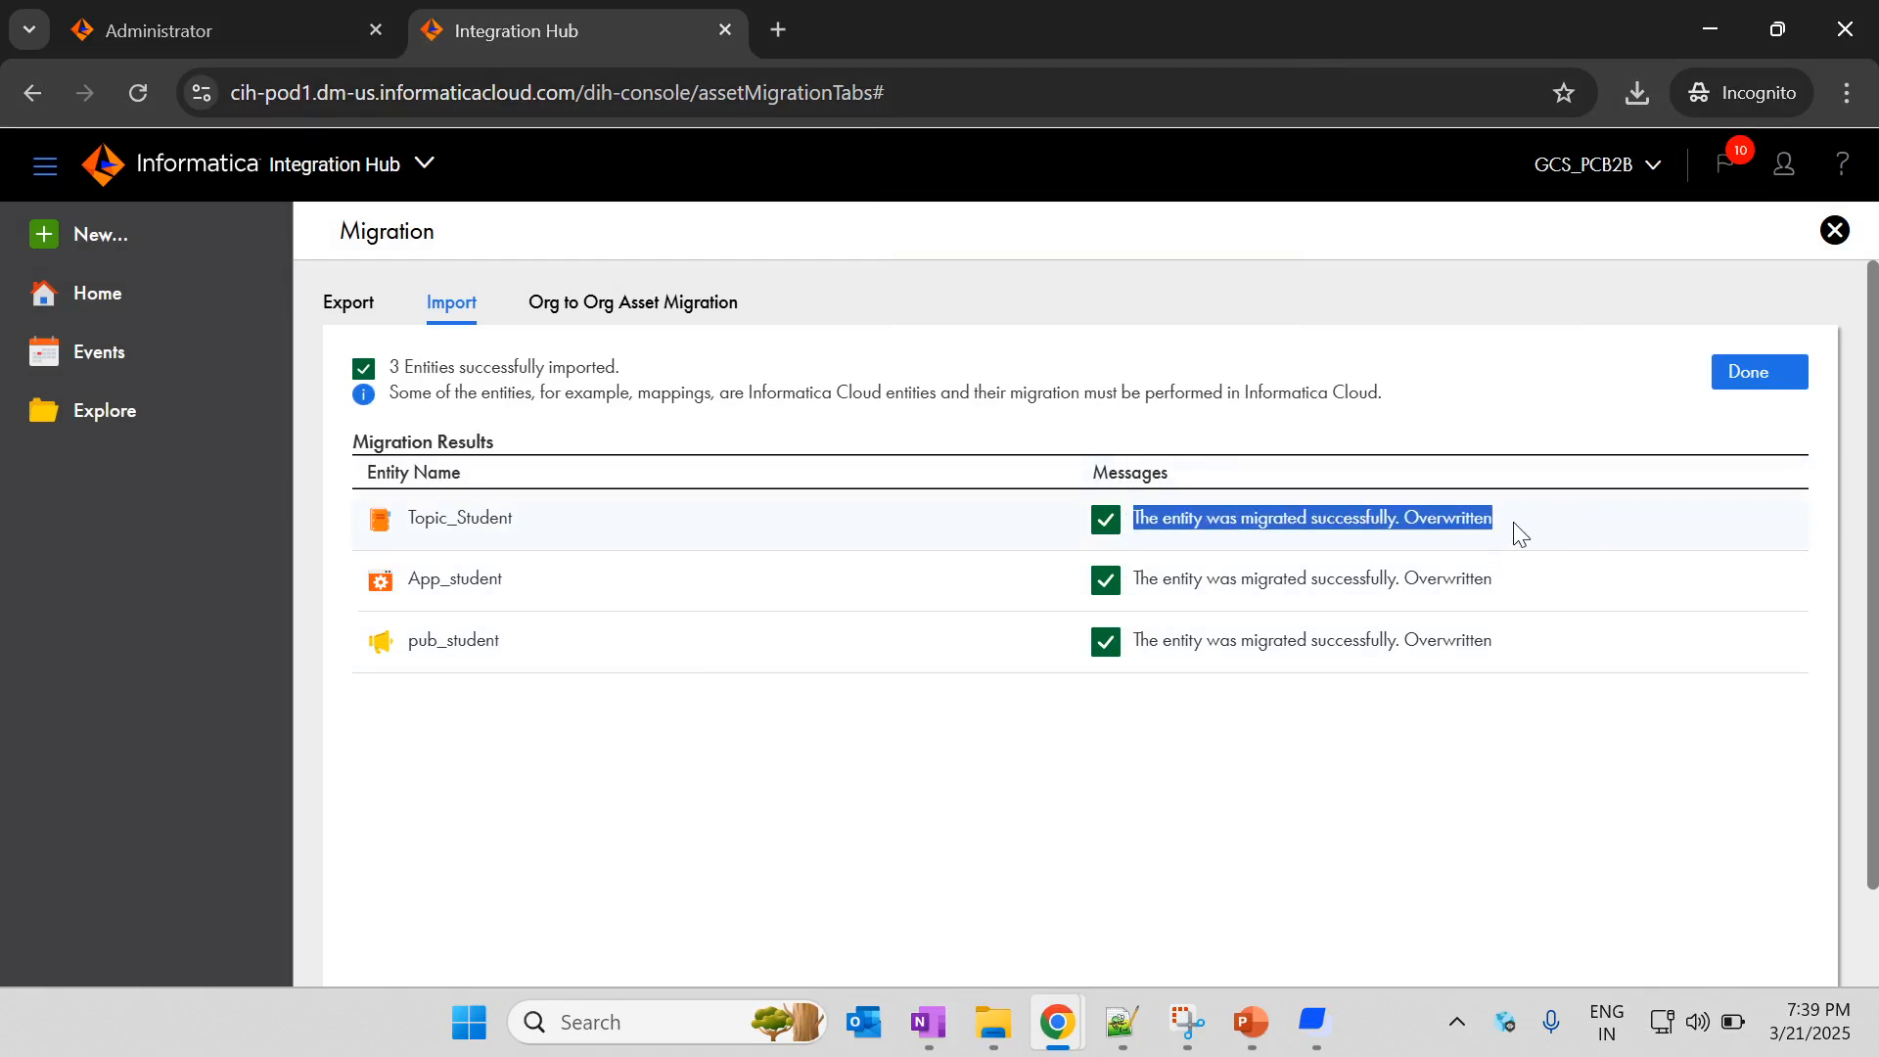
click(1258, 542)
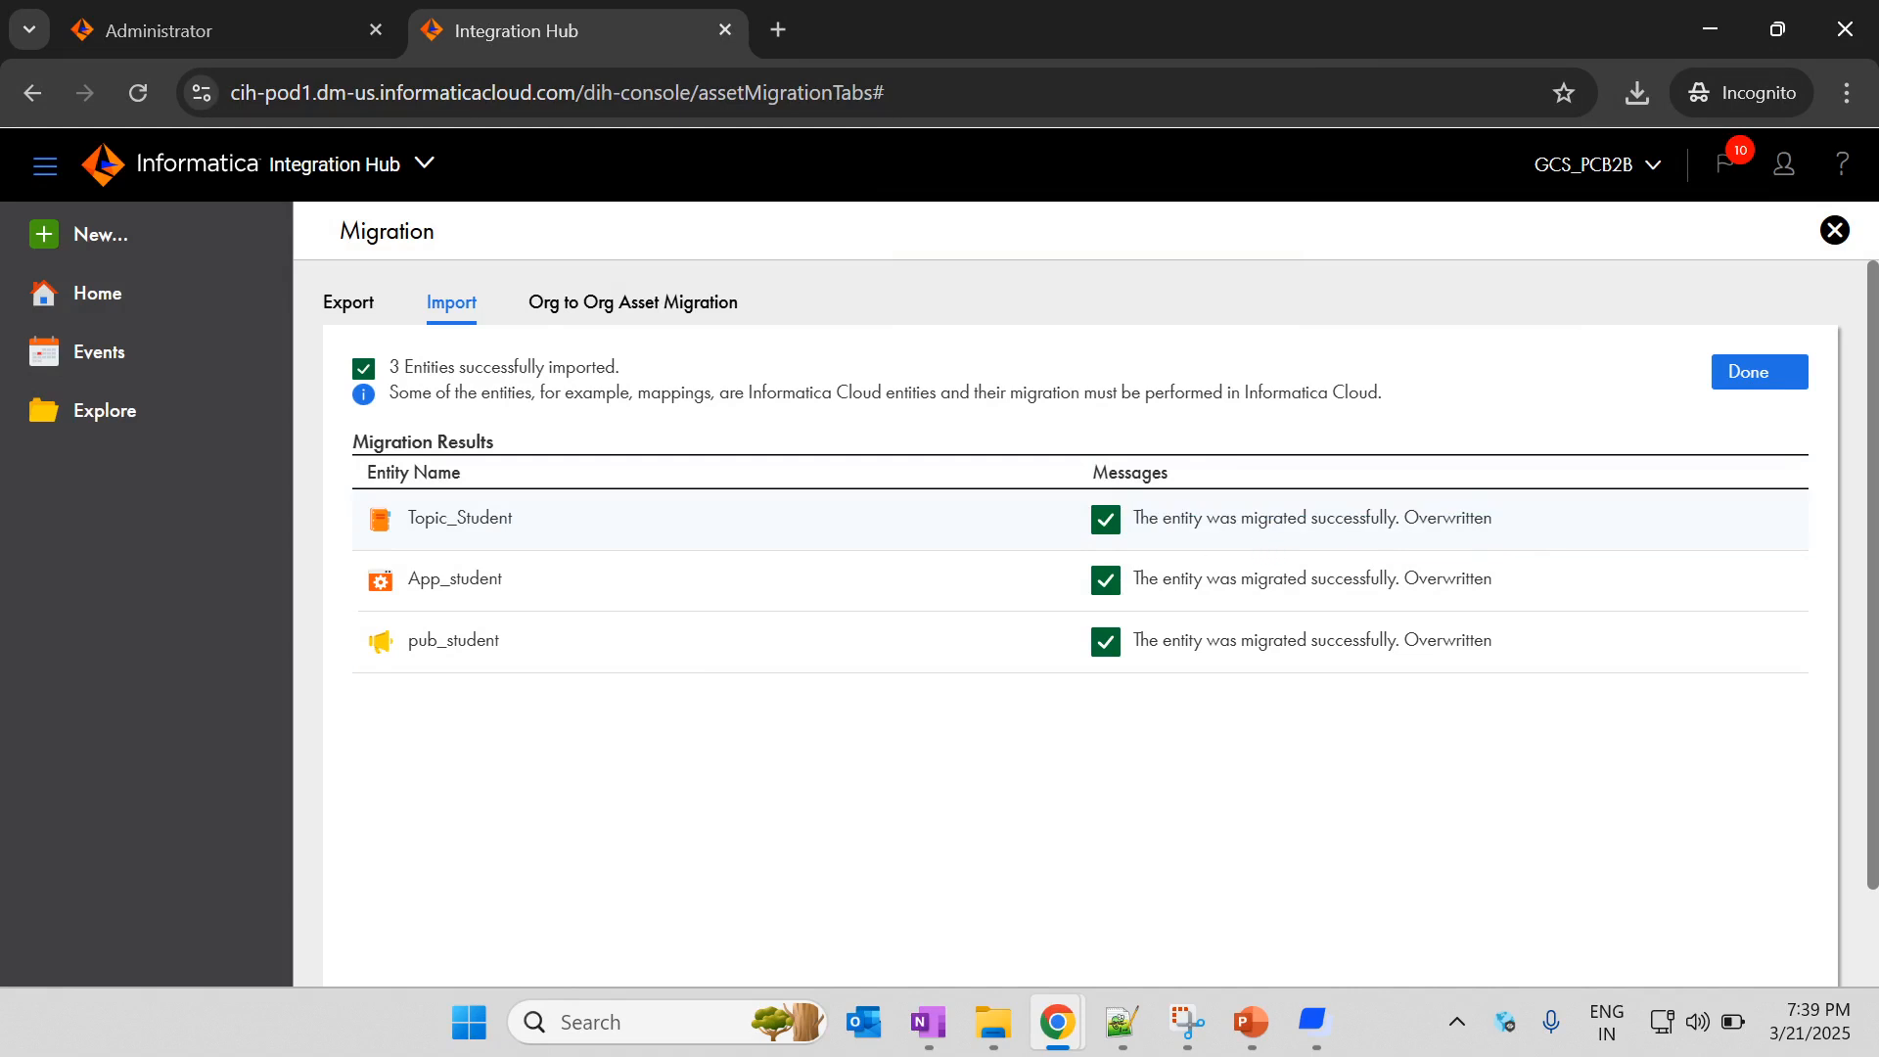
drag(1399, 518, 1533, 519)
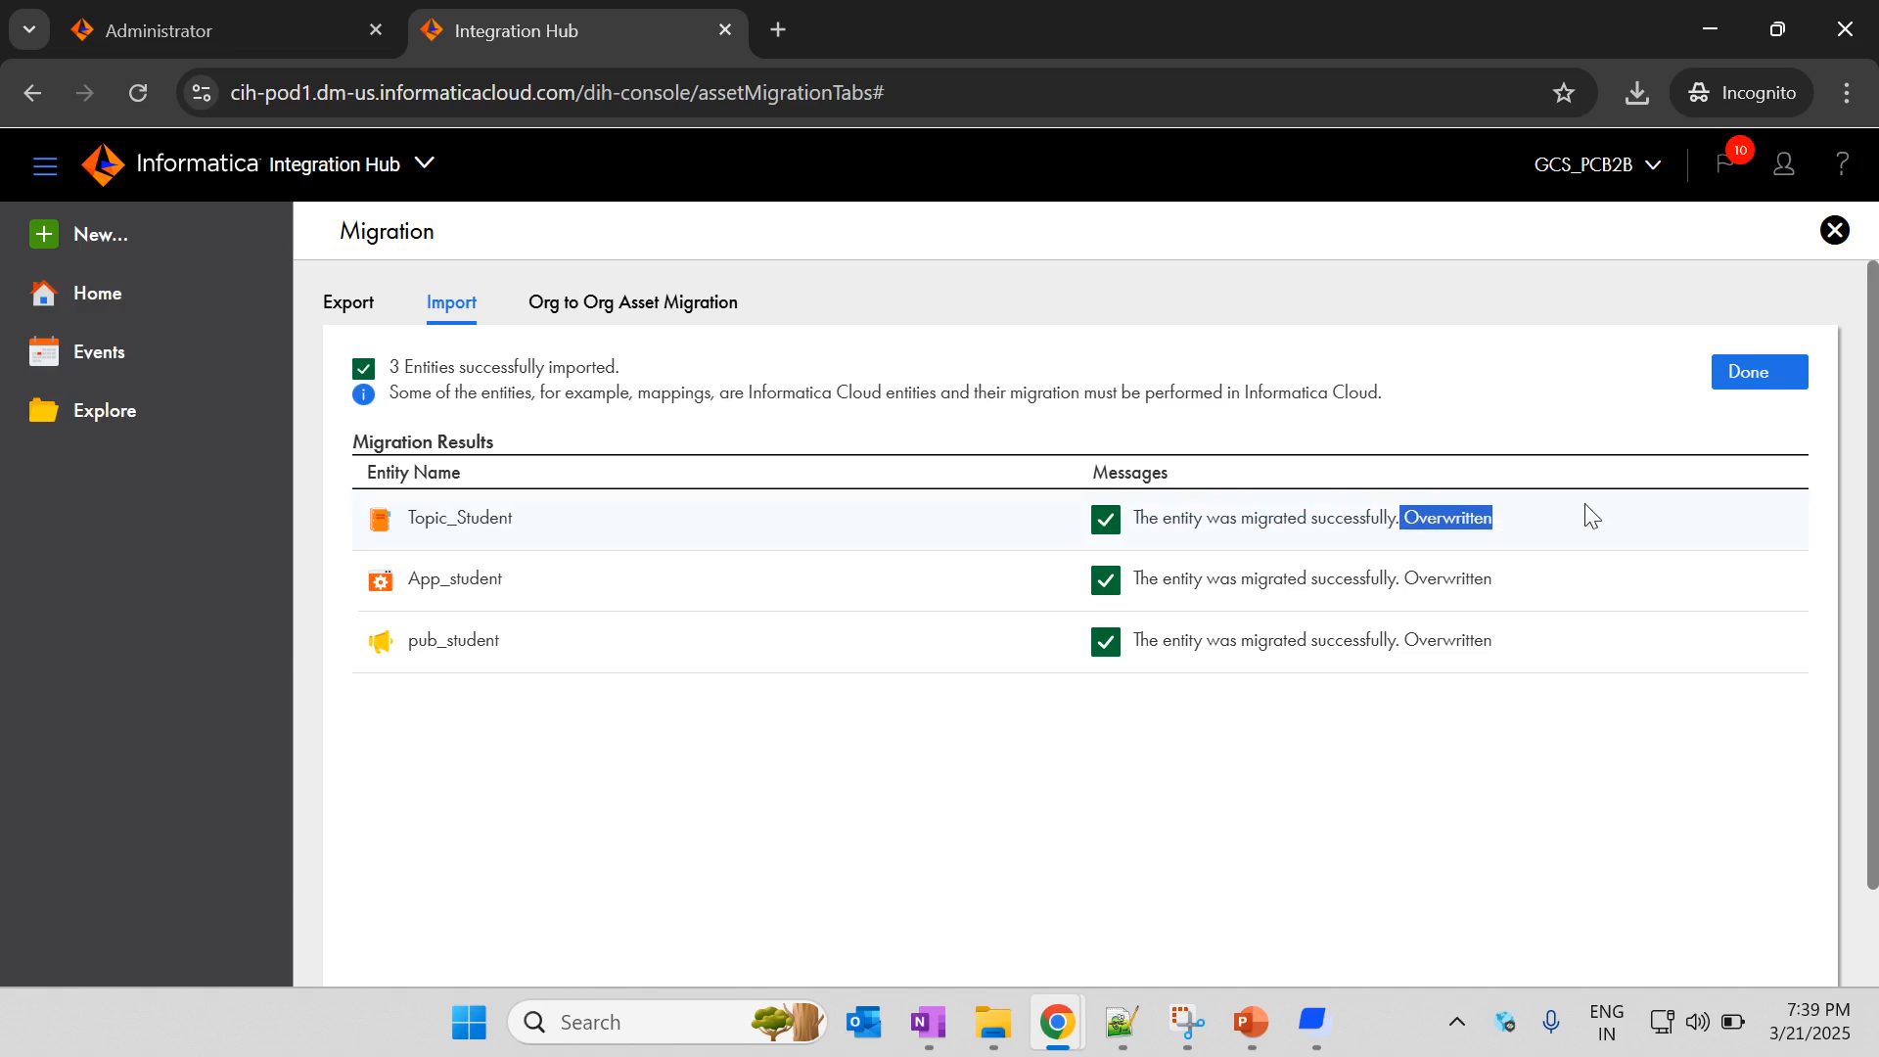
click(1730, 380)
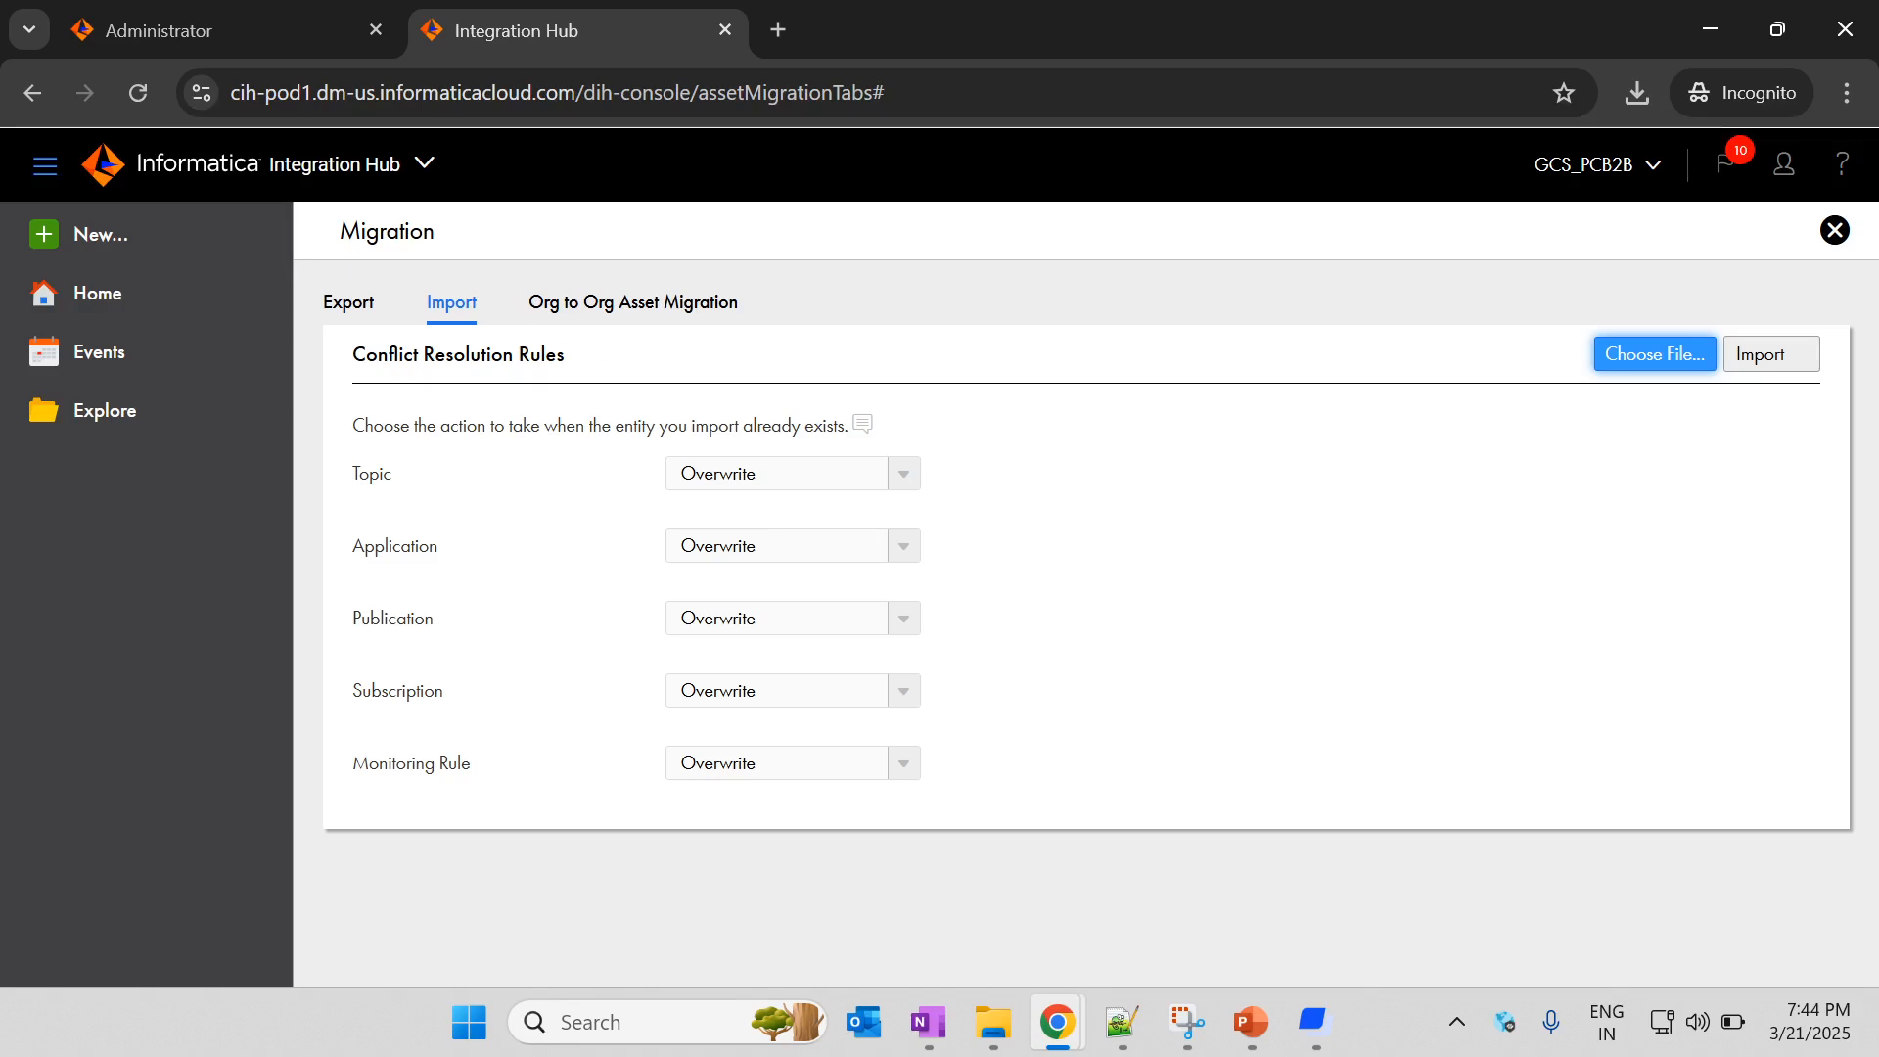
Step: Switch to the Org to Org Asset Migration tab
click(594, 321)
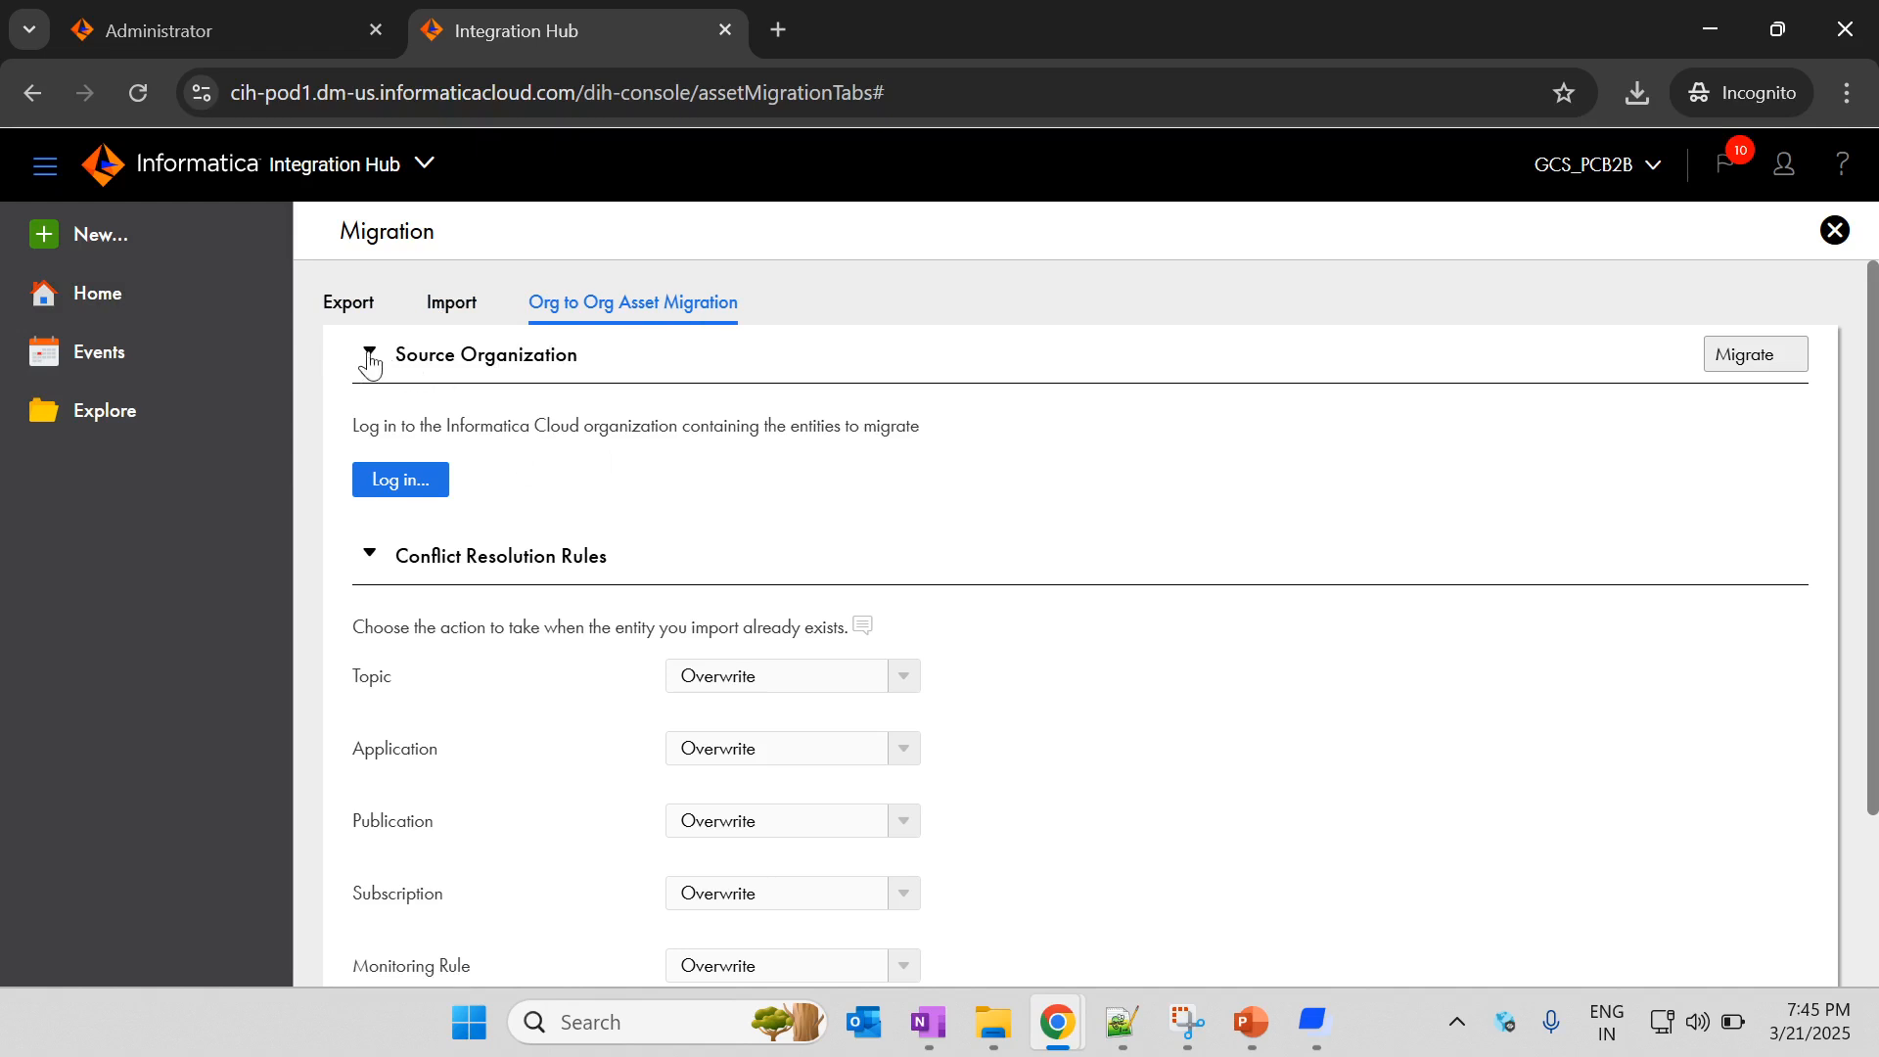
Step: Log in to the source organization GCS-B2B with the saved username and the account password
click(417, 483)
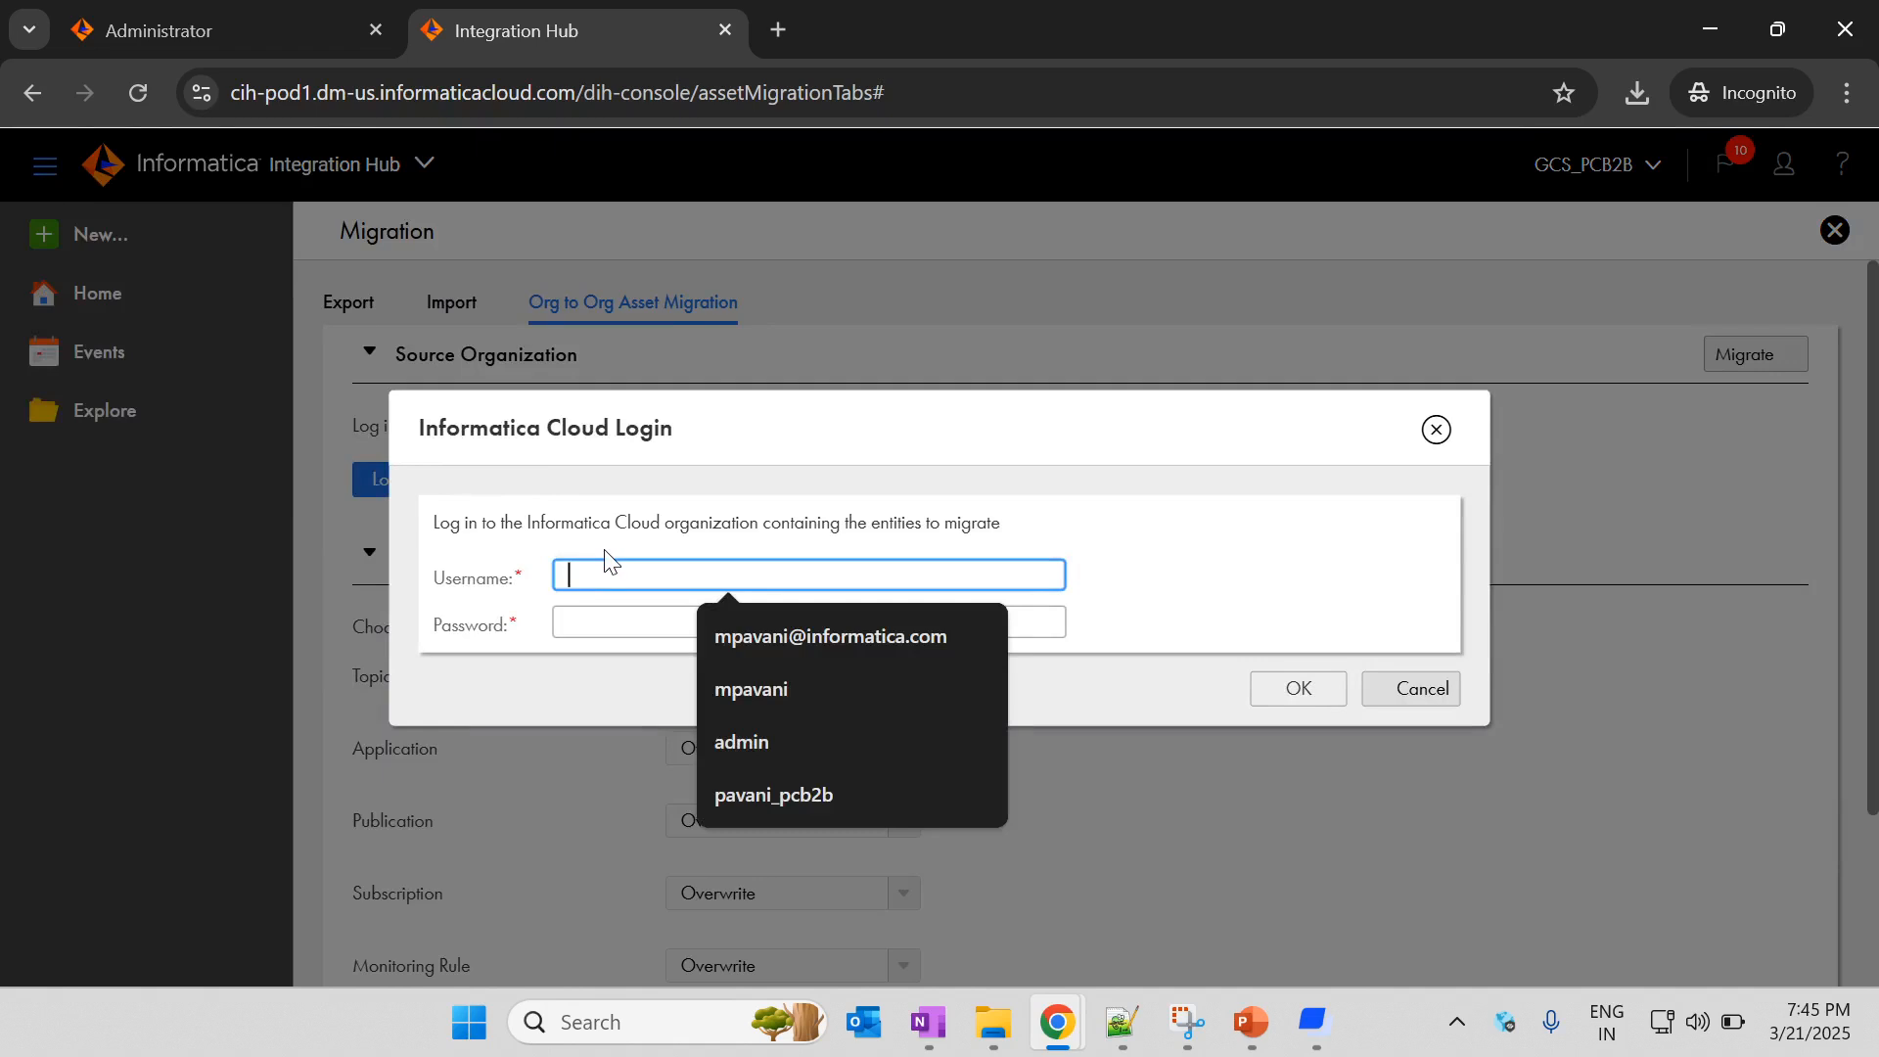
text(mpavani)
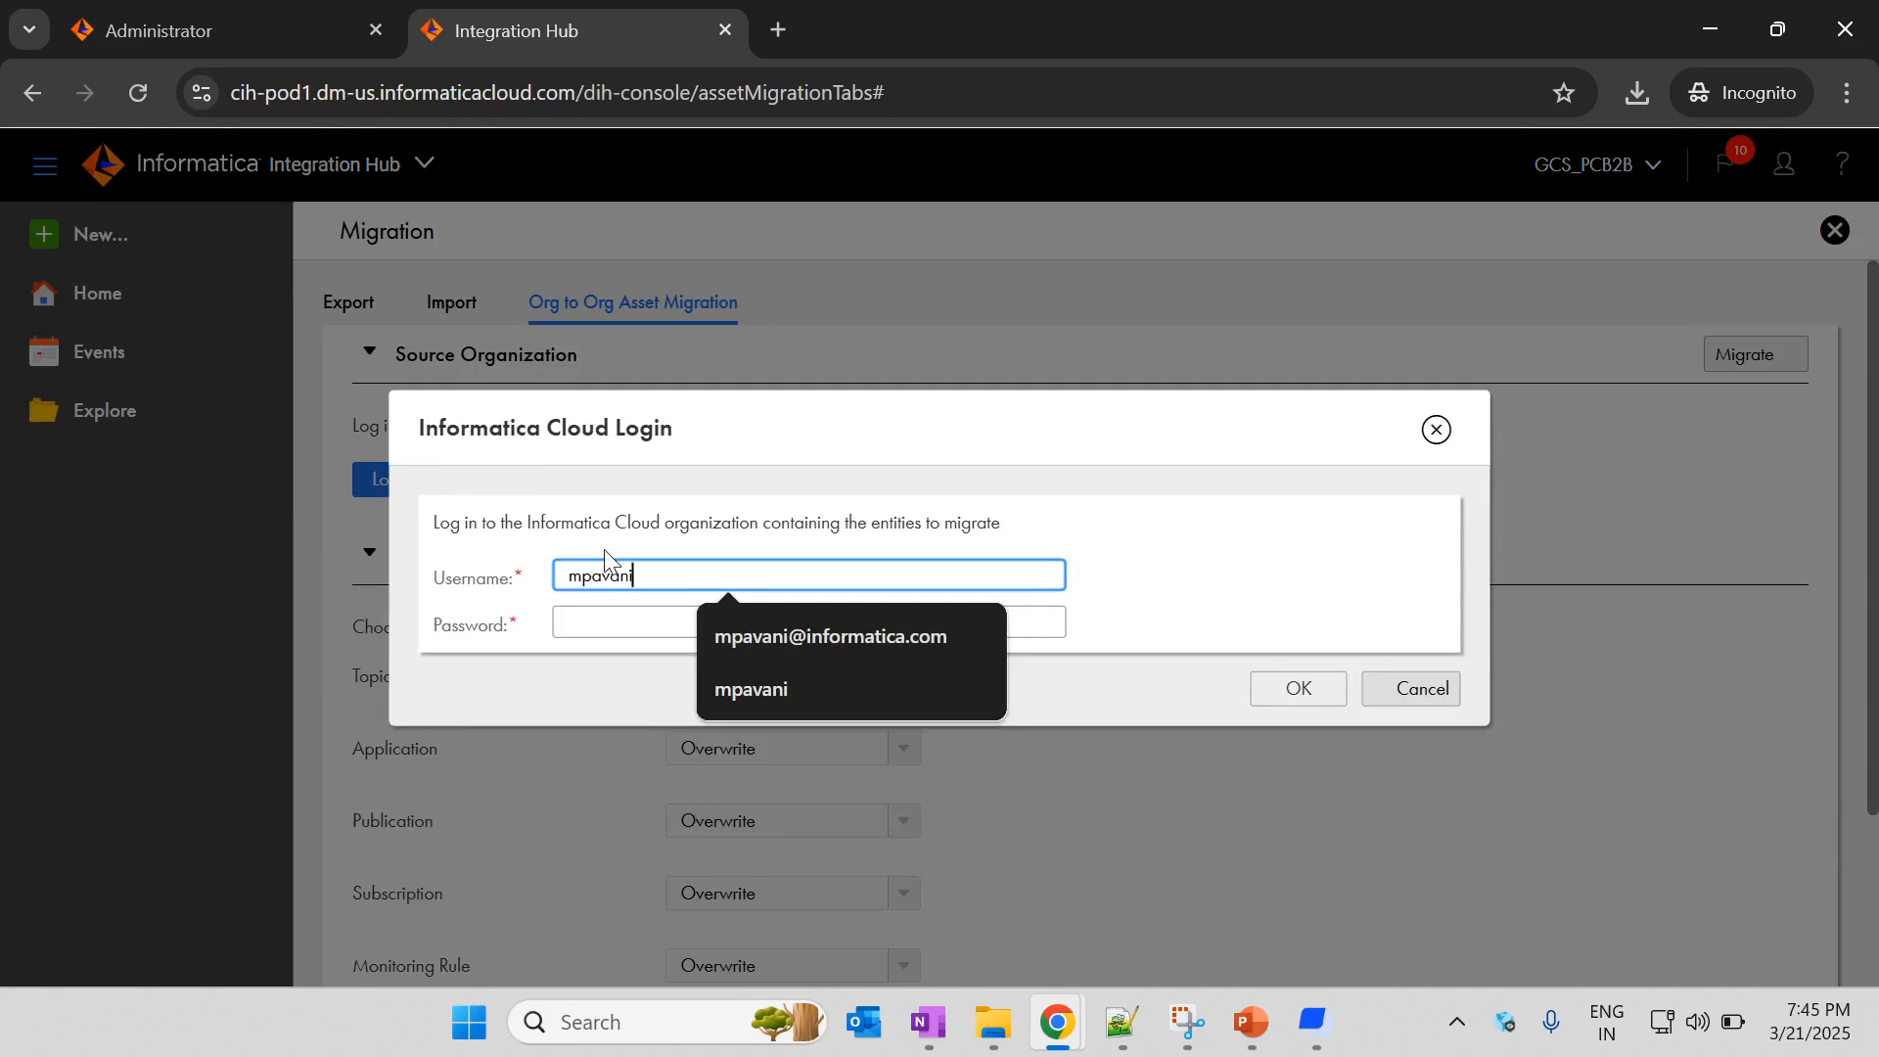
click(766, 691)
click(570, 623)
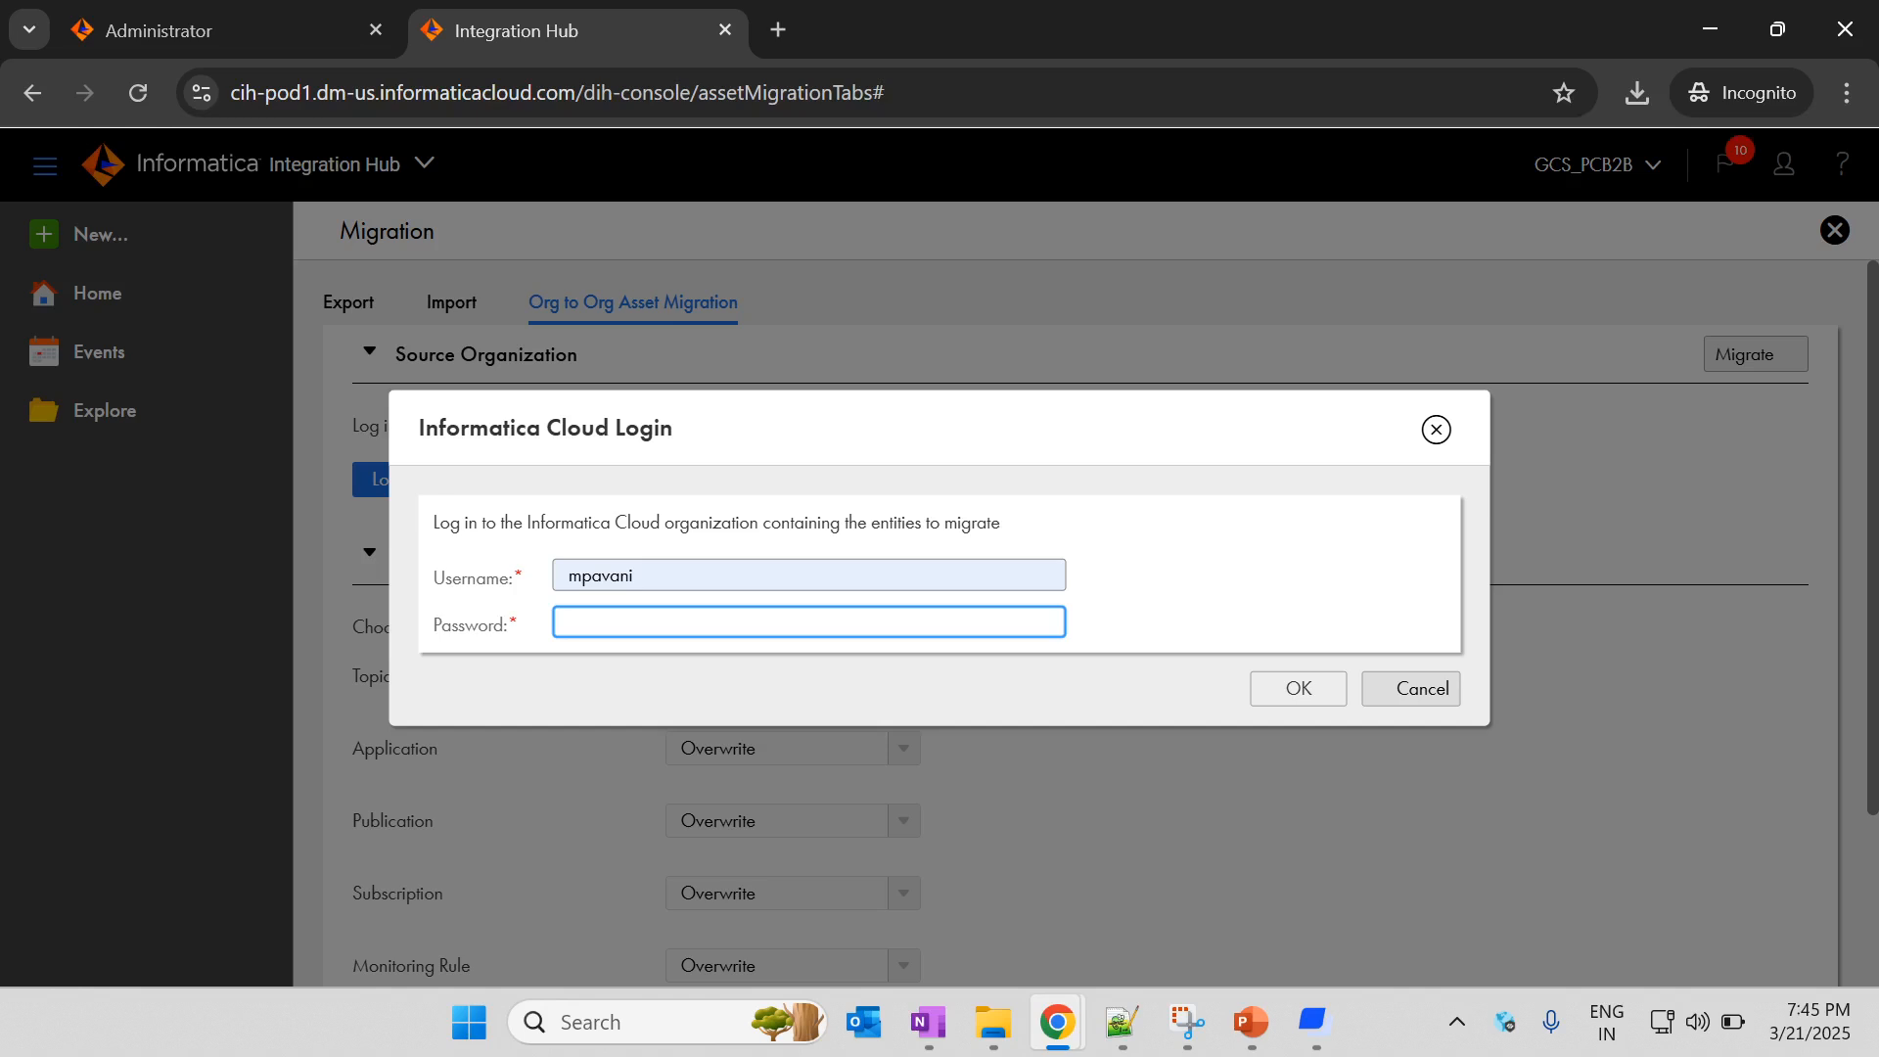
text(*)
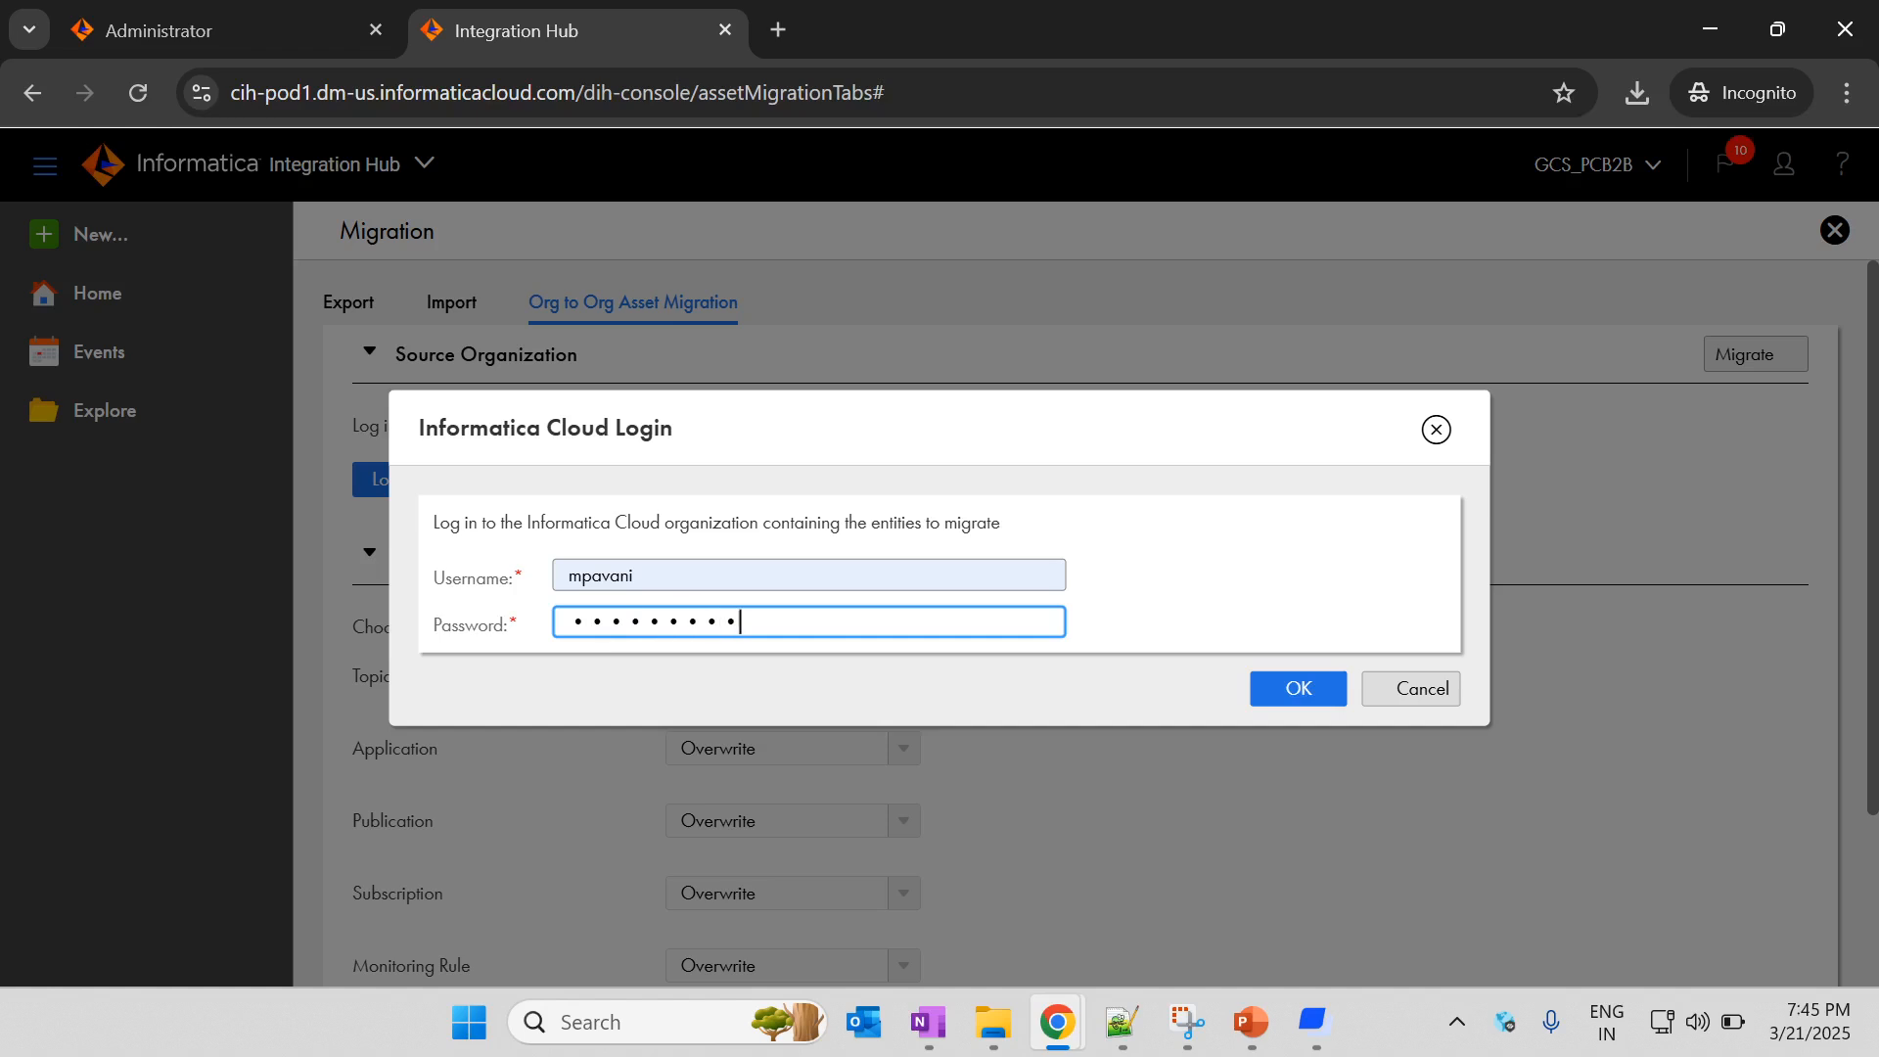
click(1283, 687)
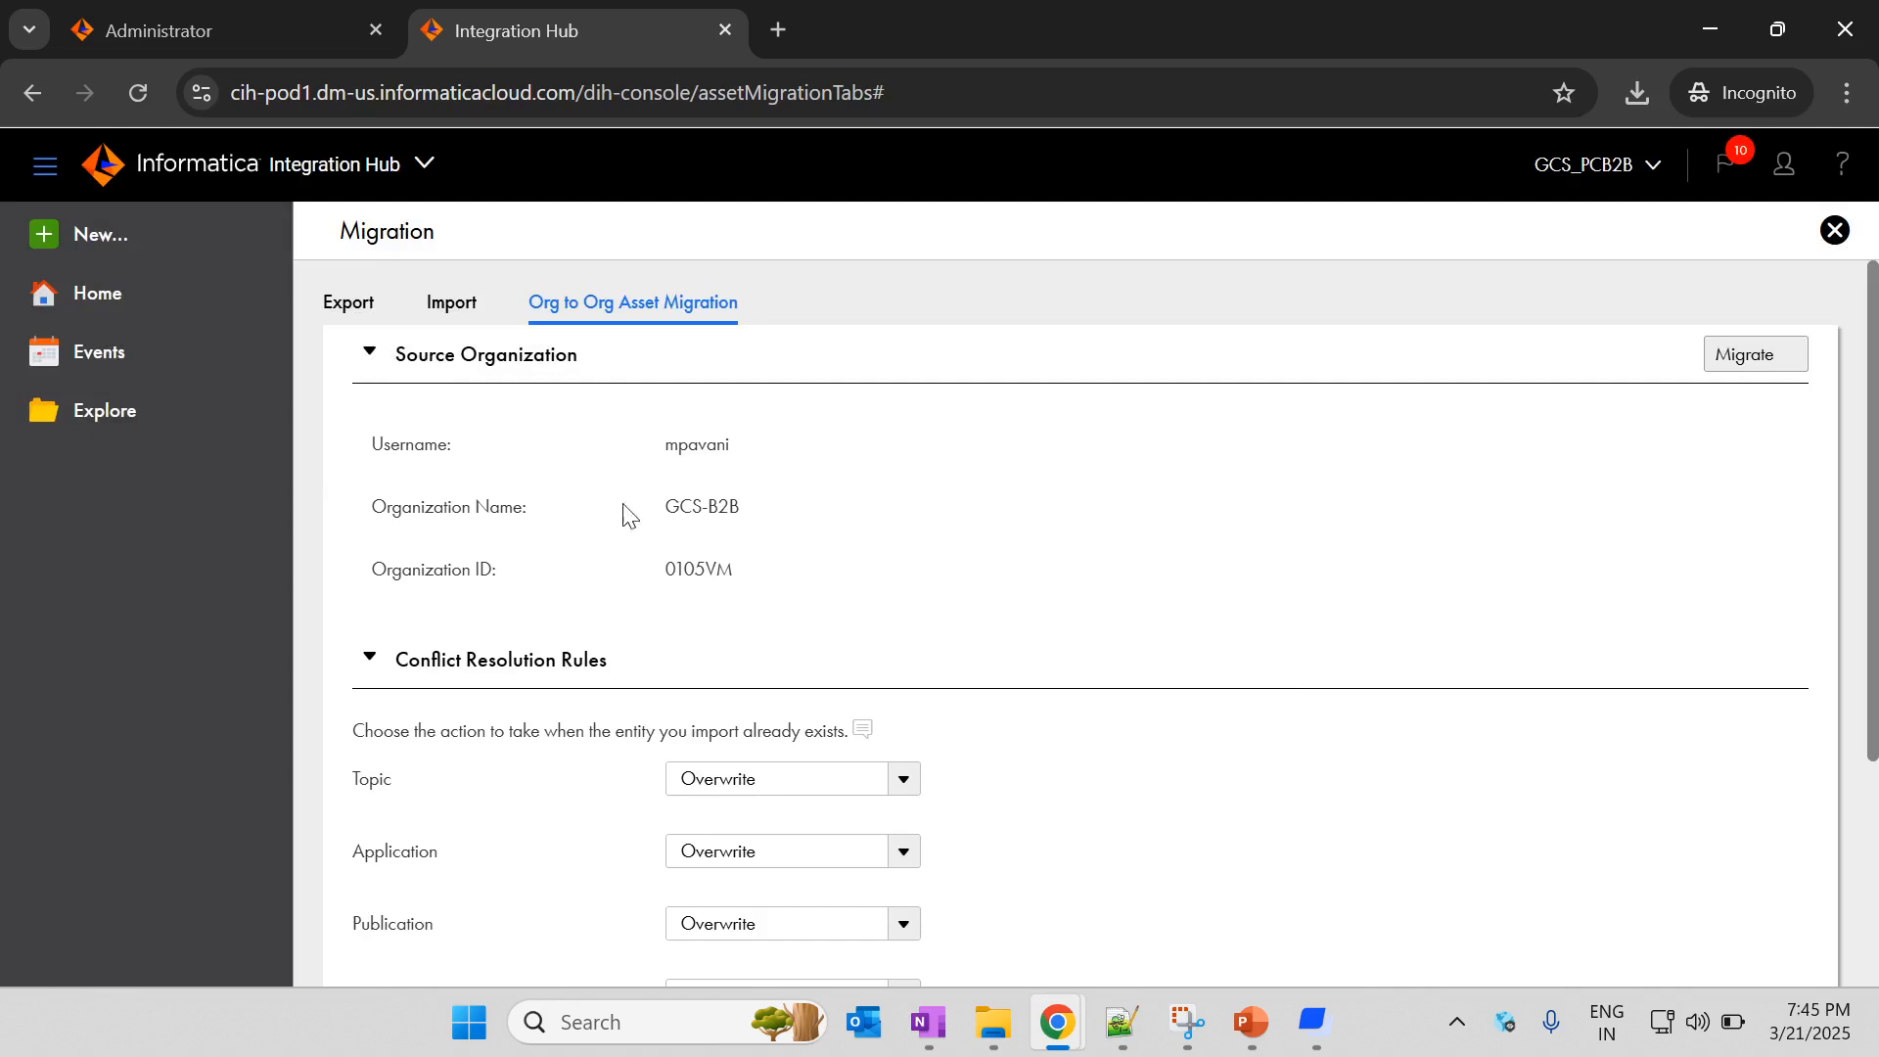
Step: Highlight the source organization name GCS-B2B and review the login details
drag(424, 506, 780, 526)
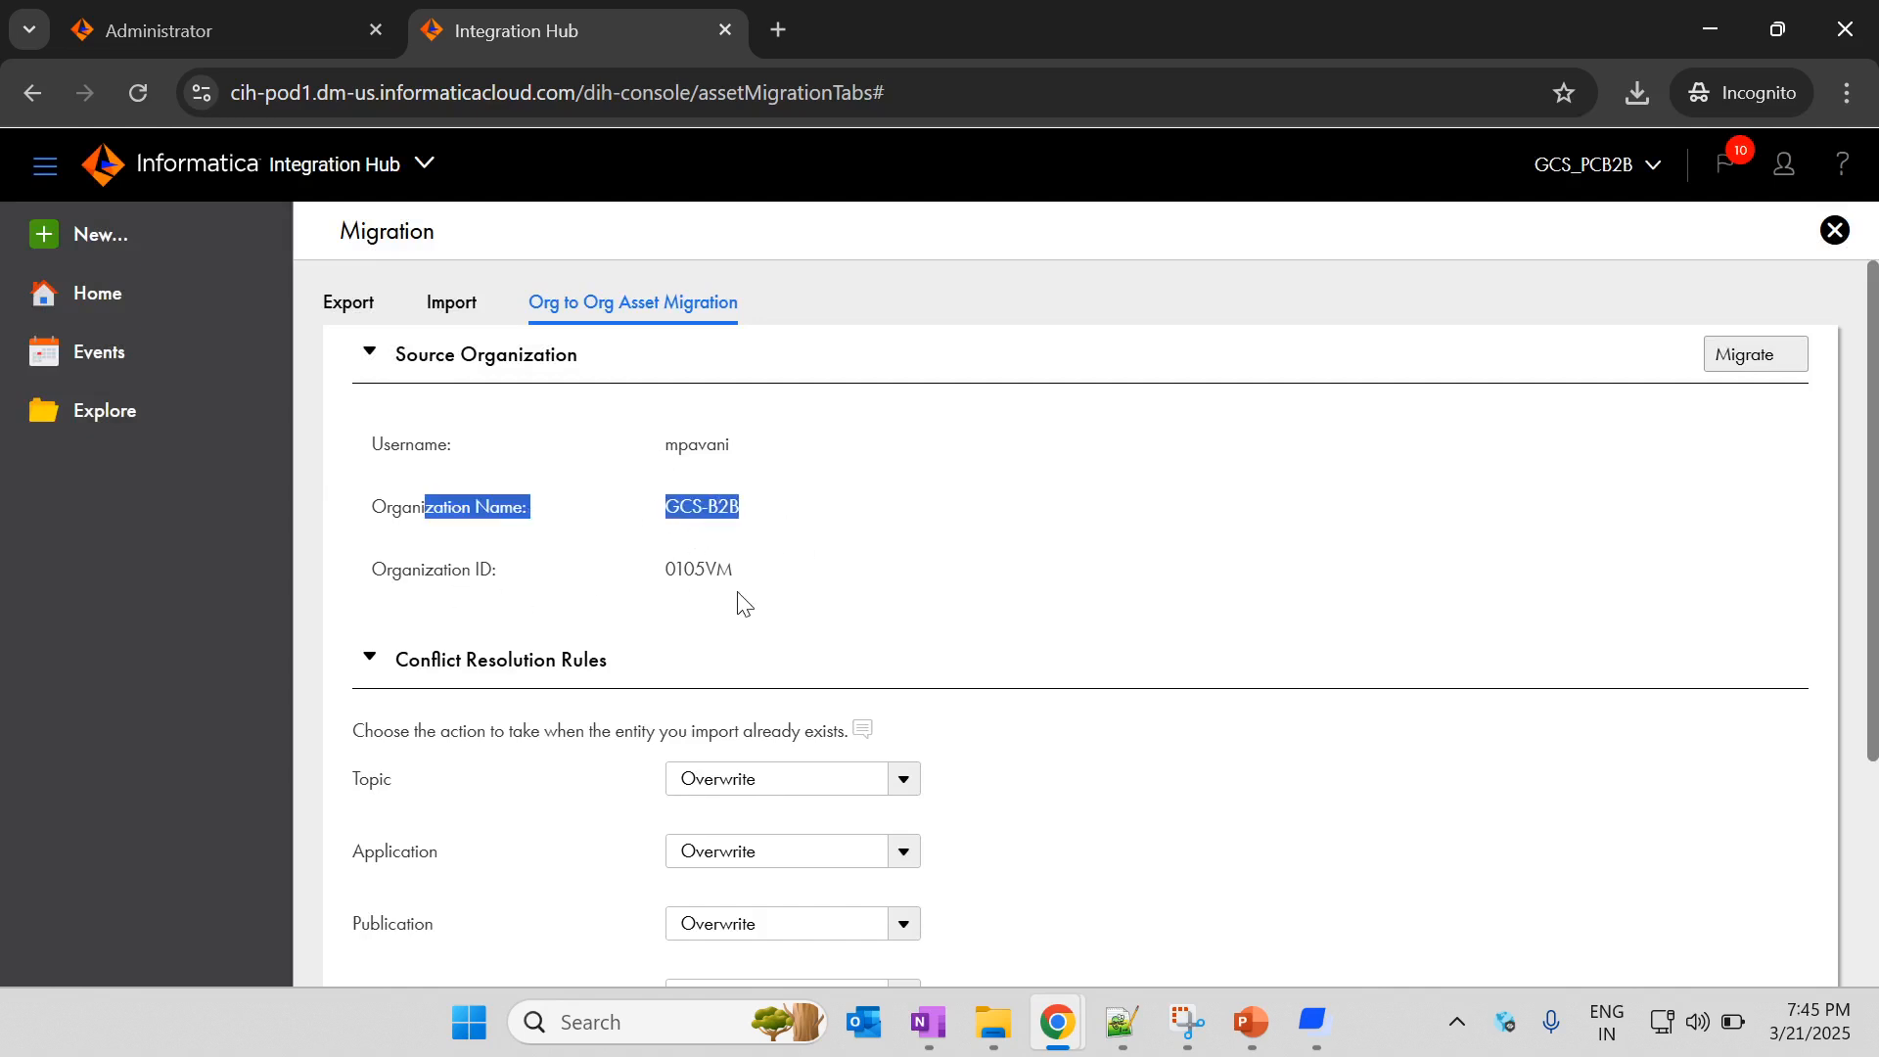
scroll(743, 604, down, 1)
scroll(744, 604, down, 3)
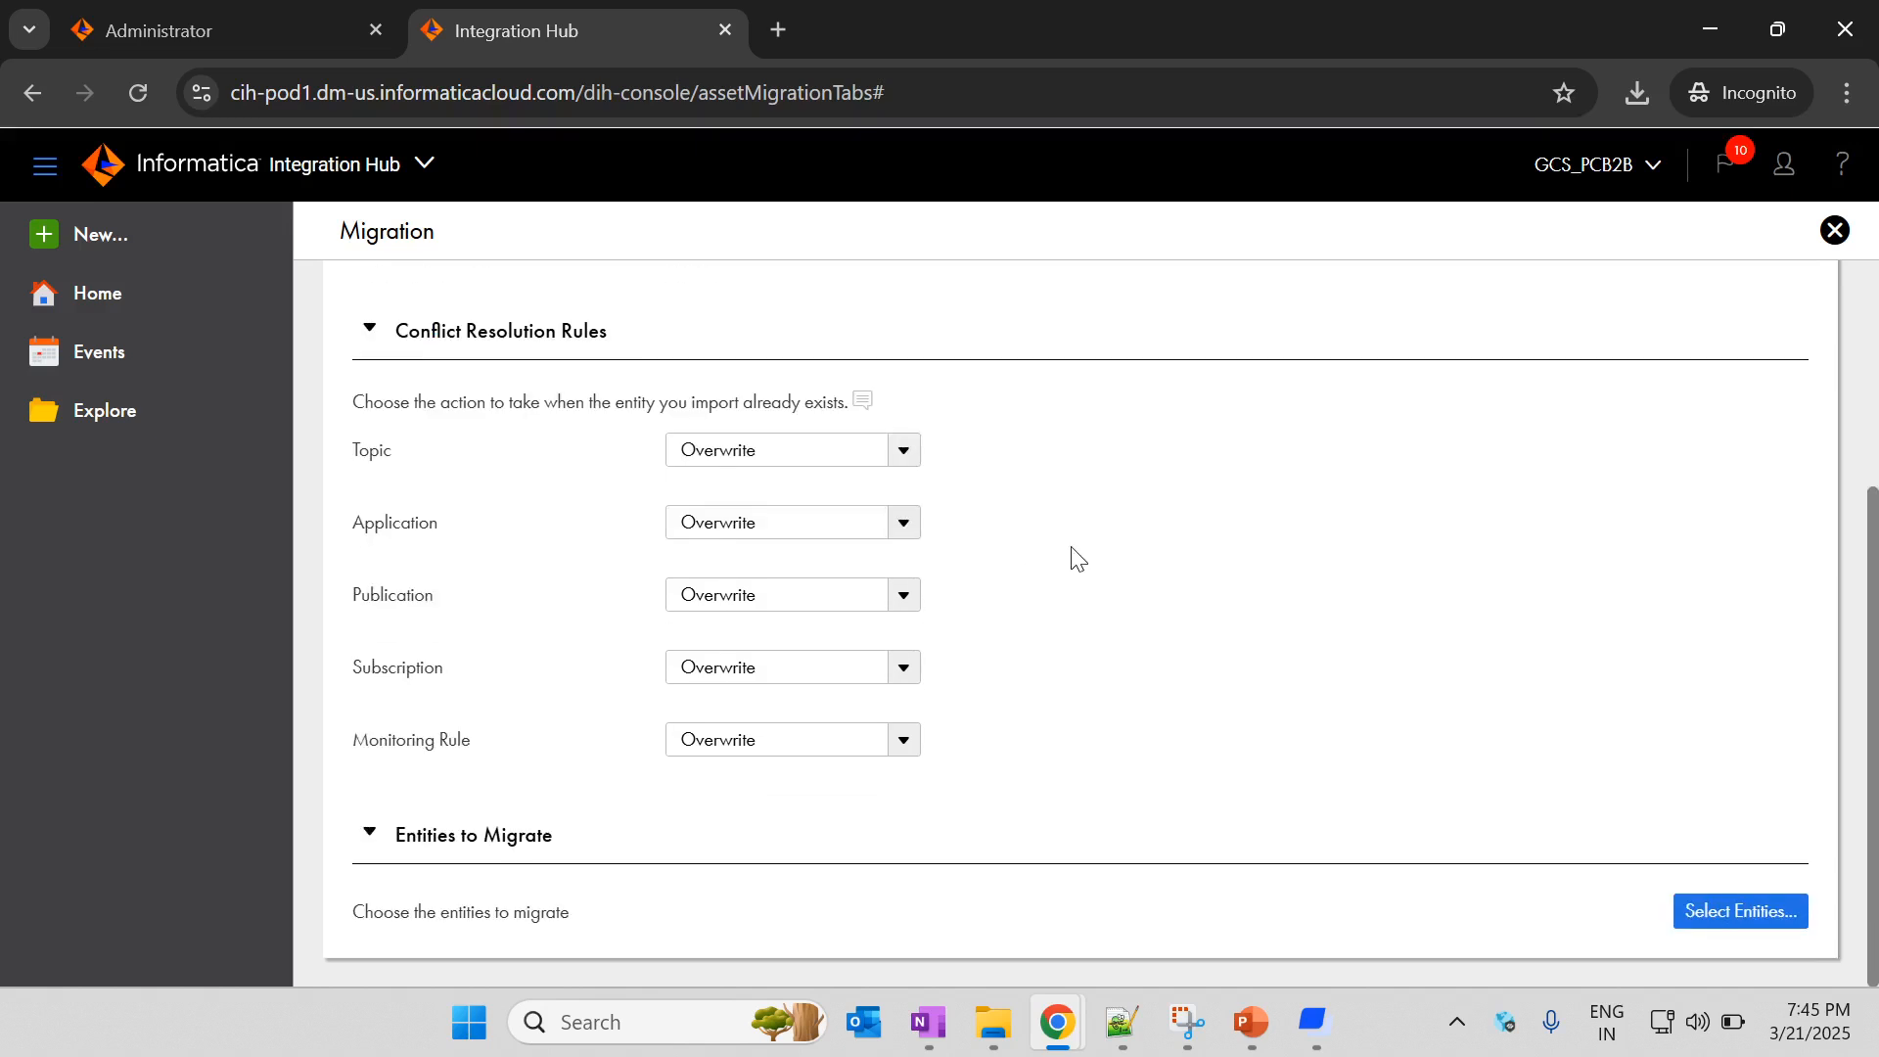
scroll(1077, 556, up, 3)
scroll(1086, 568, down, 3)
Step: Filter entities to Subscription and add sub_pavani as the only entity to migrate
click(1738, 924)
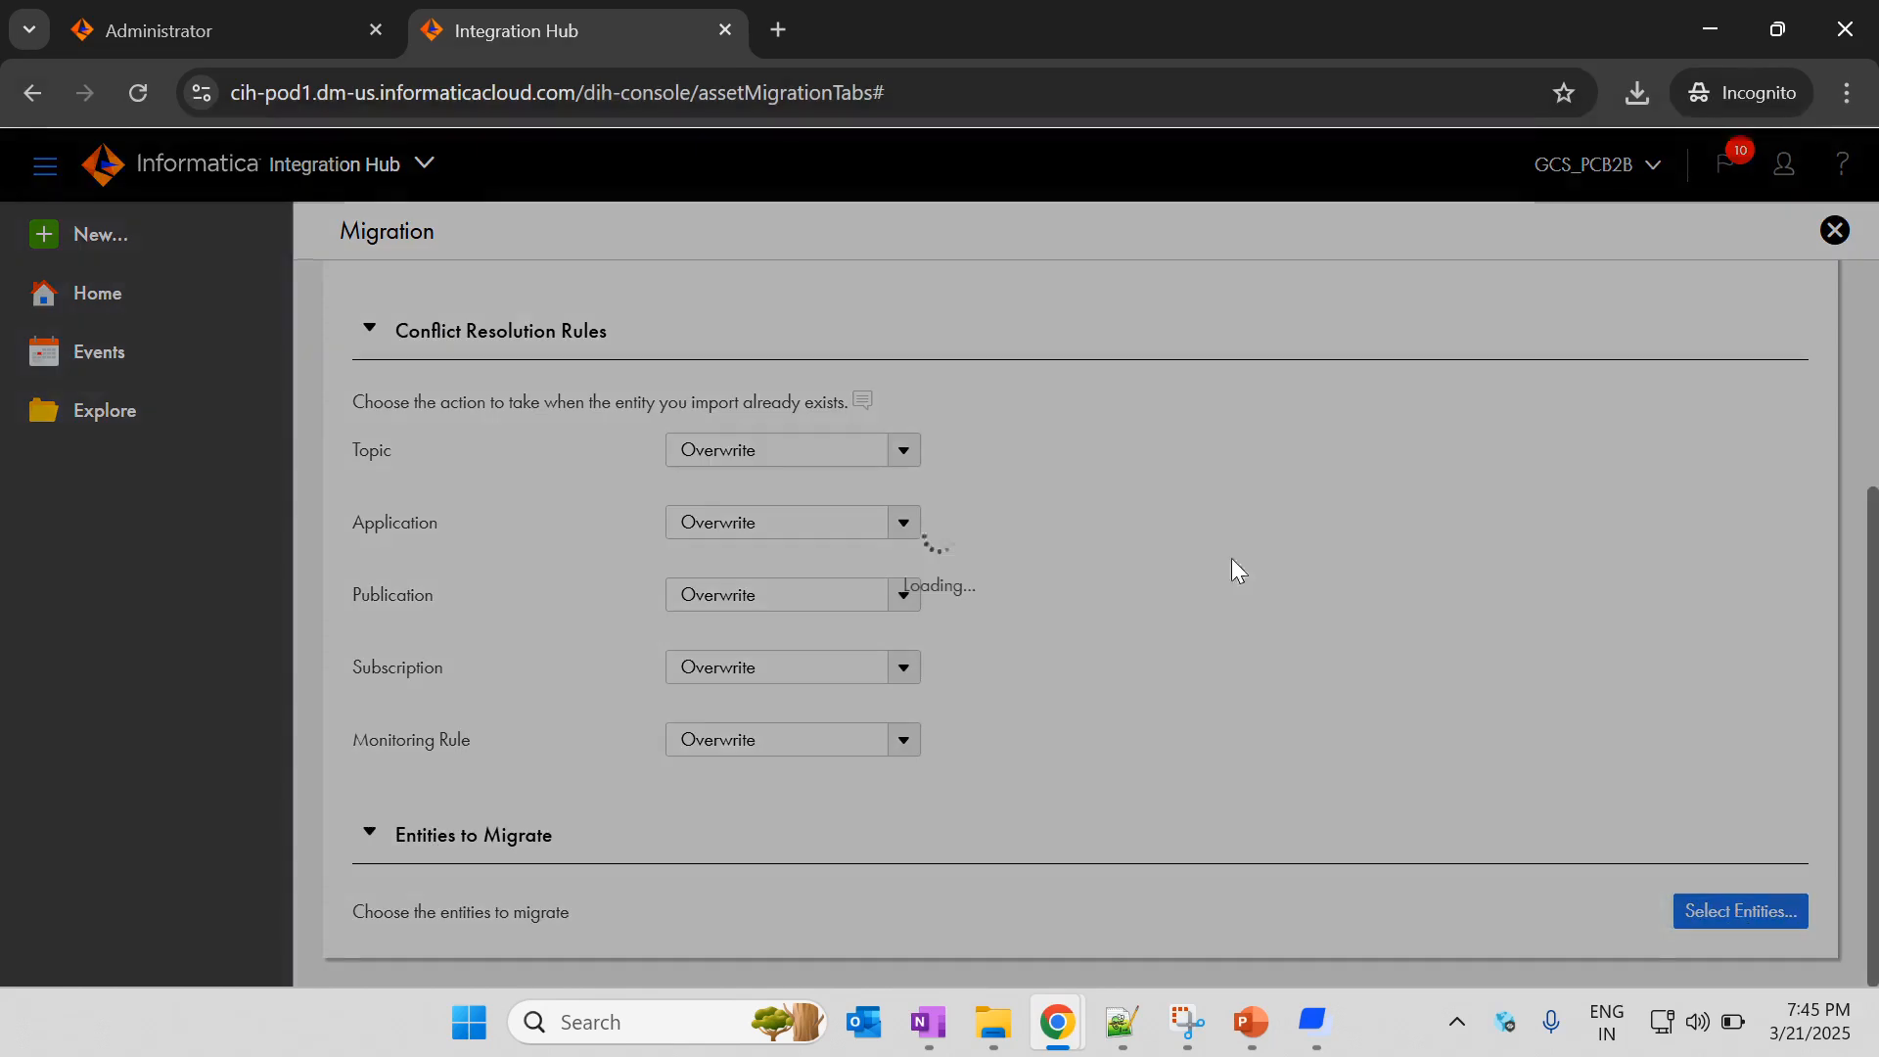
scroll(573, 700, down, 15)
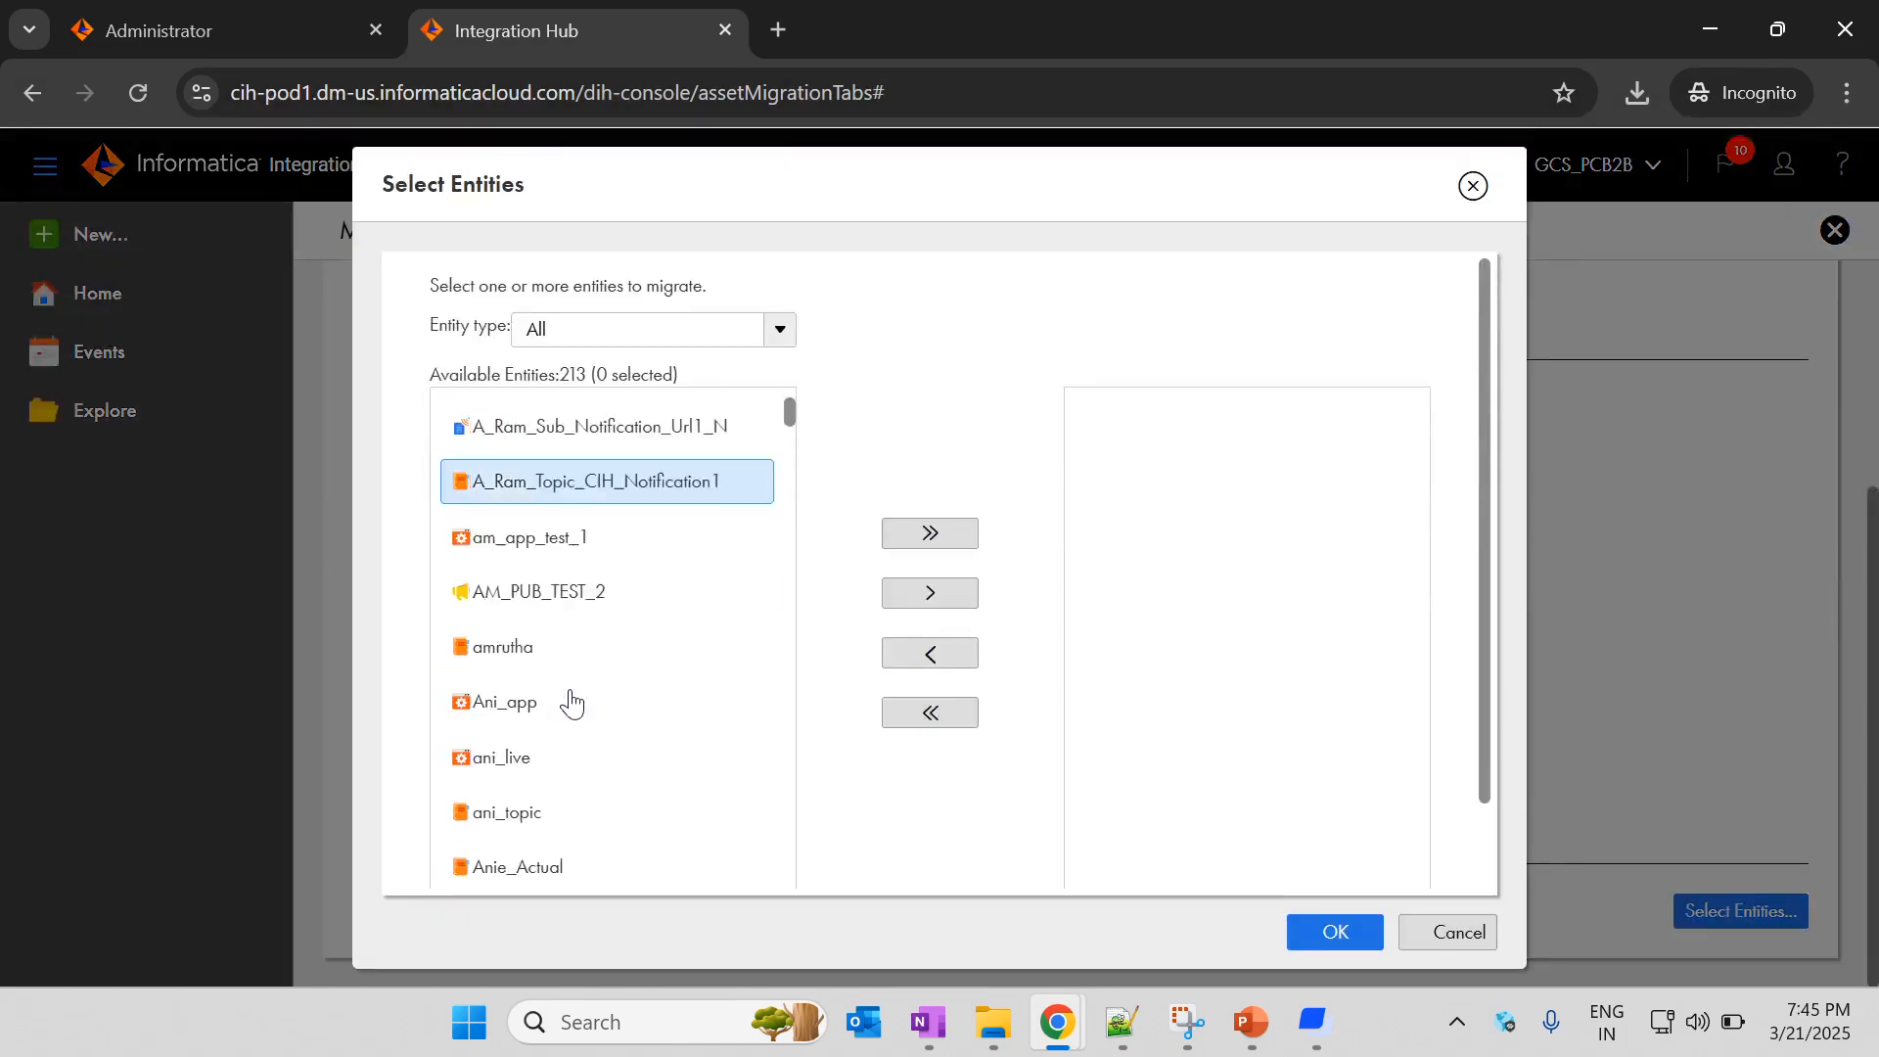
scroll(587, 705, down, 6)
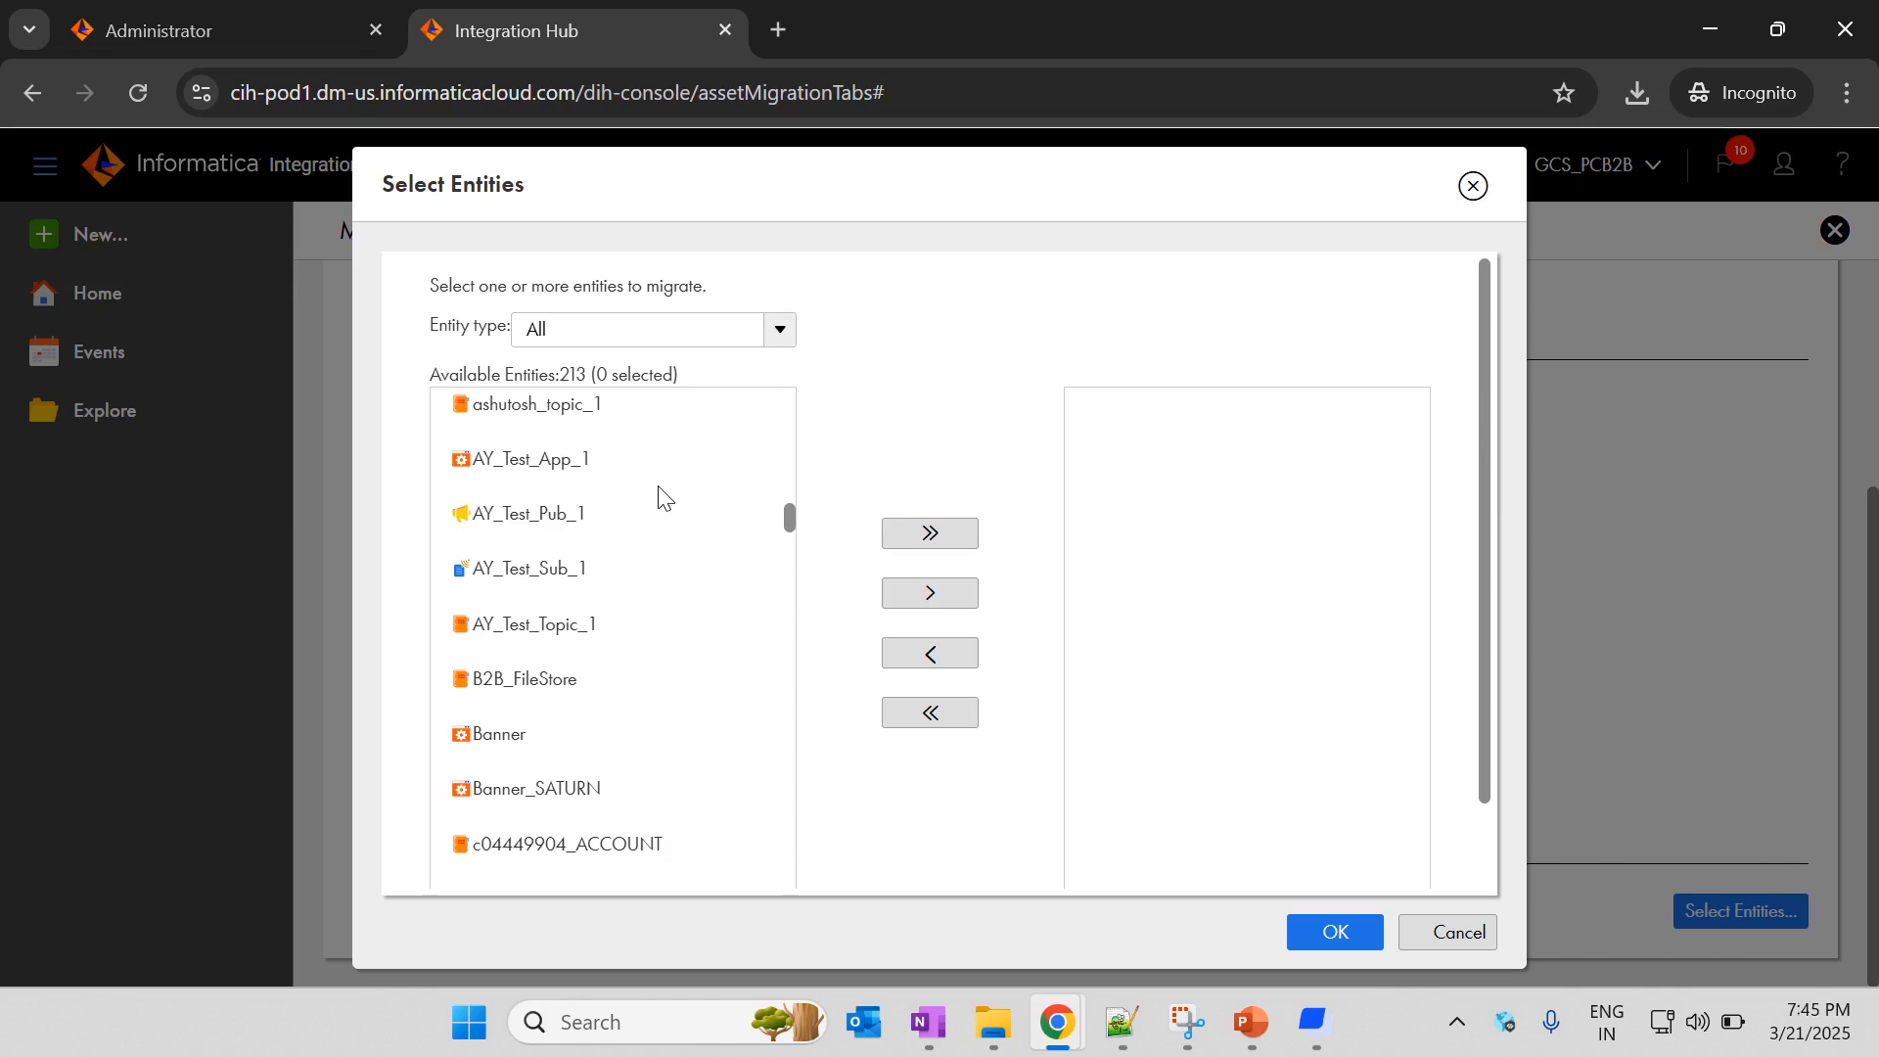
scroll(666, 534, down, 9)
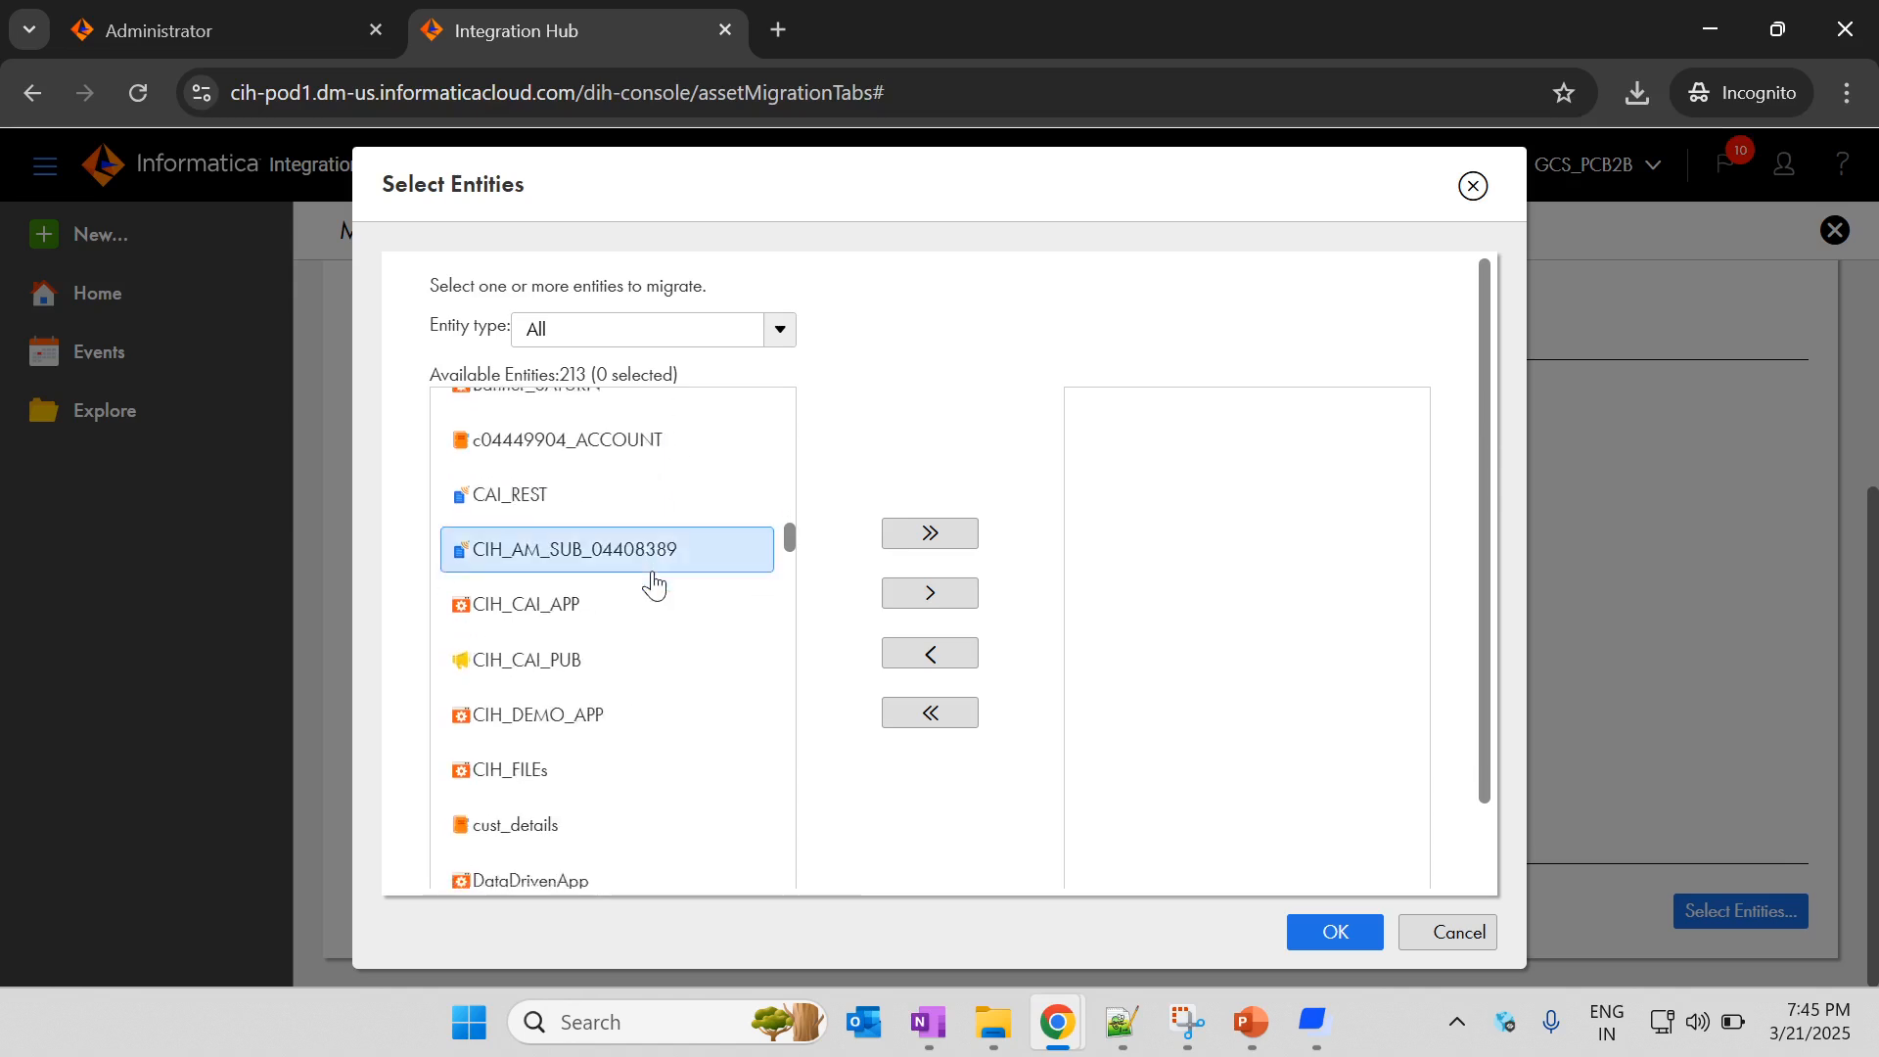
scroll(654, 585, down, 3)
click(779, 330)
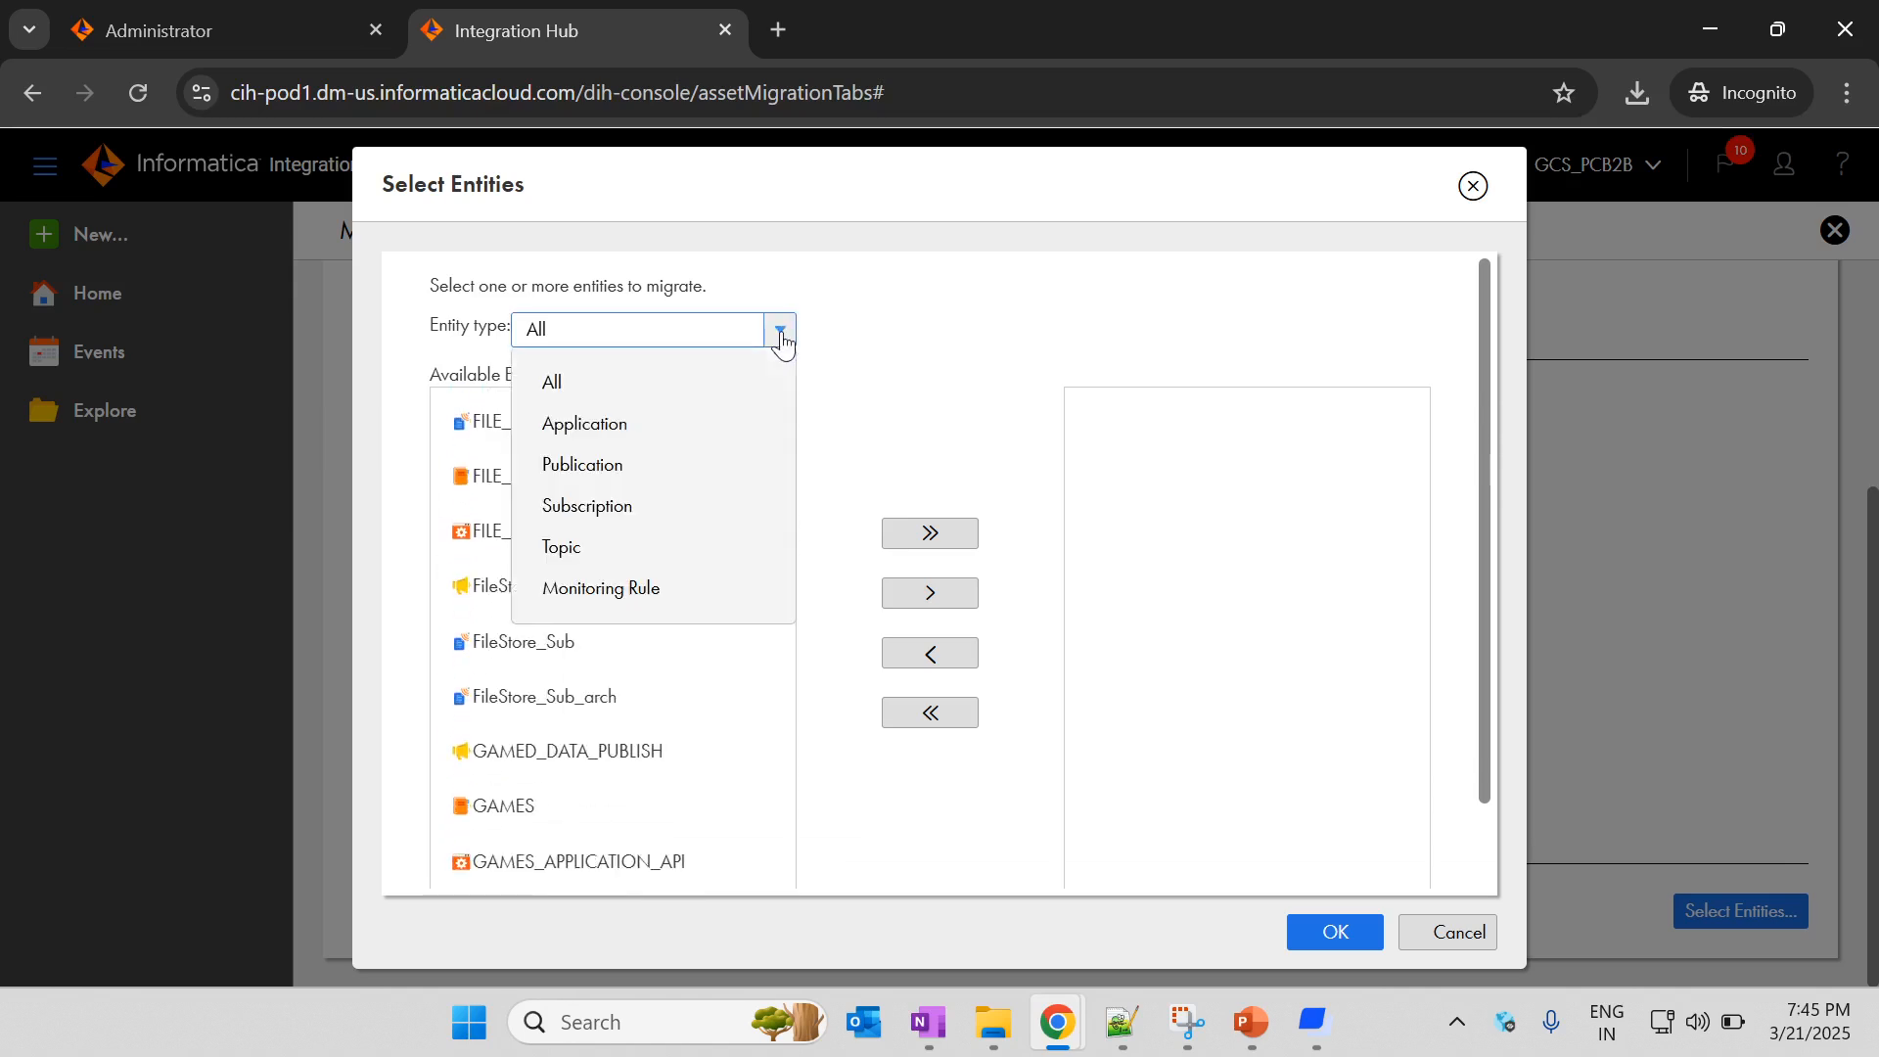
click(665, 508)
scroll(595, 679, down, 8)
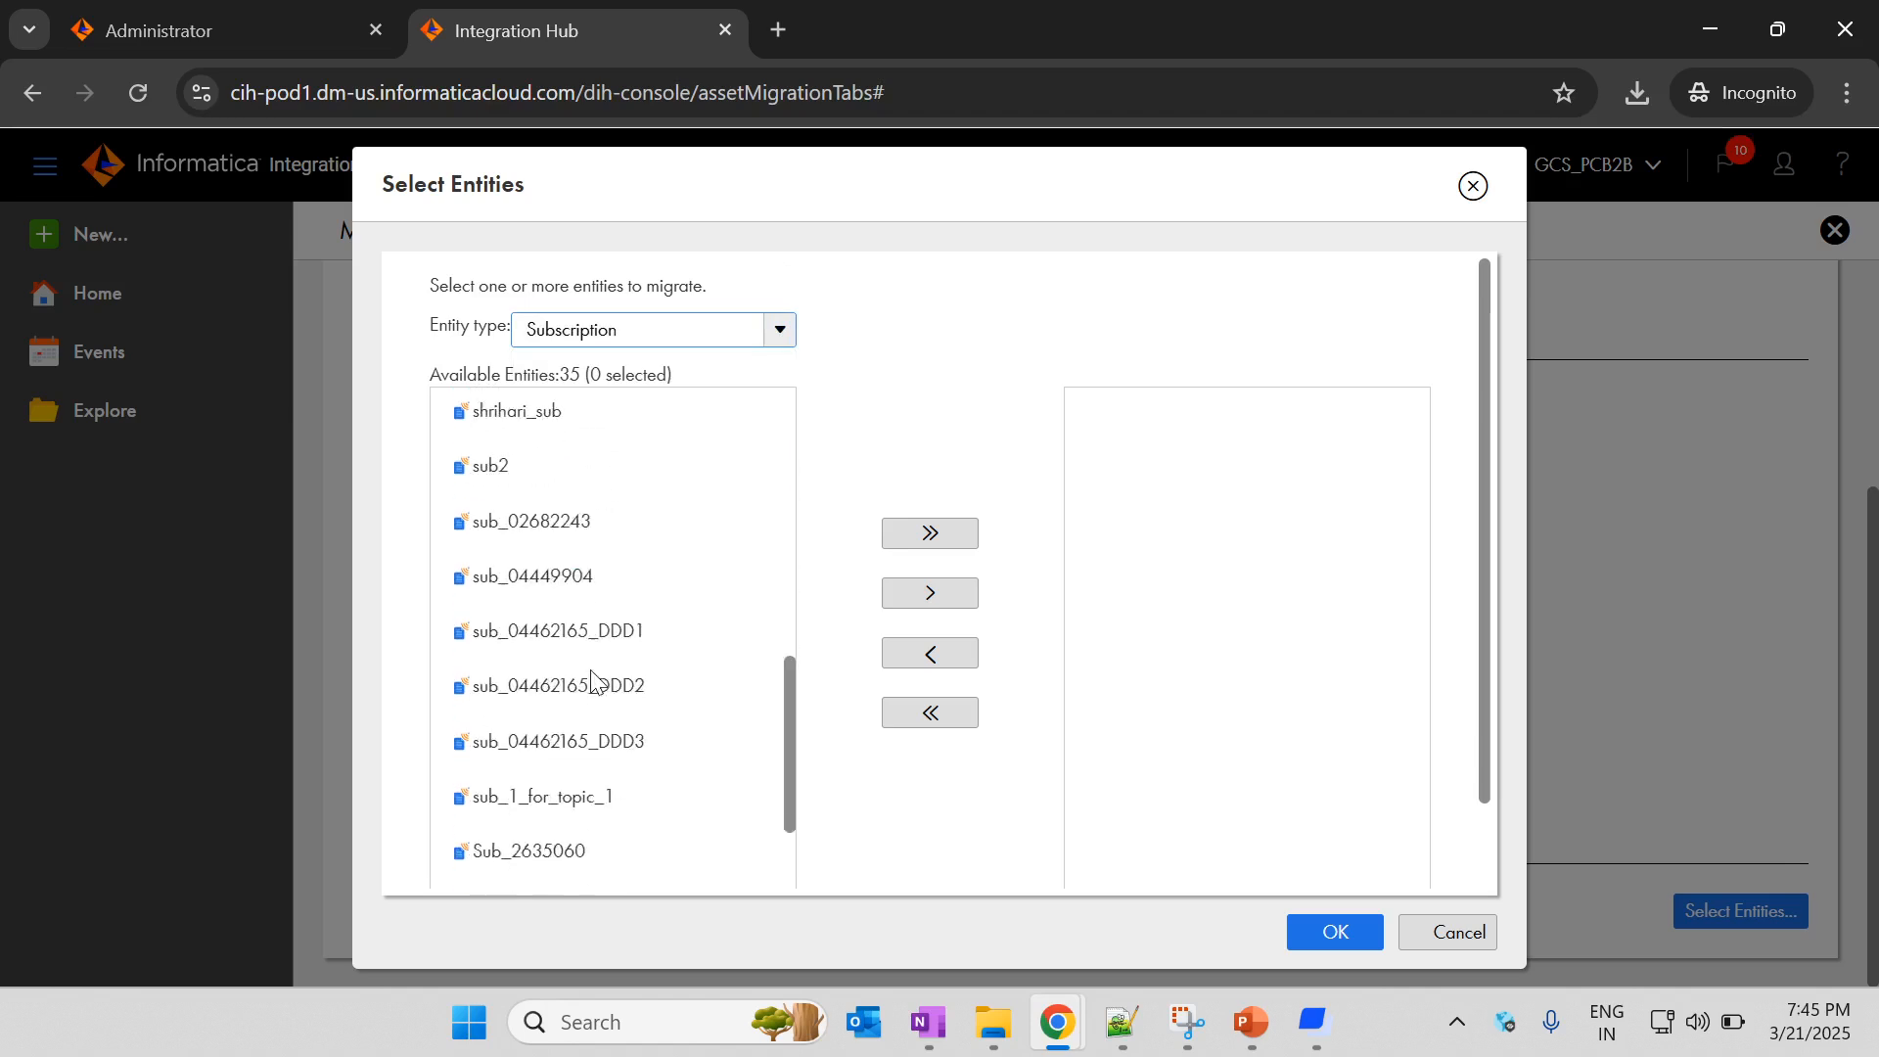
scroll(591, 679, down, 4)
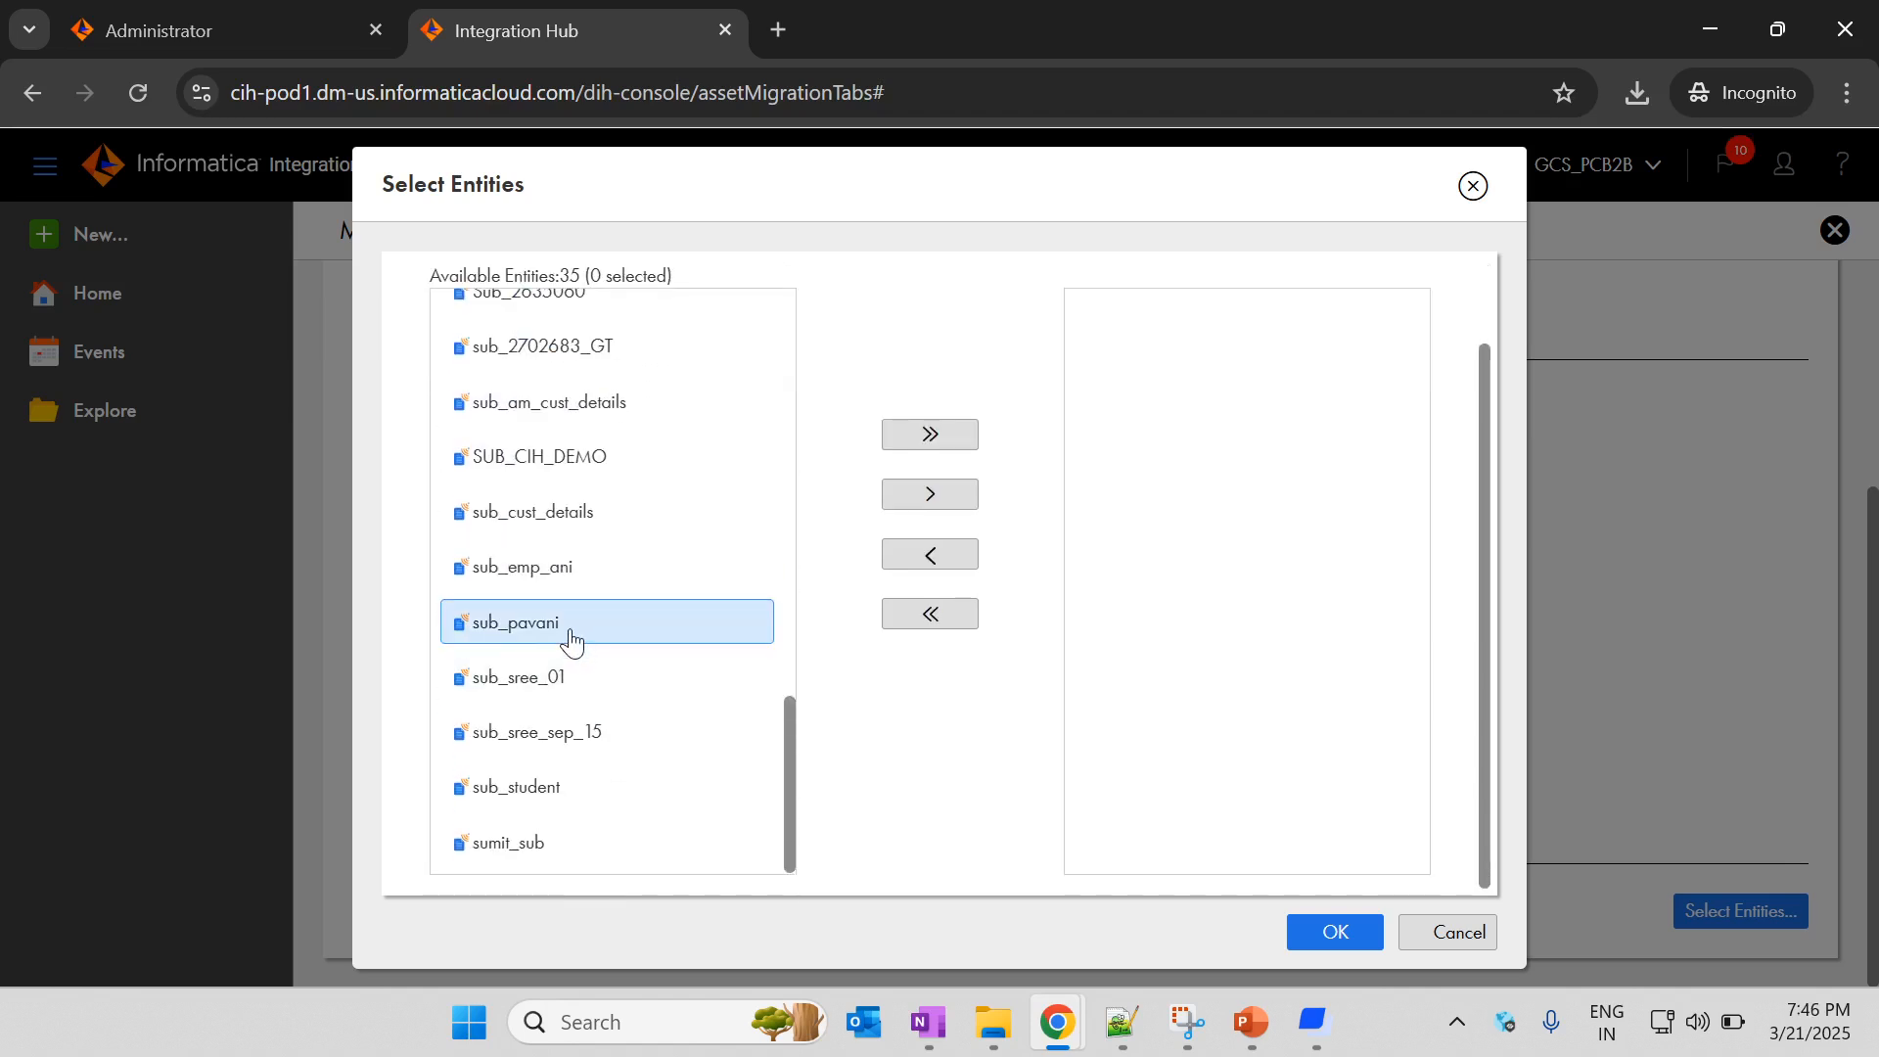
click(929, 493)
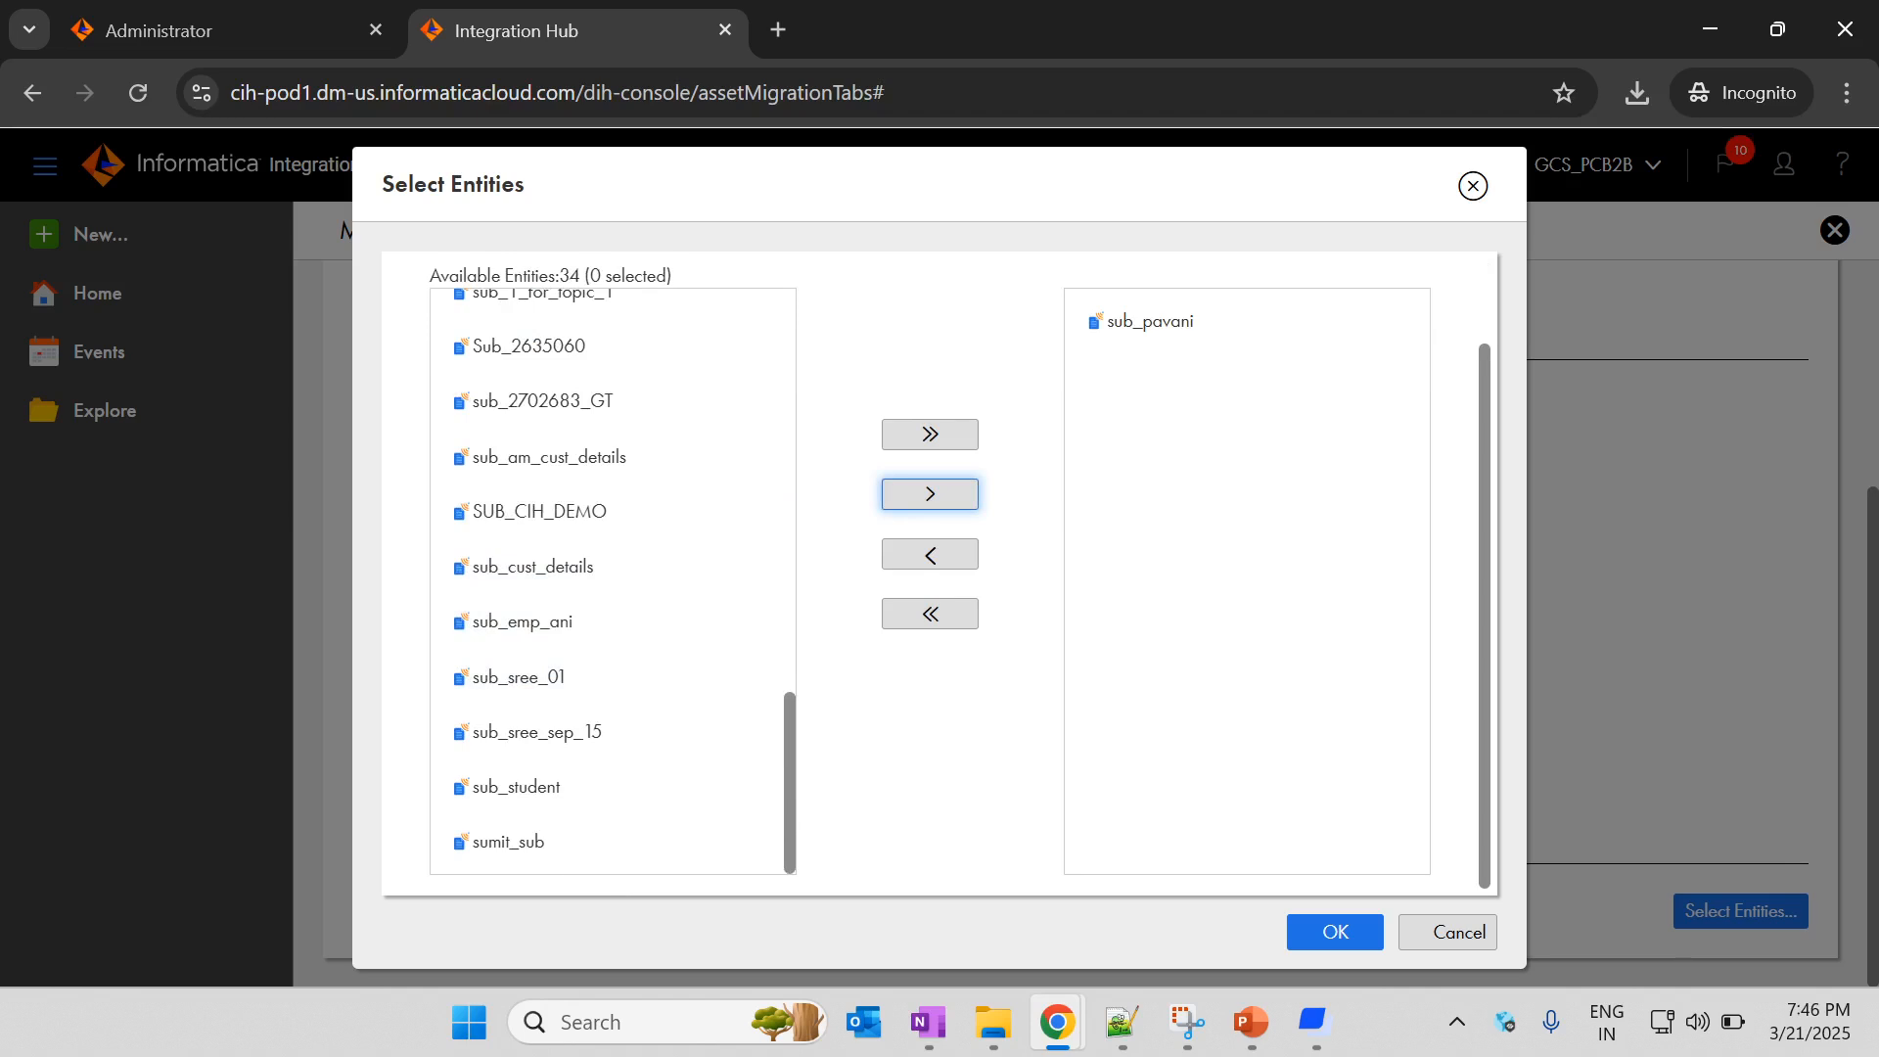
click(1335, 932)
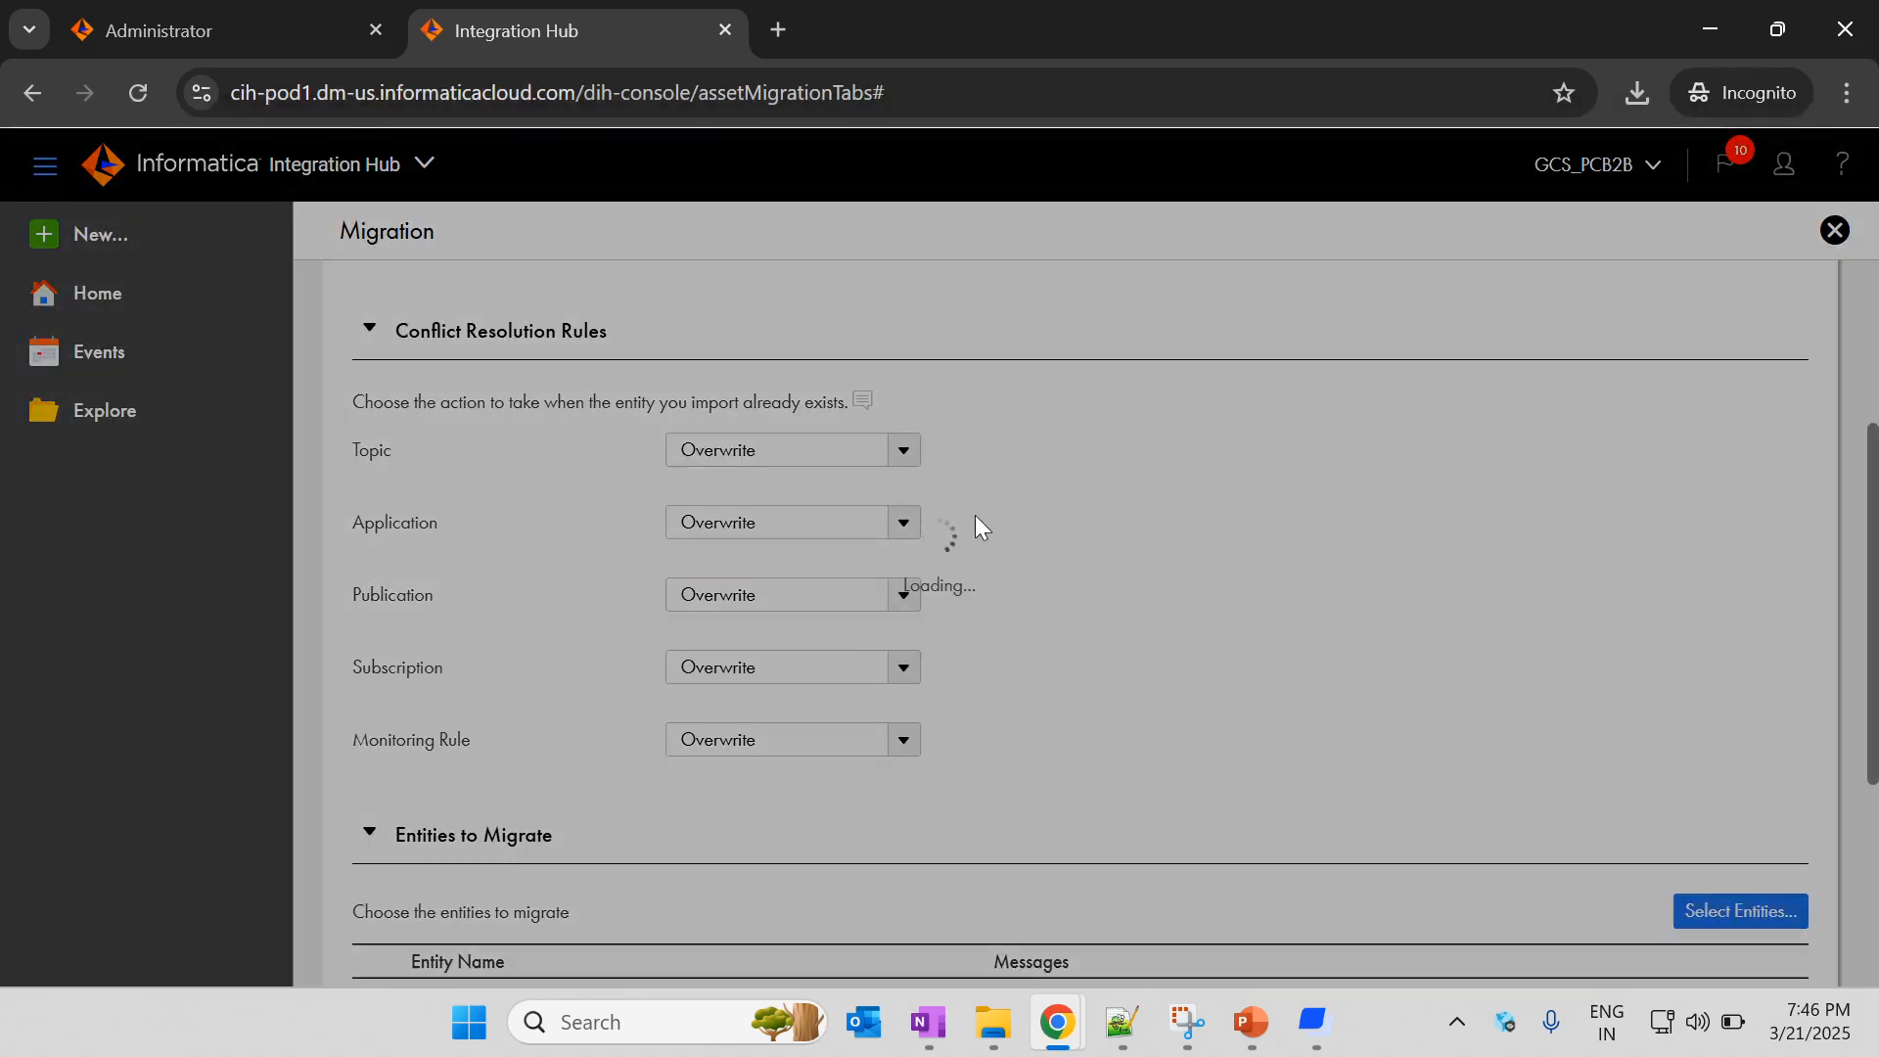
Step: Change Target Project 2 in Review Locations from Default to the Pavani project
scroll(981, 527, up, 1)
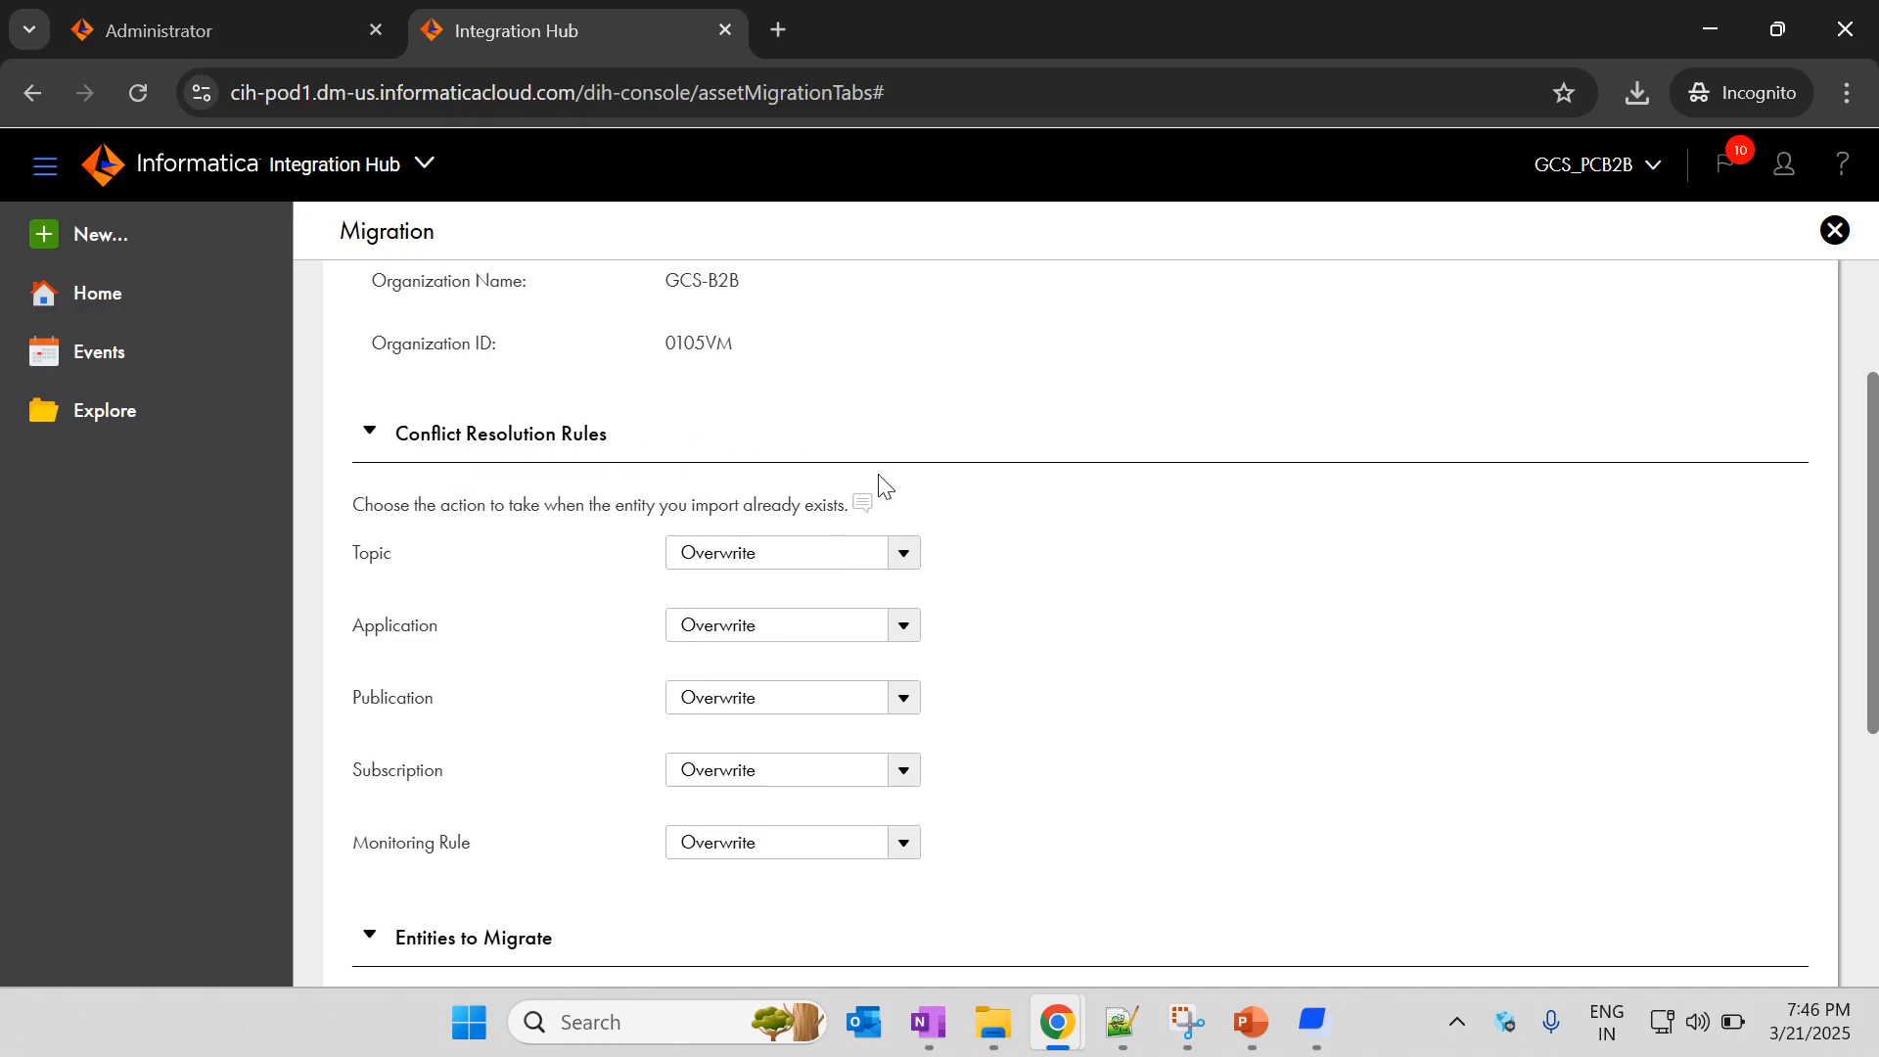
scroll(892, 486, down, 2)
scroll(892, 487, down, 3)
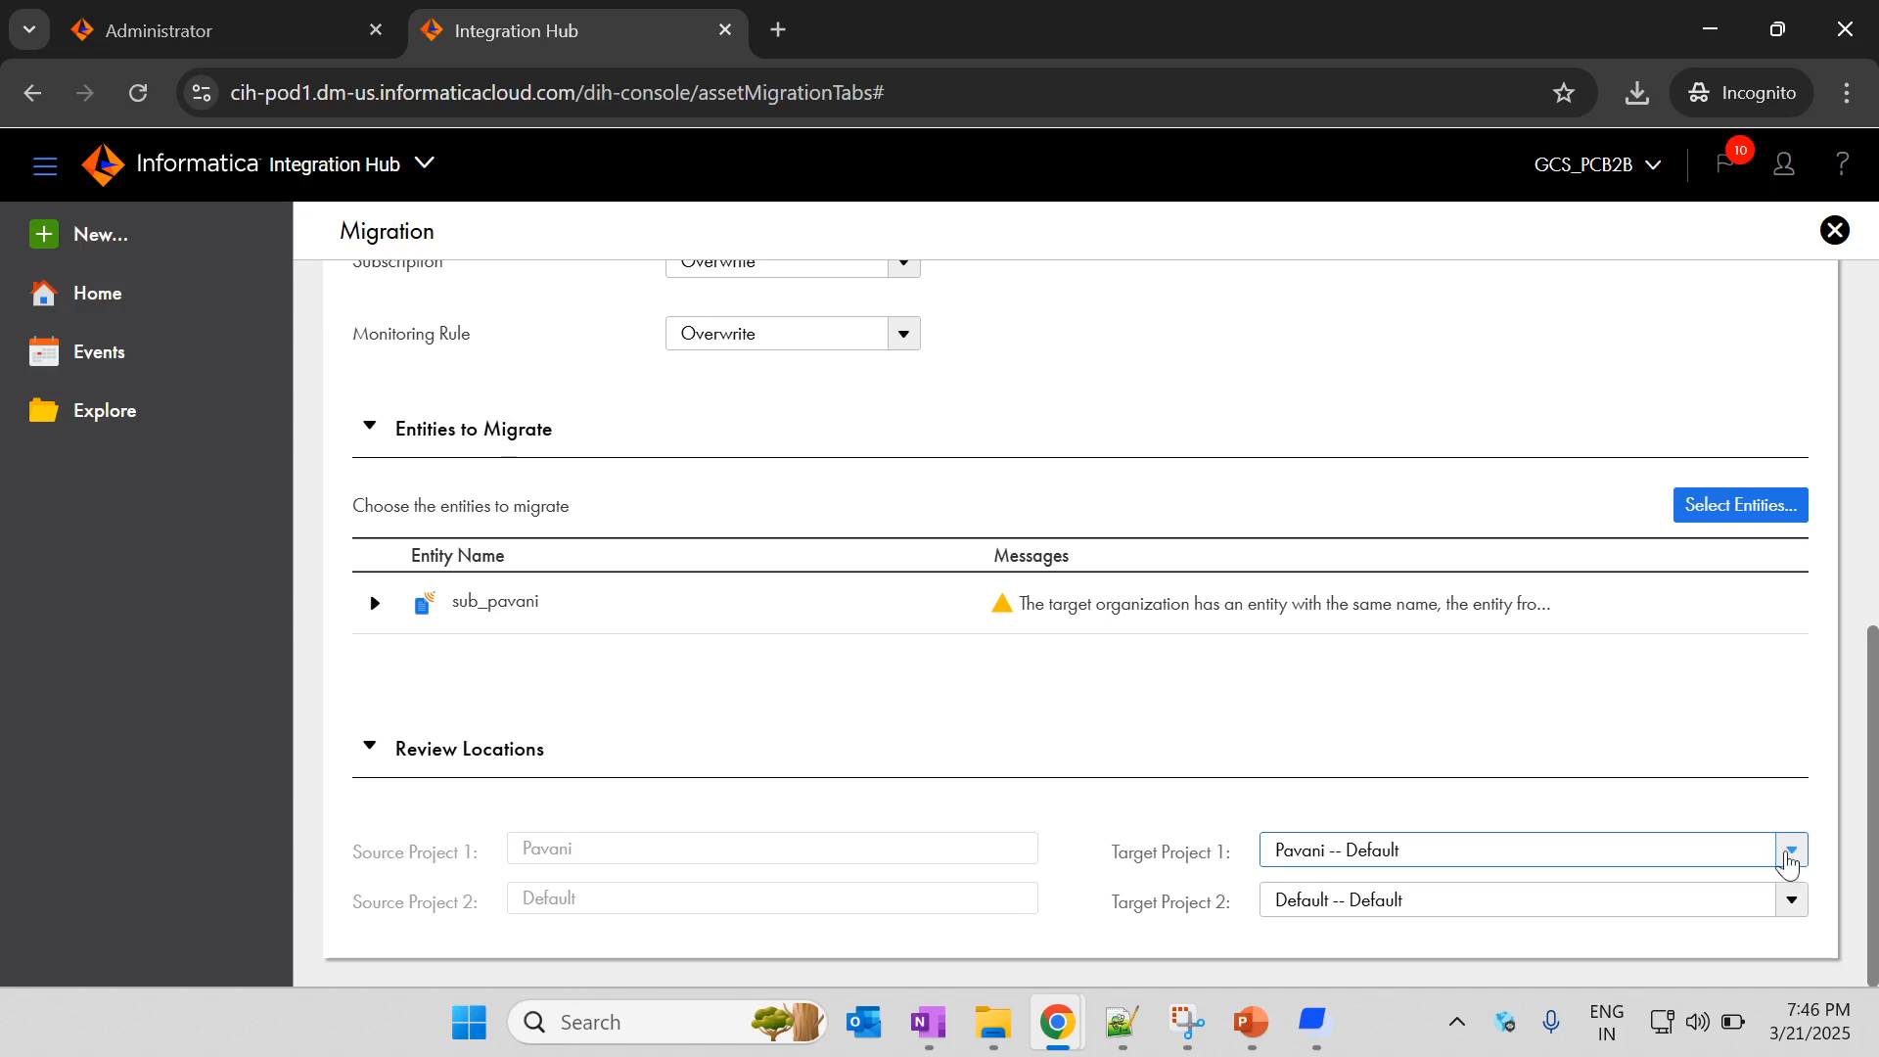
click(1792, 900)
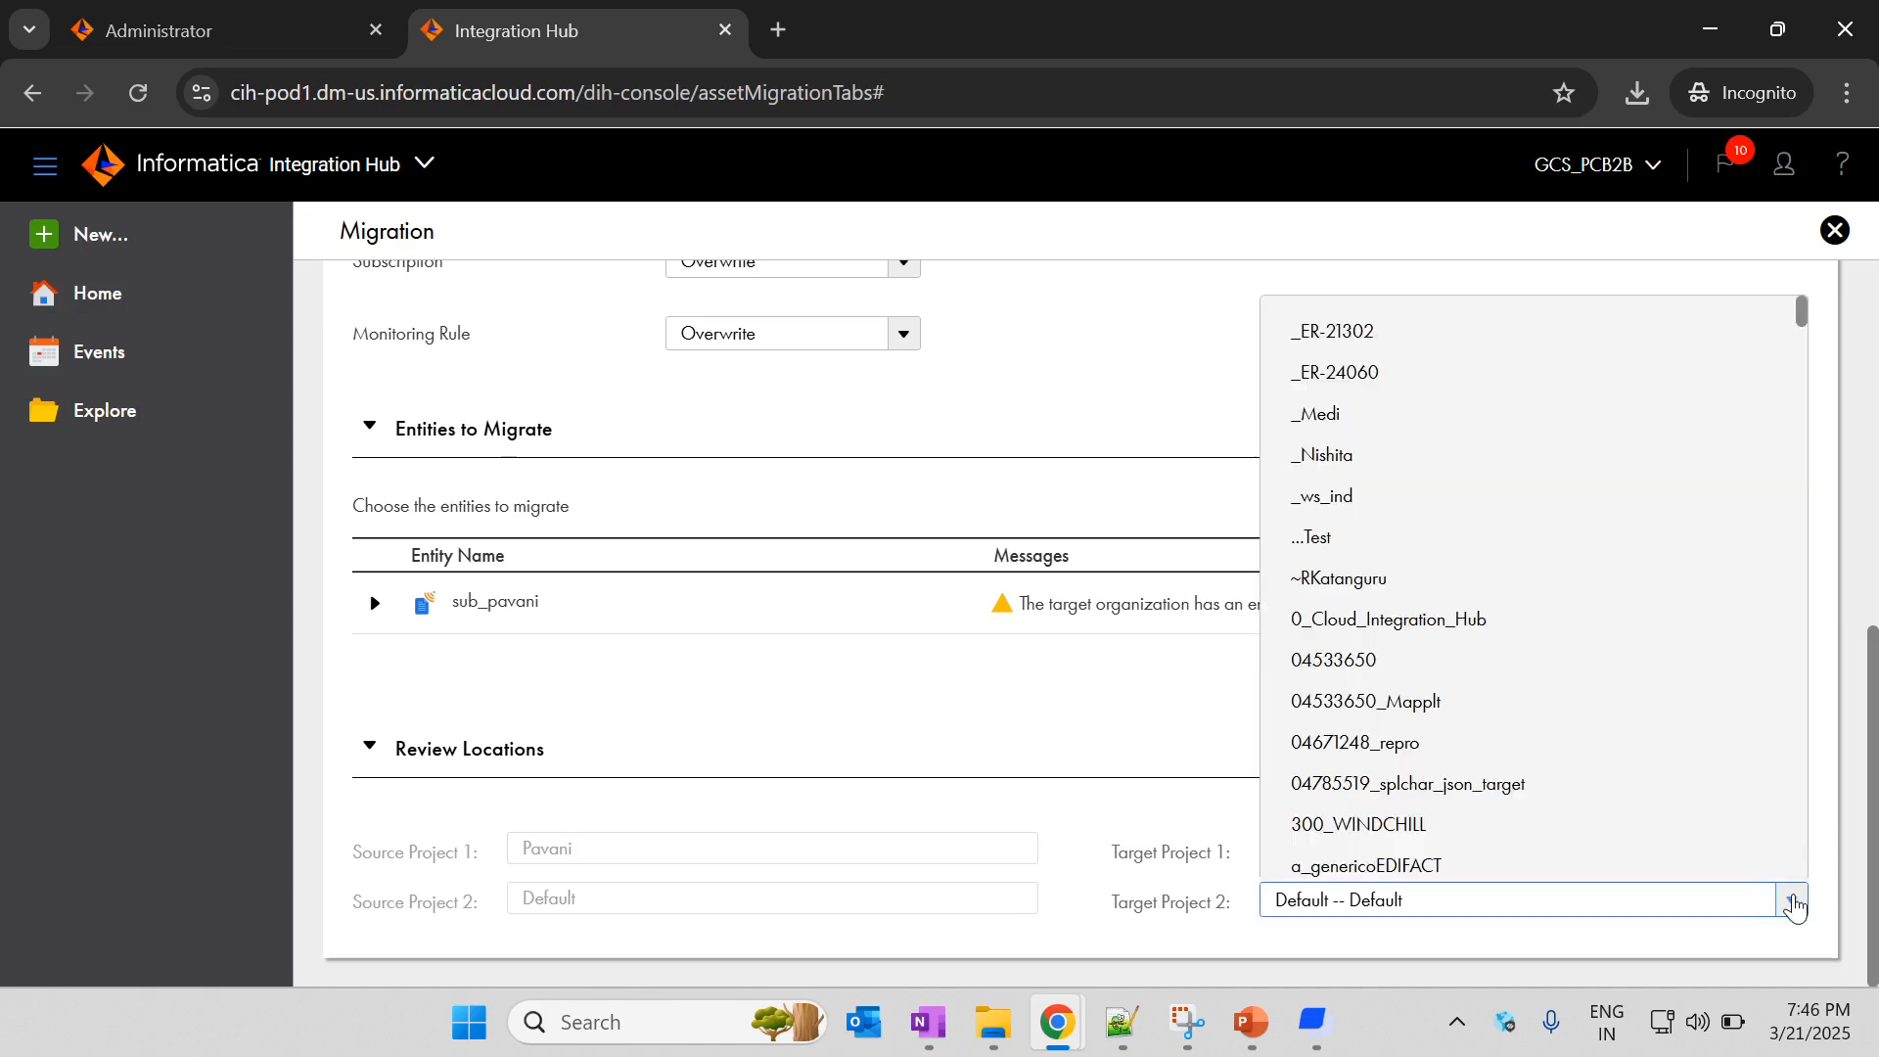
scroll(1403, 573, down, 15)
scroll(1404, 572, down, 14)
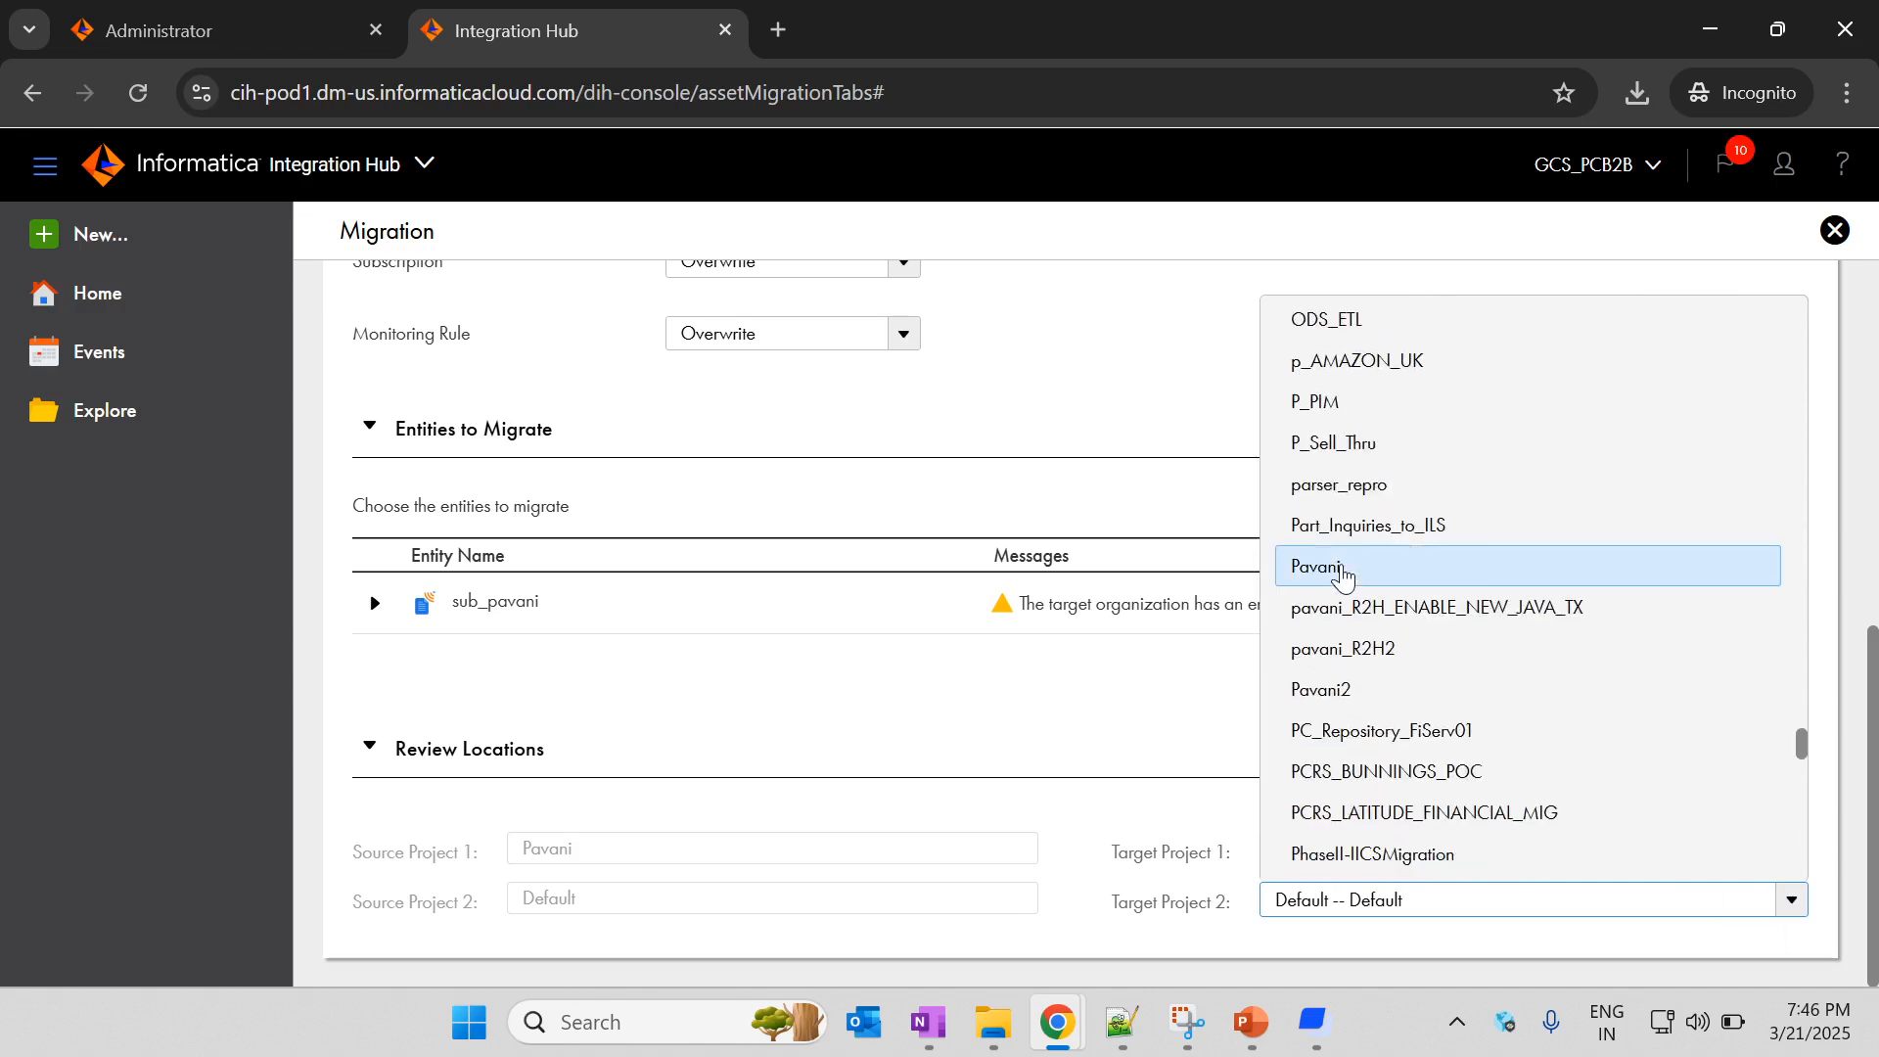
click(1341, 575)
scroll(1554, 725, up, 1)
scroll(1555, 725, down, 1)
scroll(1554, 725, up, 9)
scroll(1554, 725, down, 9)
scroll(1558, 726, up, 9)
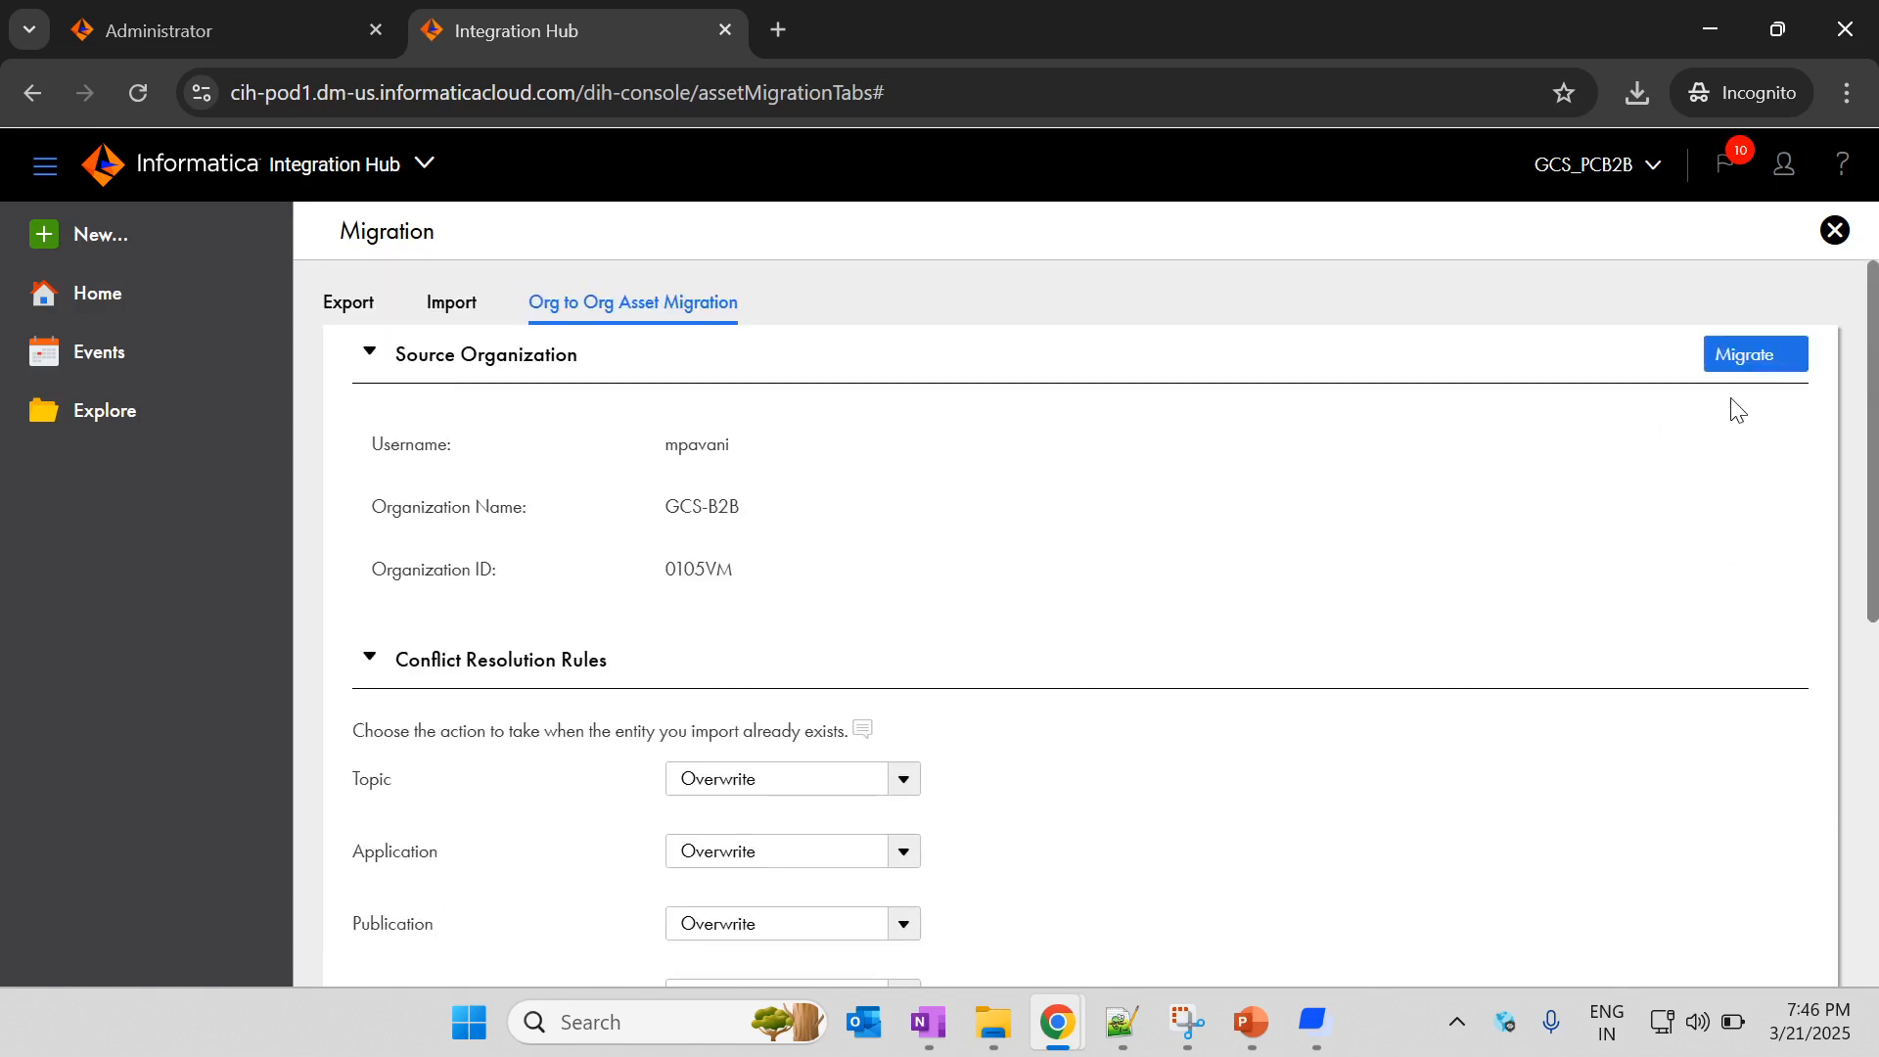
Step: Run the migration and confirm Topic_vivek, App_pavani and sub_pavani migrated successfully as overwrites
click(1761, 356)
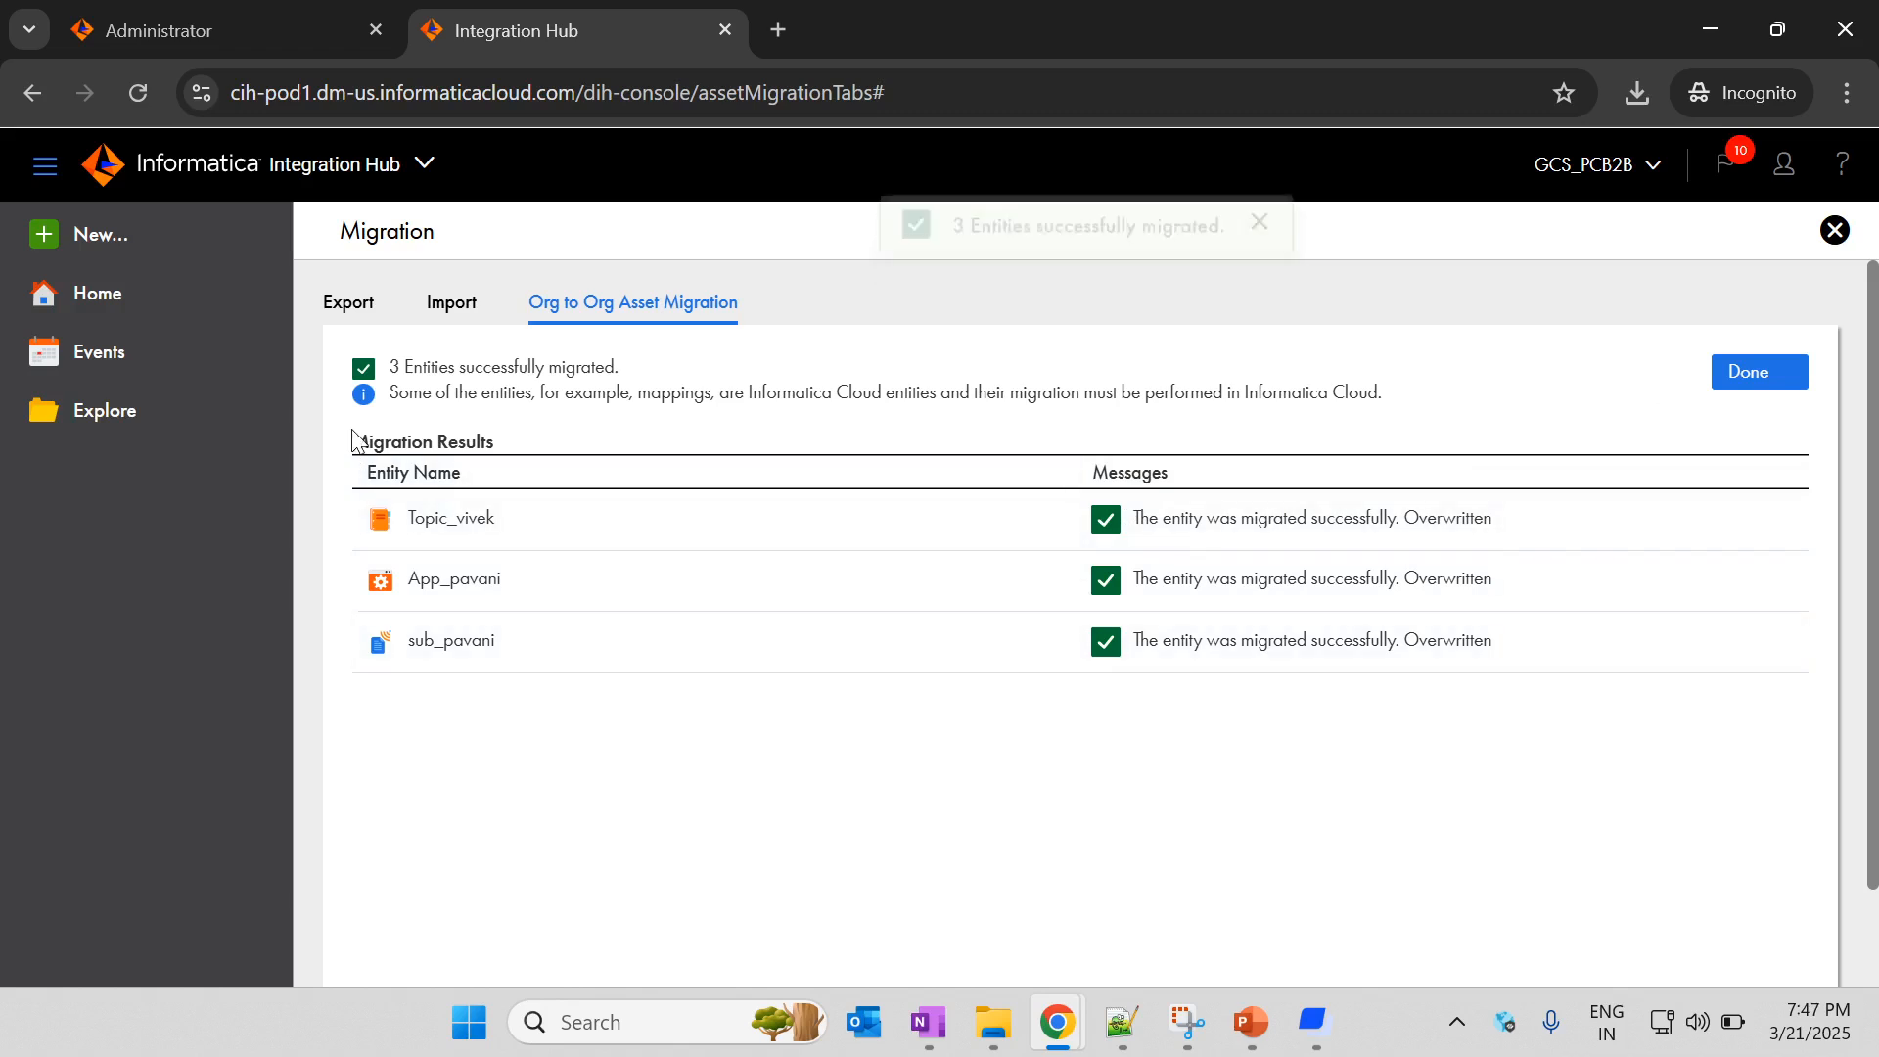
drag(351, 452, 537, 470)
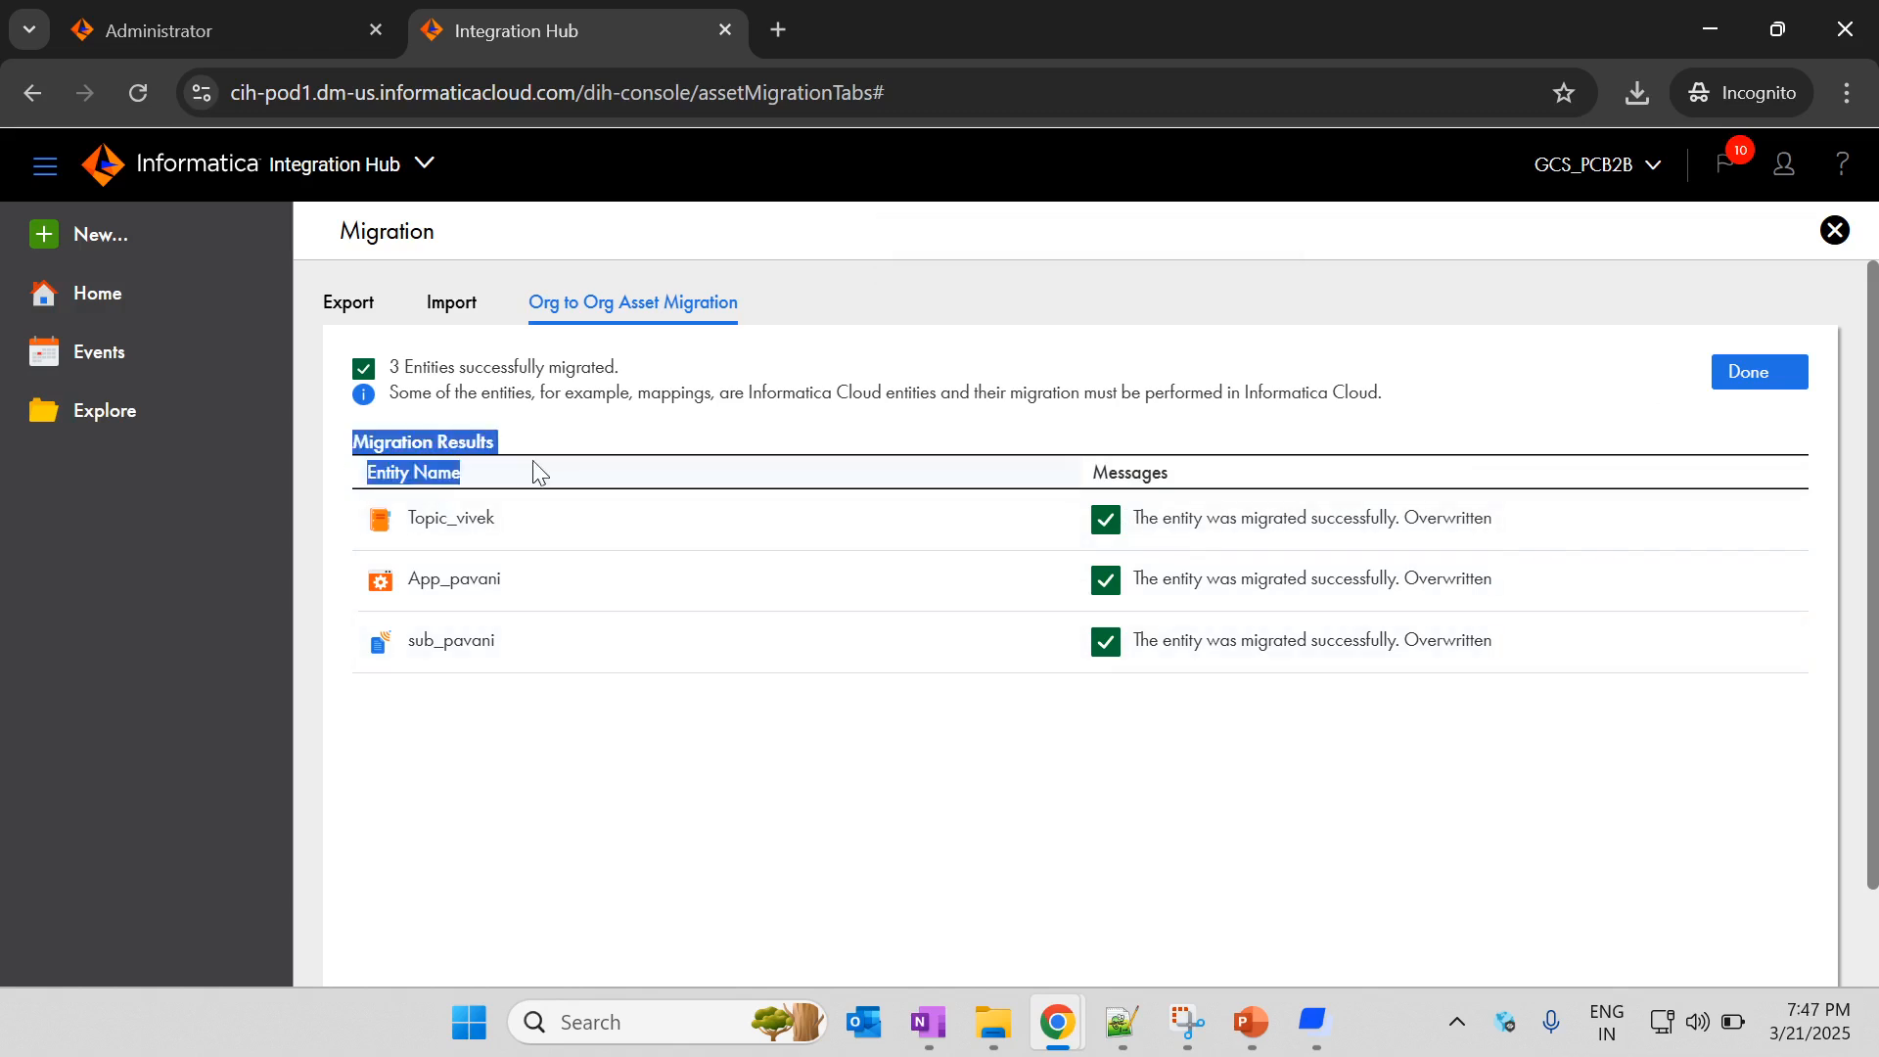
click(891, 489)
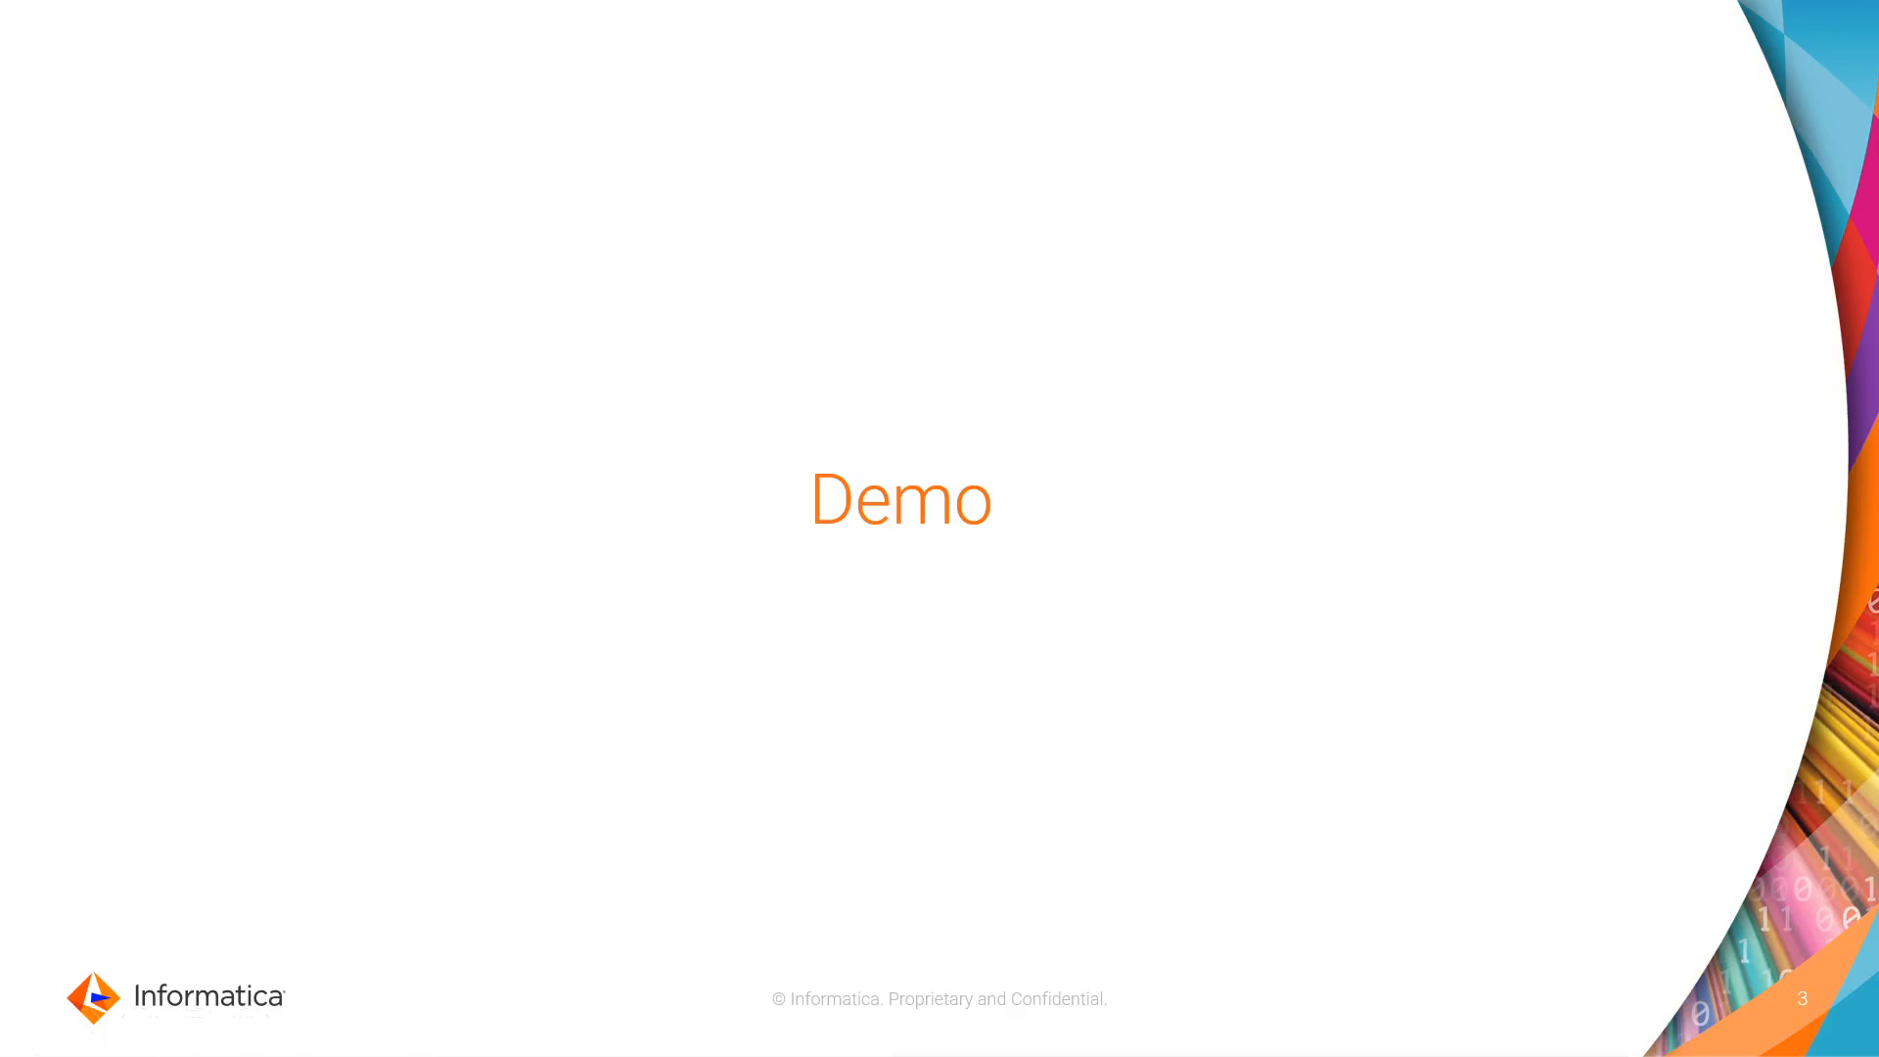
Step: Advance the slideshow through the Summary slide to slide 5, Feedback
key(Right)
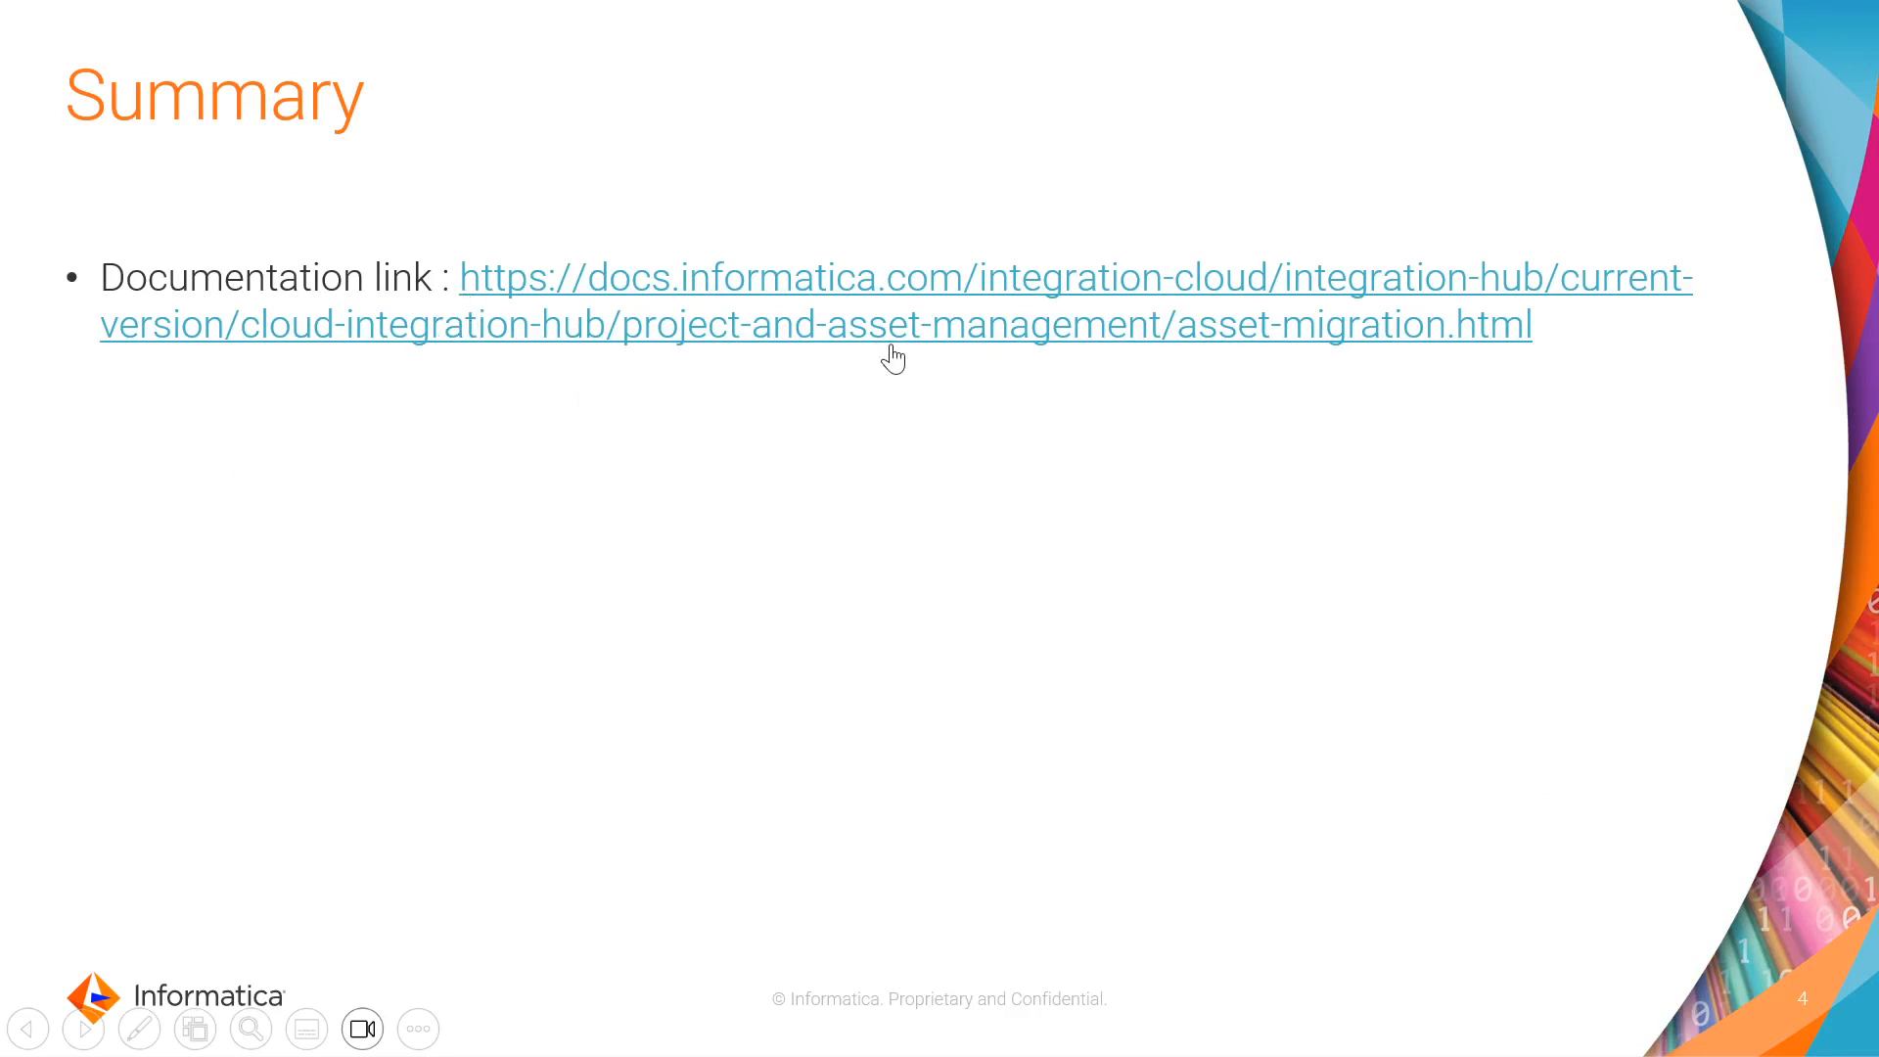
click(1385, 420)
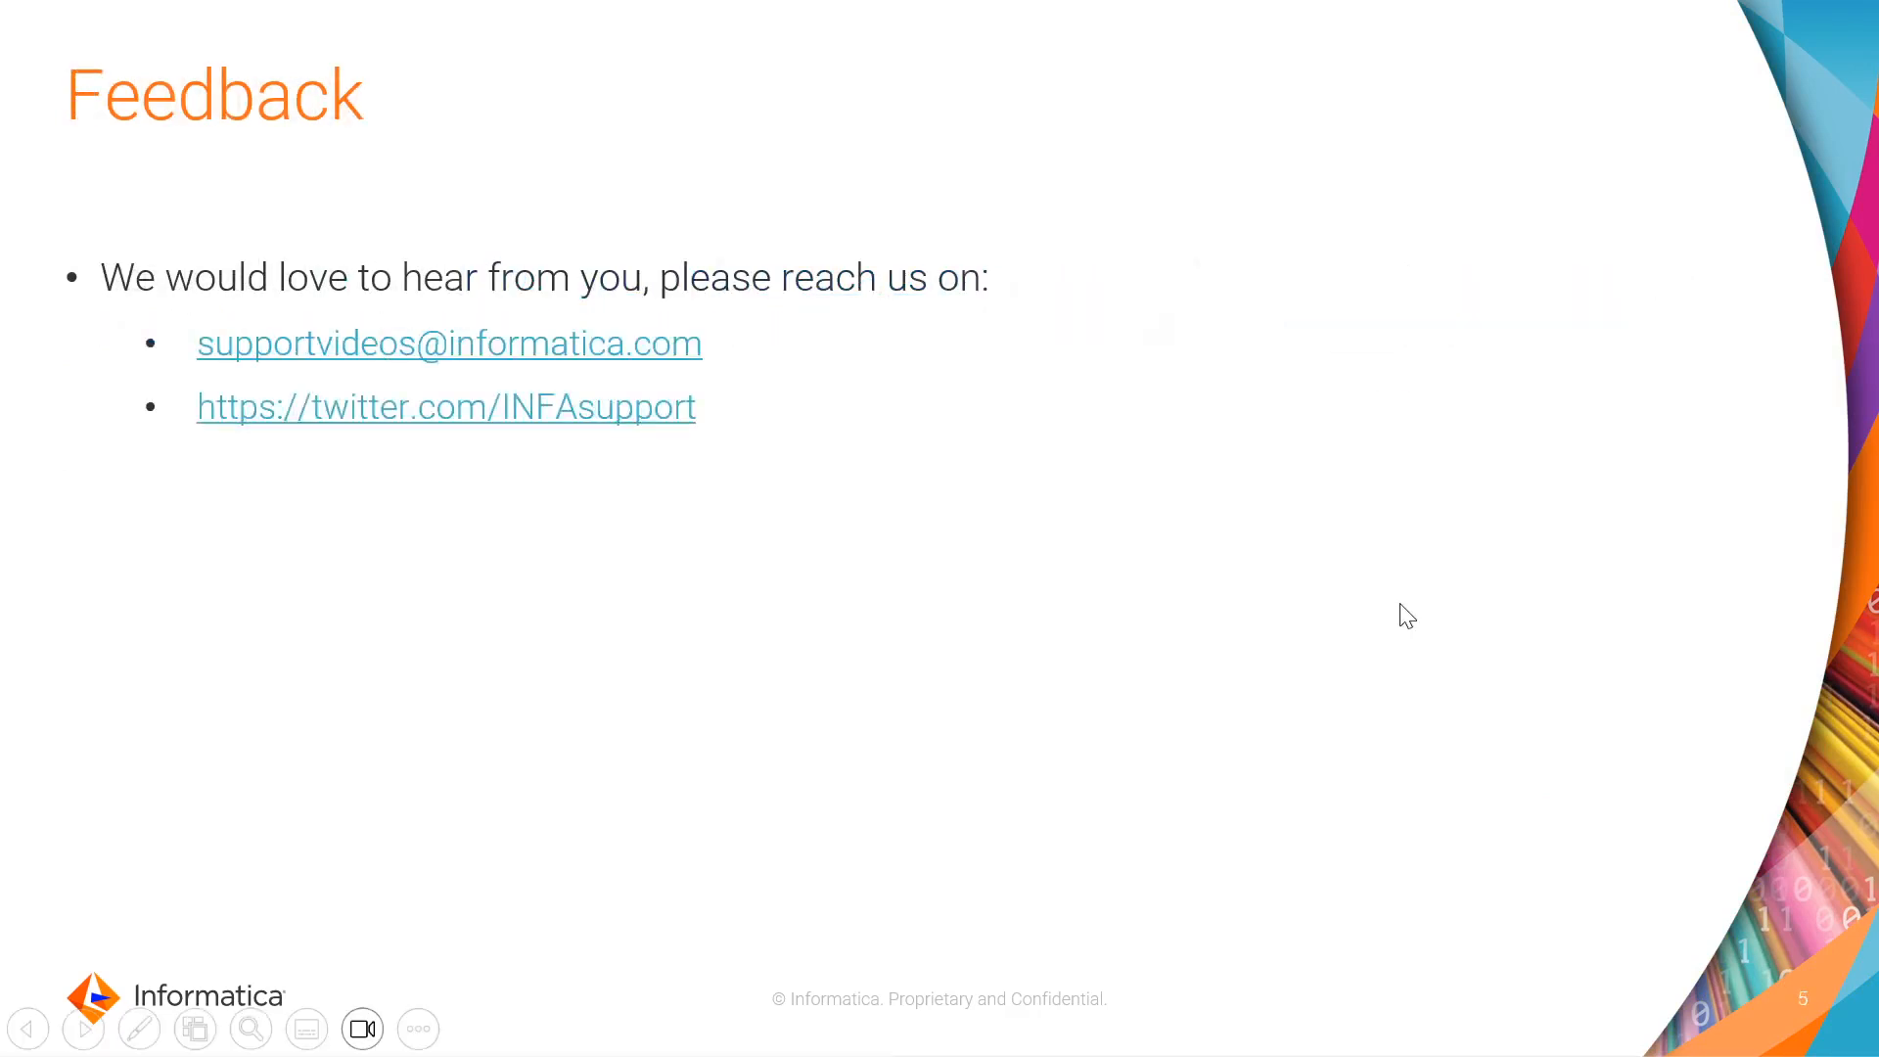